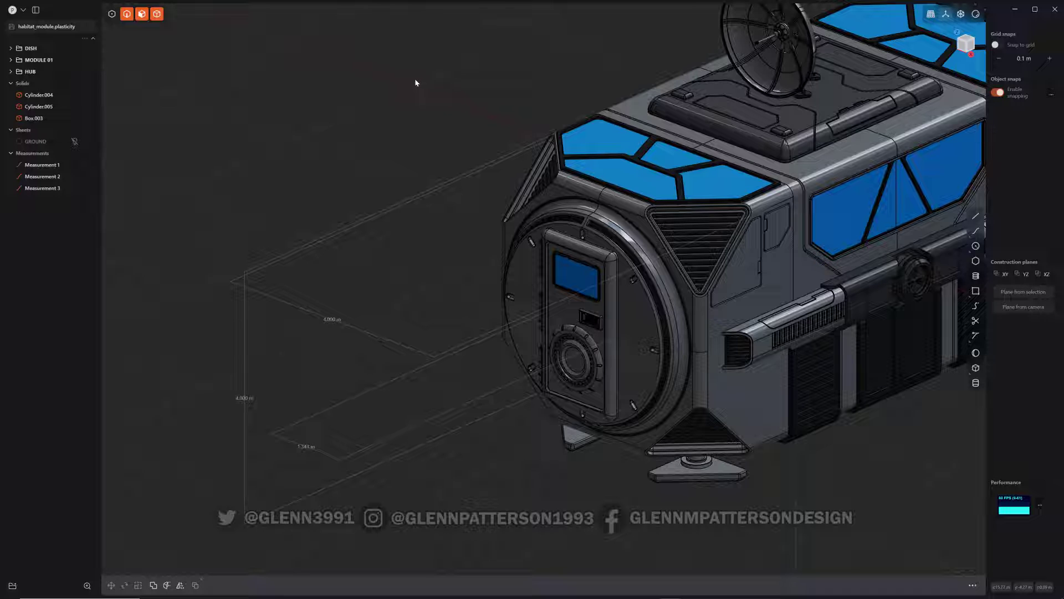
# Step: Open and close the main menu, then hide and re-show Measurement 3
pyautogui.click(23, 11)
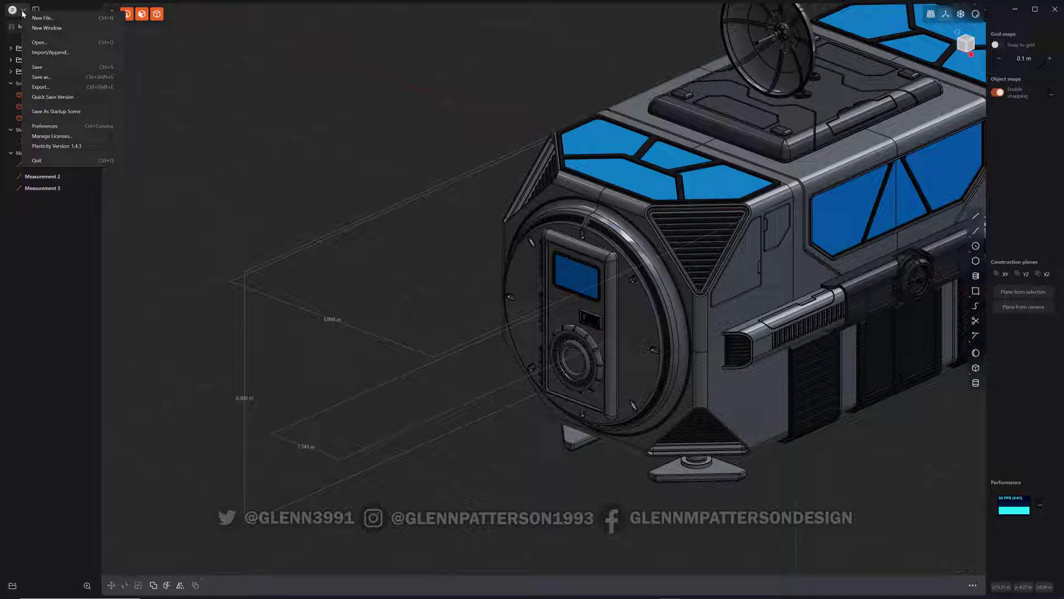
pyautogui.click(425, 93)
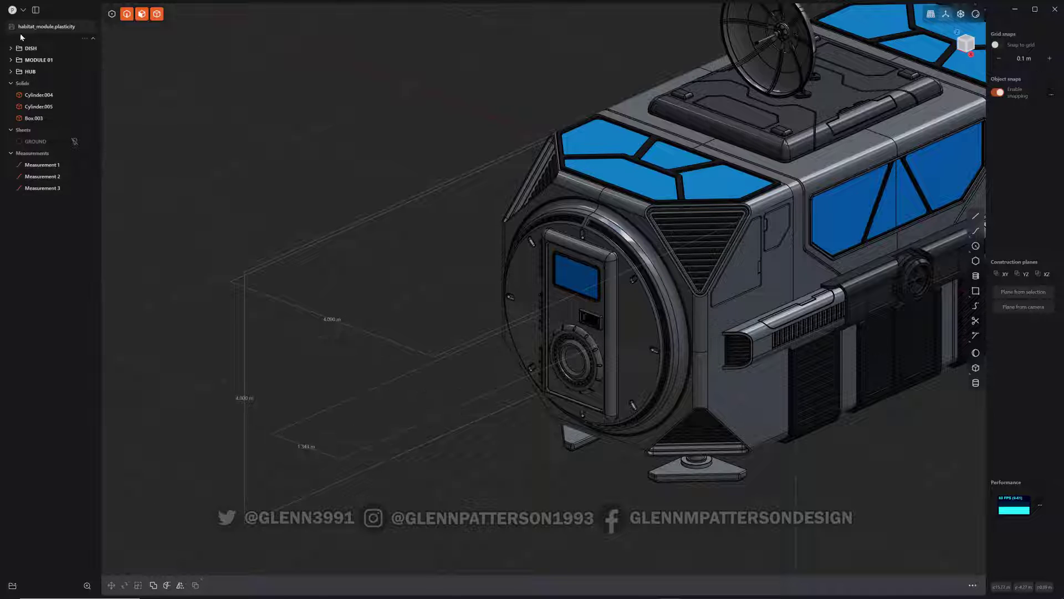
pyautogui.click(42, 191)
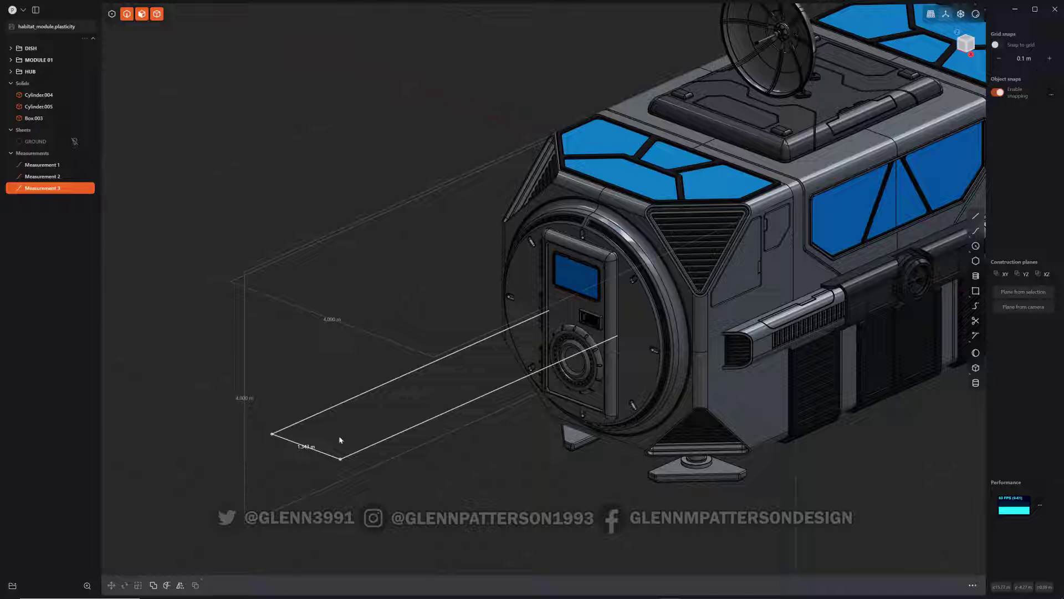
pyautogui.moveTo(73, 192)
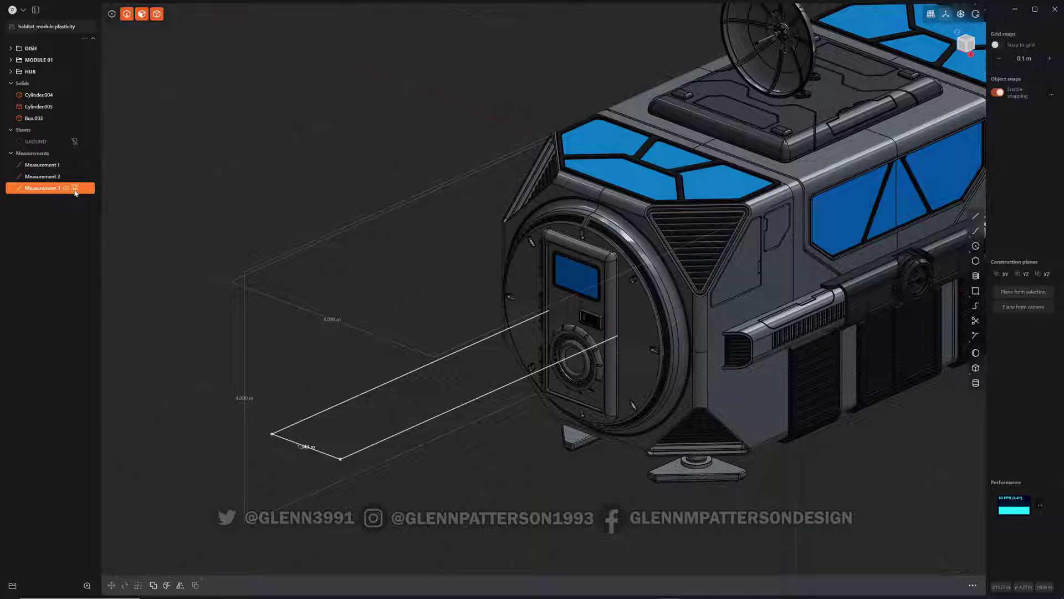
pyautogui.click(75, 188)
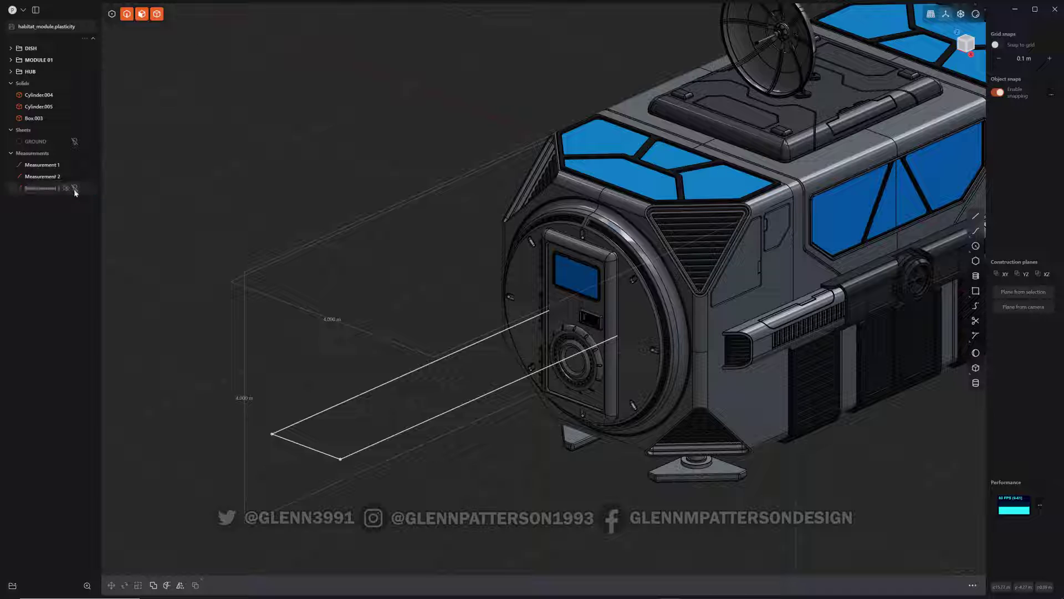
pyautogui.click(75, 189)
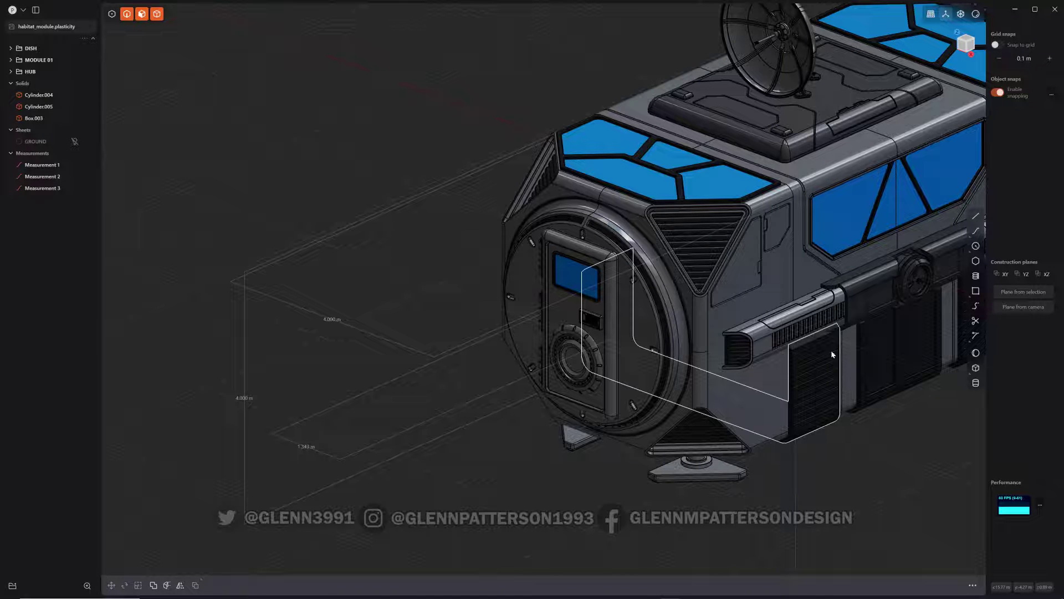
# Step: Pan and orbit around the habitat module and select the satellite dish on top
pyautogui.keyDown('shift'); pyautogui.moveTo(791, 350); pyautogui.dragTo(535, 366, button='middle'); pyautogui.keyUp('shift')
pyautogui.scroll(-5, 641, 320)
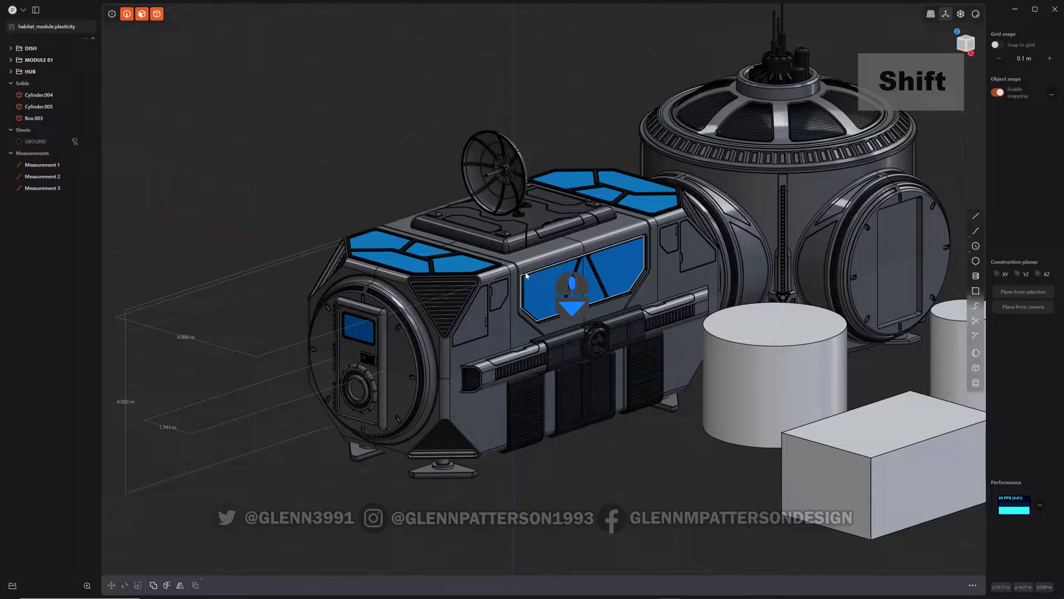
pyautogui.moveTo(579, 300); pyautogui.dragTo(584, 270, button='middle')
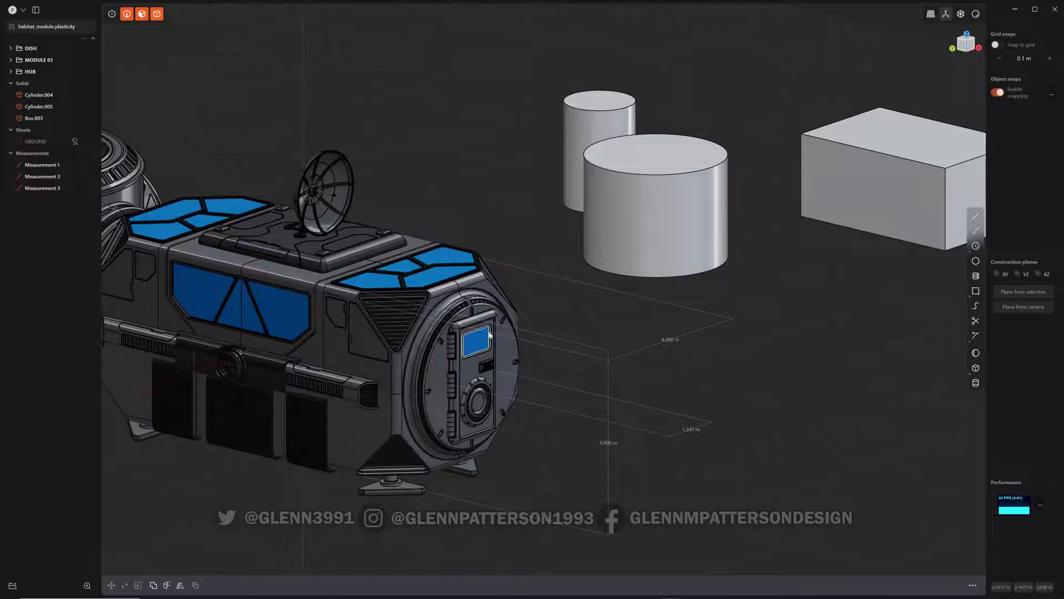
pyautogui.scroll(3, 488, 334)
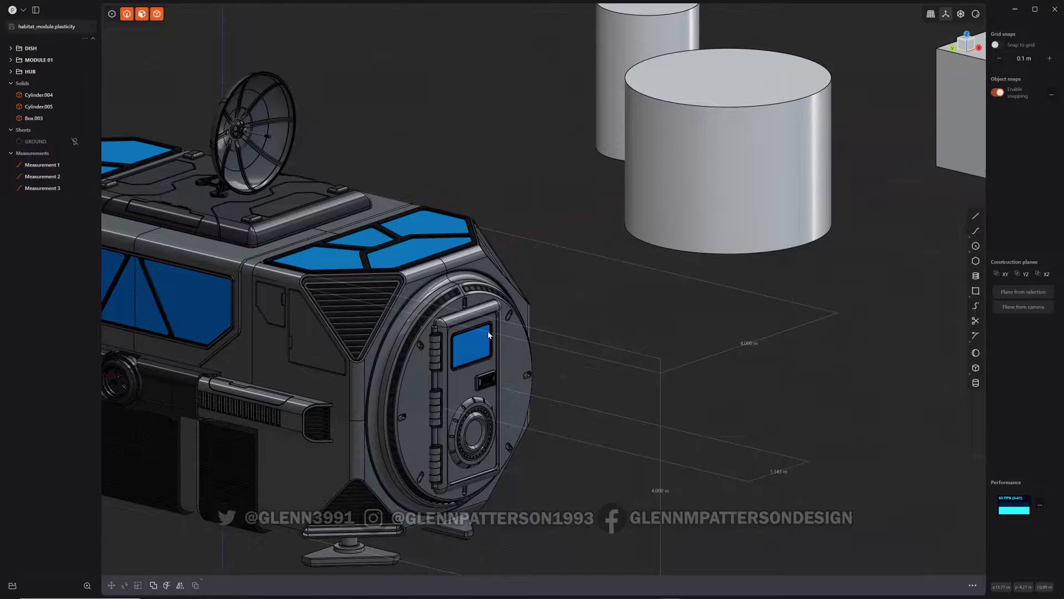
pyautogui.moveTo(488, 335); pyautogui.dragTo(621, 233, button='middle')
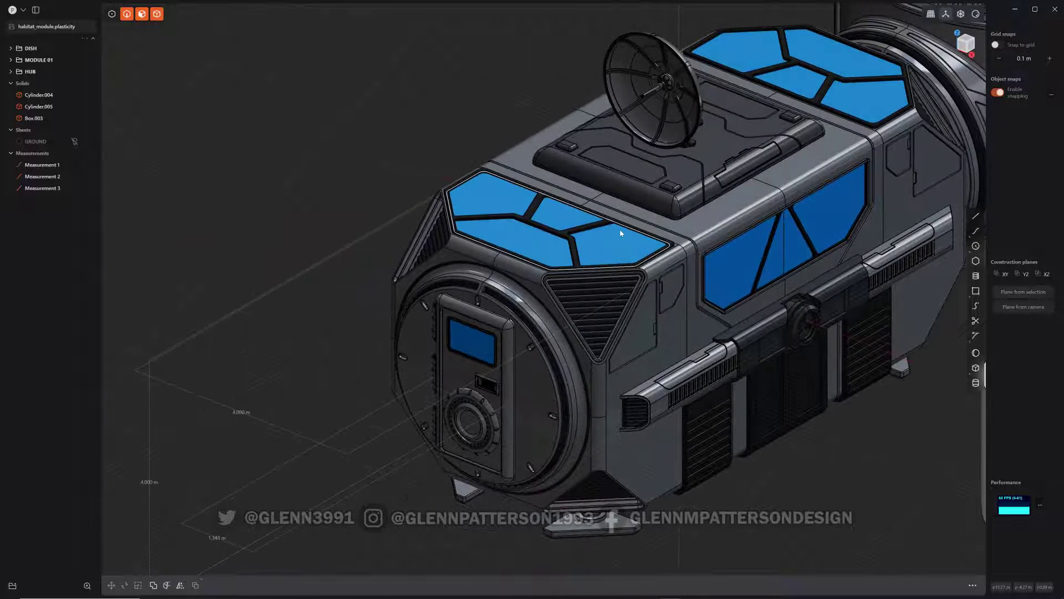
pyautogui.click(698, 107)
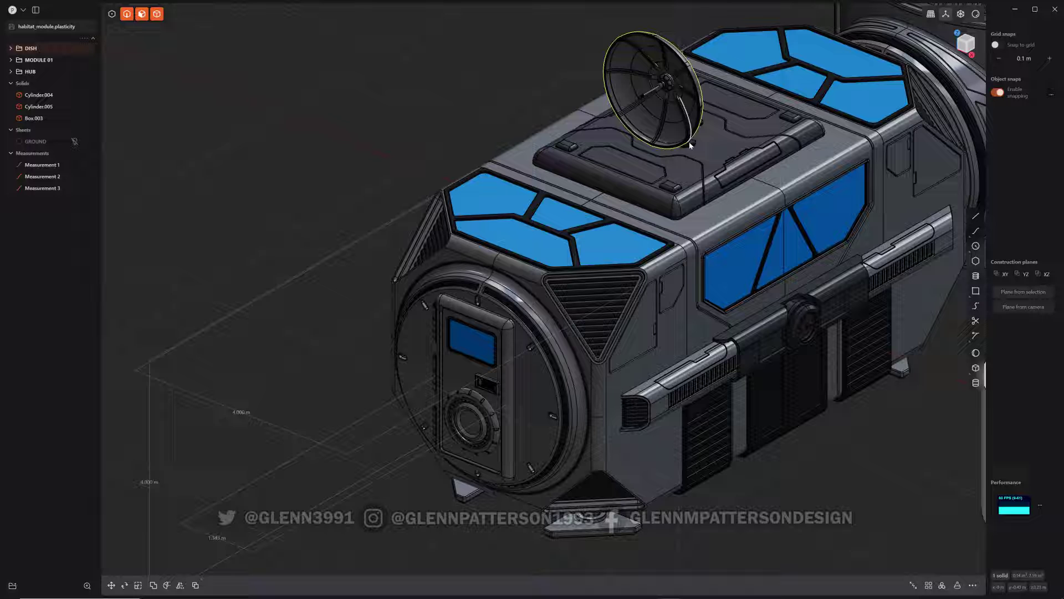
# Step: Isolate the satellite dish, snap to a straight Front view, and clear the selection
pyautogui.press('/')
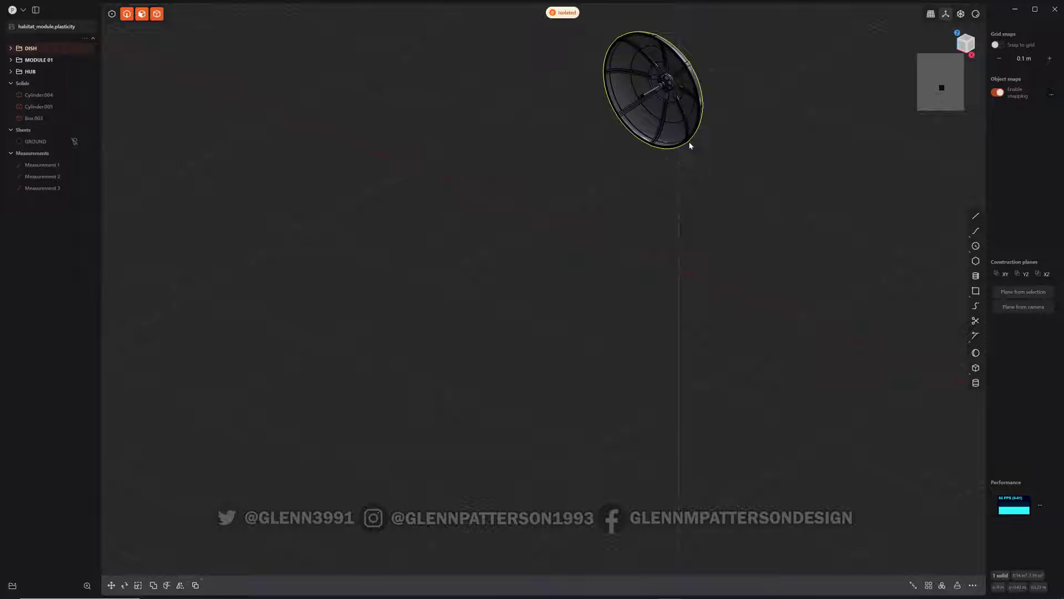
pyautogui.scroll(3, 652, 185)
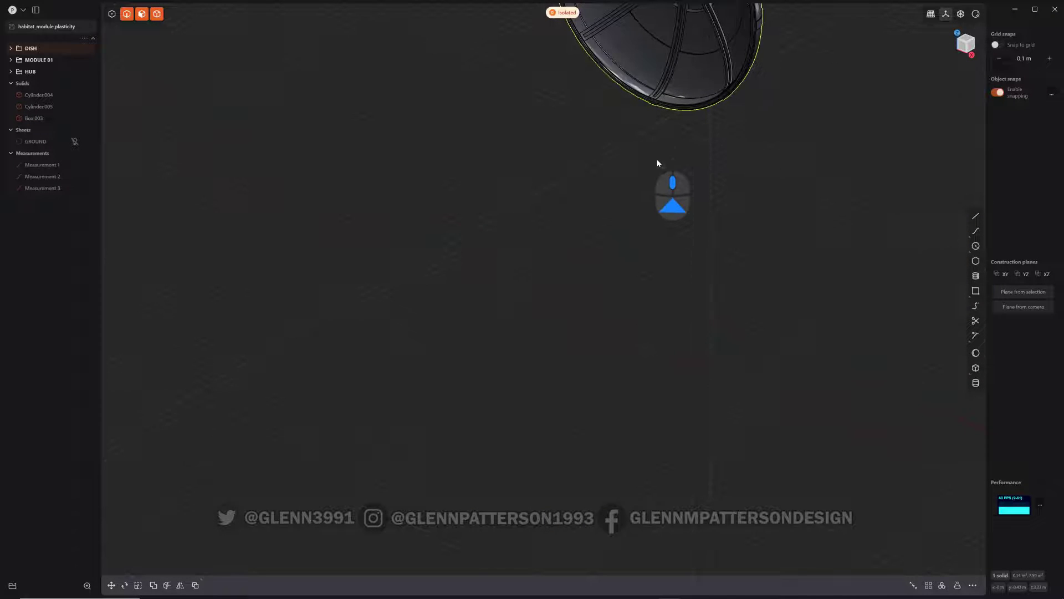
pyautogui.keyDown('shift'); pyautogui.moveTo(658, 164); pyautogui.dragTo(556, 532, button='middle'); pyautogui.keyUp('shift')
pyautogui.moveTo(551, 363); pyautogui.dragTo(605, 308, button='middle')
pyautogui.scroll(3, 582, 324)
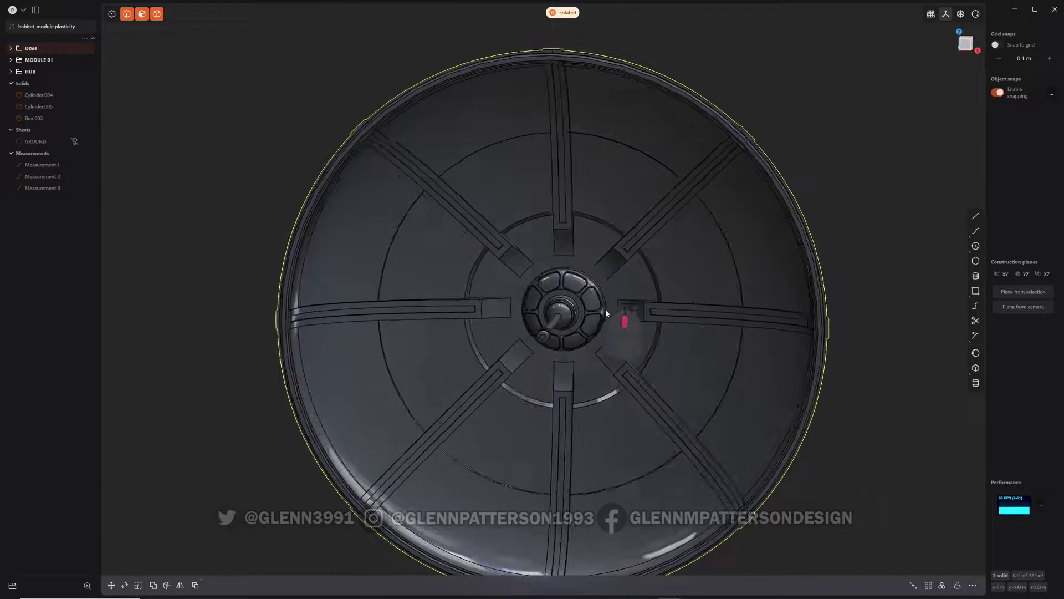
pyautogui.click(966, 49)
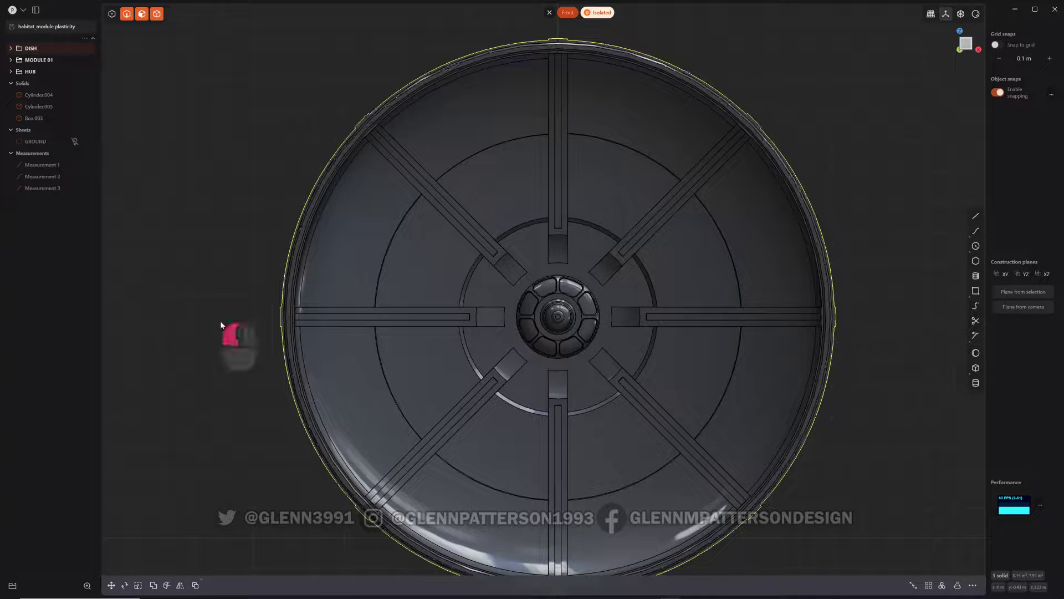
pyautogui.click(194, 297)
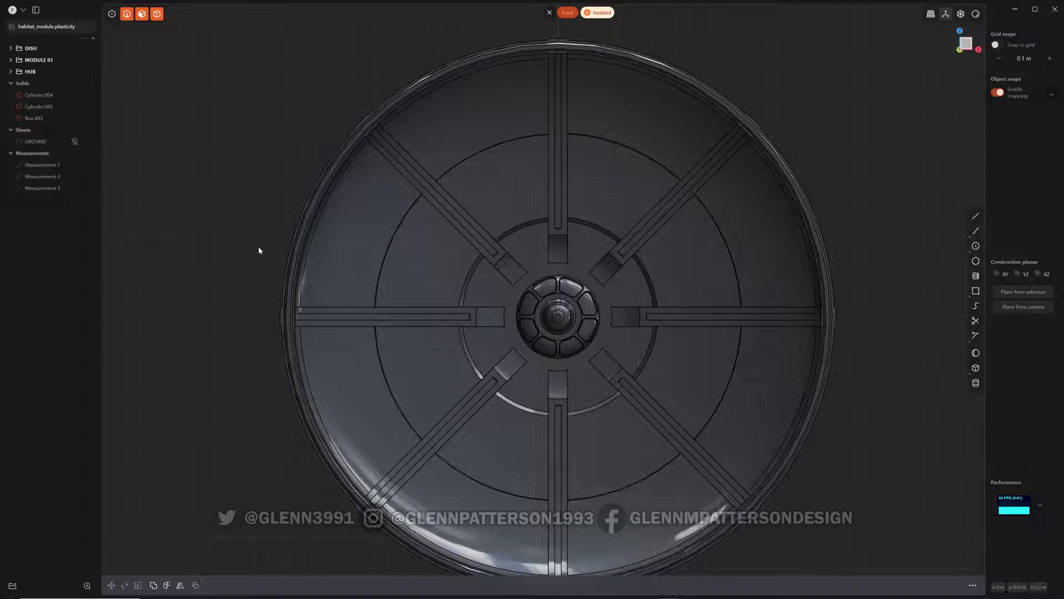
# Step: Start a new measurement with its first point at the dish rim's midpoint
pyautogui.press('ctrl')
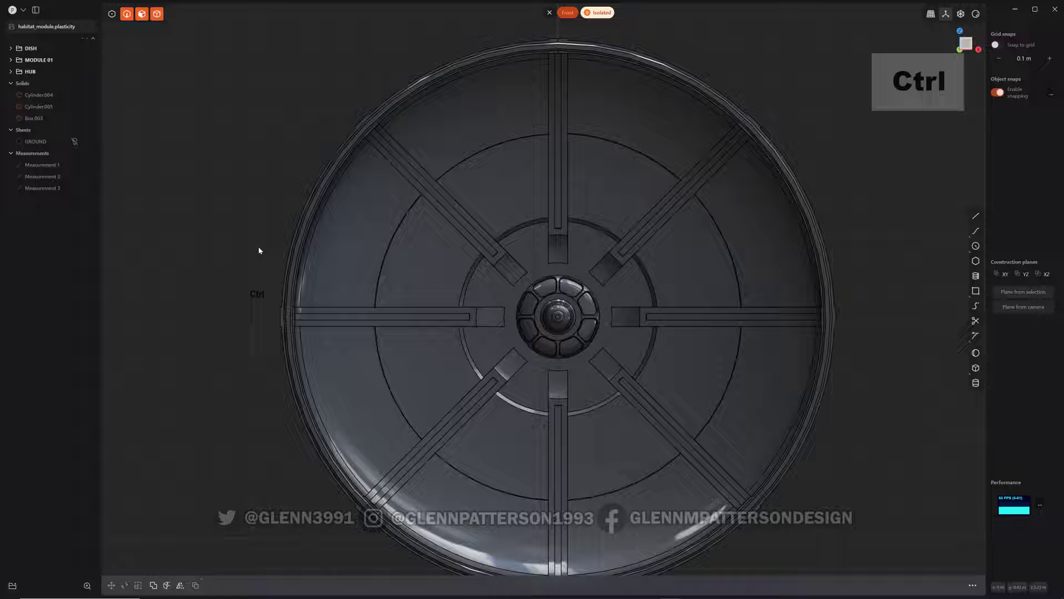
pyautogui.hotkey('ctrl', '=')
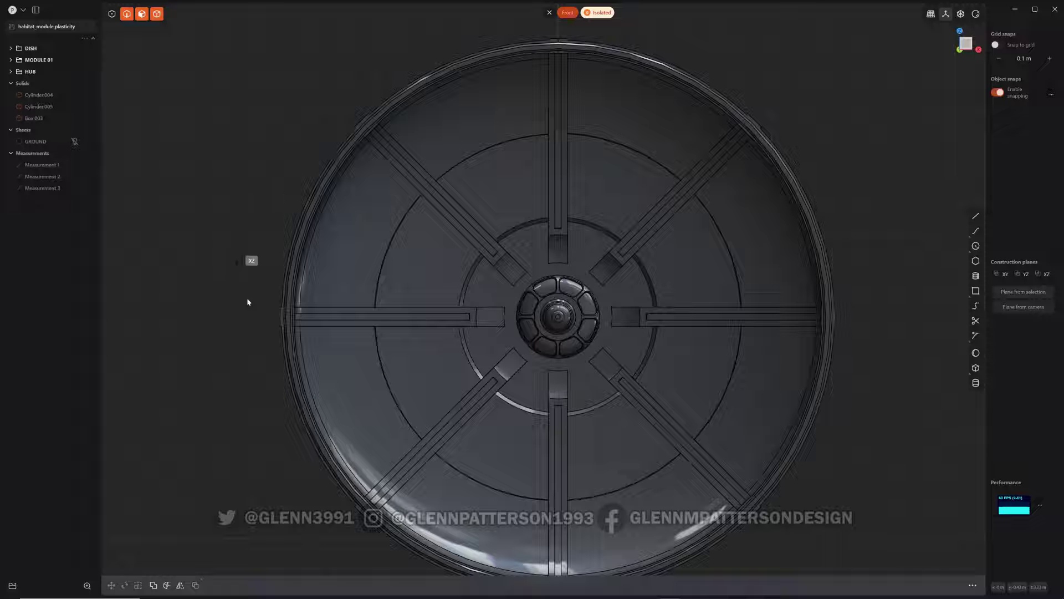
pyautogui.scroll(4, 252, 305)
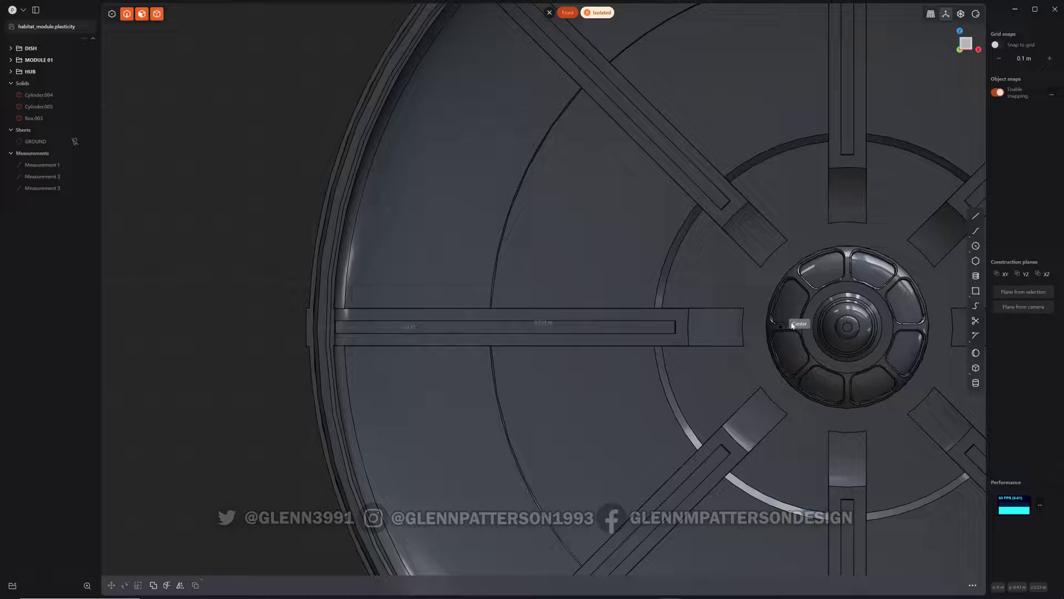
pyautogui.keyDown('shift'); pyautogui.moveTo(842, 328); pyautogui.dragTo(149, 310, button='middle'); pyautogui.keyUp('shift')
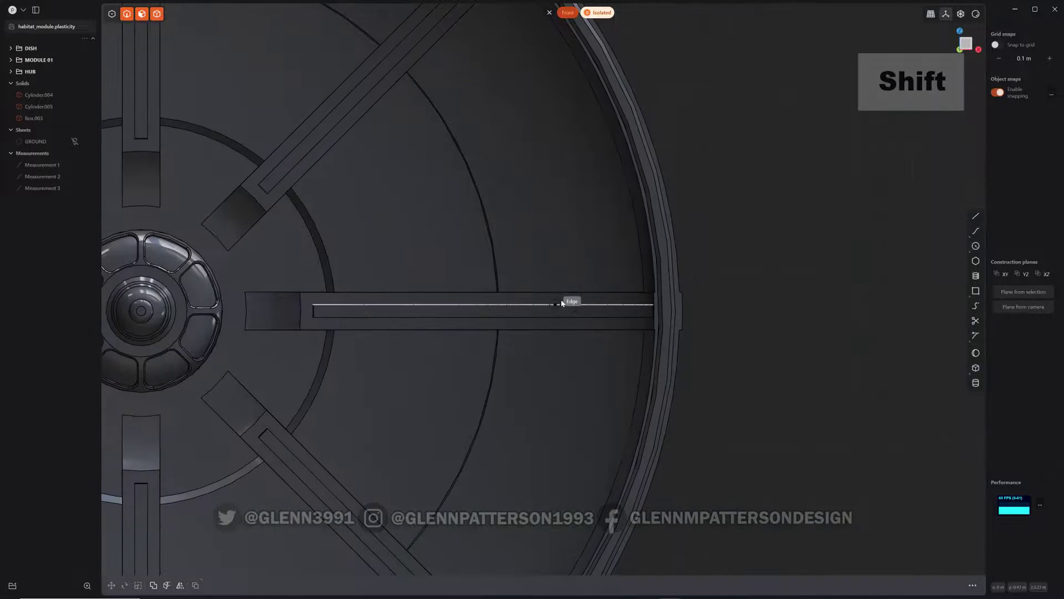
pyautogui.click(684, 310)
# Step: Pan and orbit so the whole dish is centred again in the front view
pyautogui.scroll(-5, 446, 116)
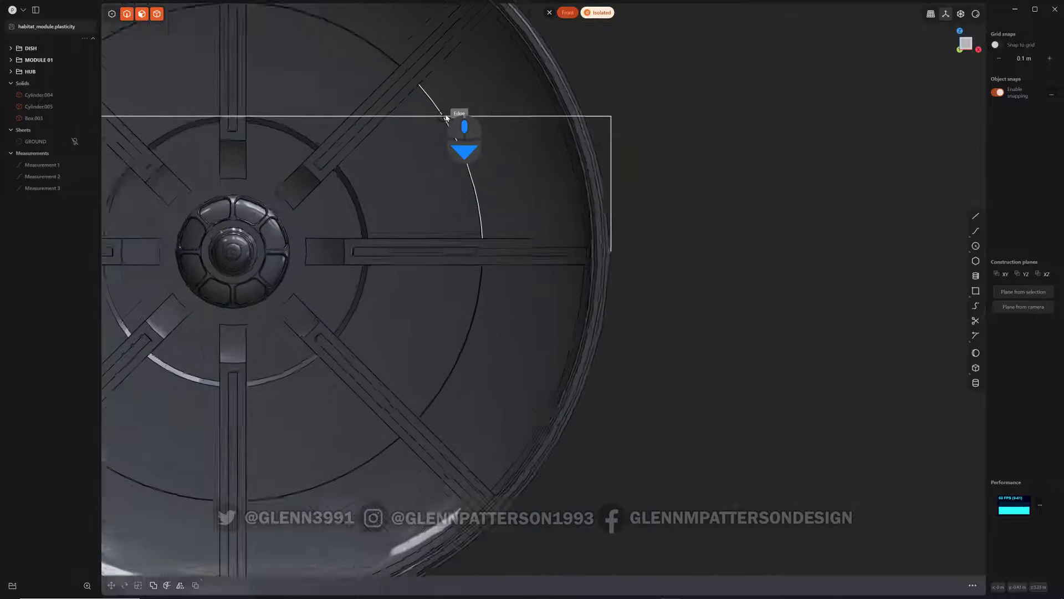
pyautogui.scroll(-3, 446, 118)
pyautogui.keyDown('shift'); pyautogui.moveTo(356, 97); pyautogui.dragTo(491, 355, button='middle'); pyautogui.keyUp('shift')
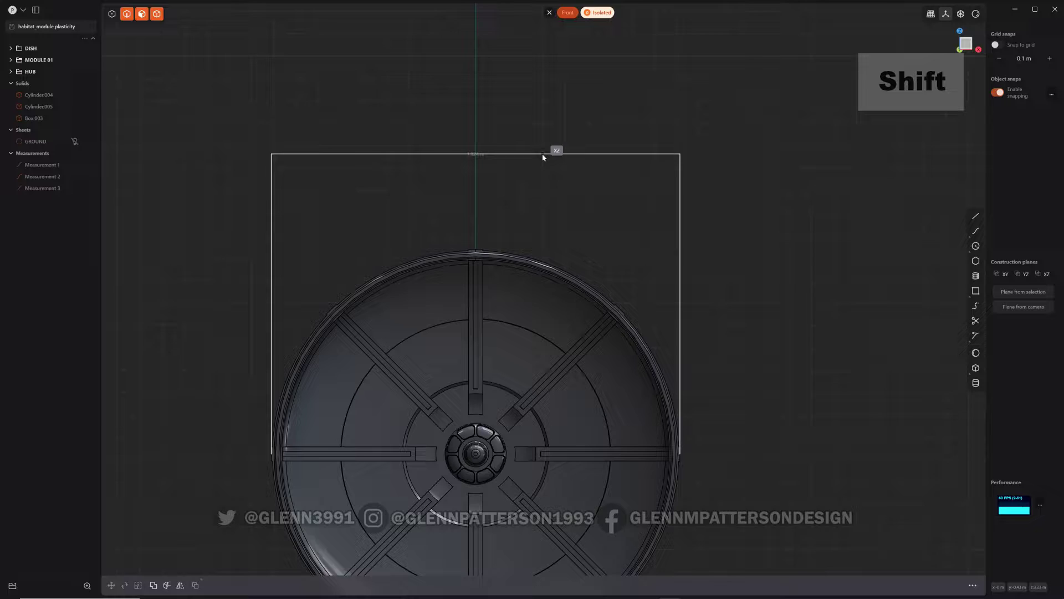
pyautogui.moveTo(547, 157); pyautogui.dragTo(428, 364, button='middle')
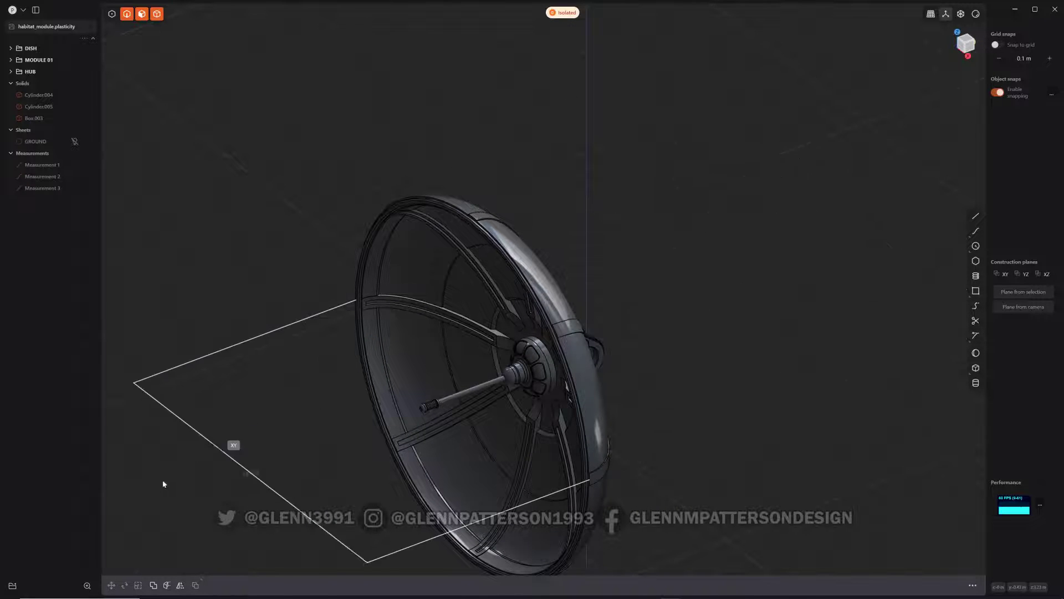
pyautogui.moveTo(328, 425); pyautogui.dragTo(451, 413, button='middle')
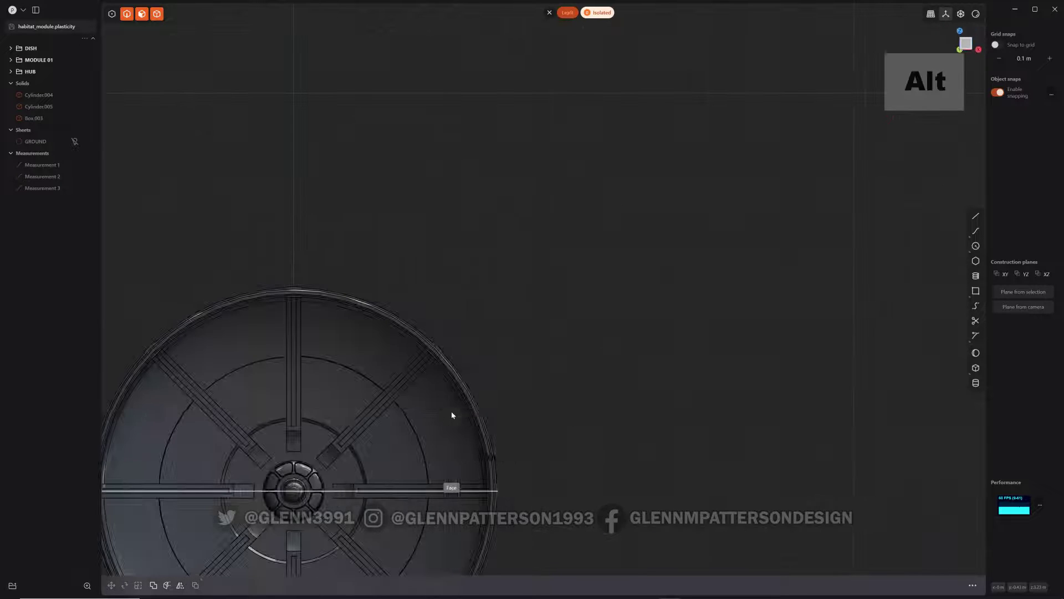
pyautogui.scroll(-3, 637, 209)
pyautogui.keyDown('shift'); pyautogui.moveTo(369, 423); pyautogui.dragTo(610, 384, button='middle'); pyautogui.keyUp('shift')
pyautogui.scroll(3, 610, 384)
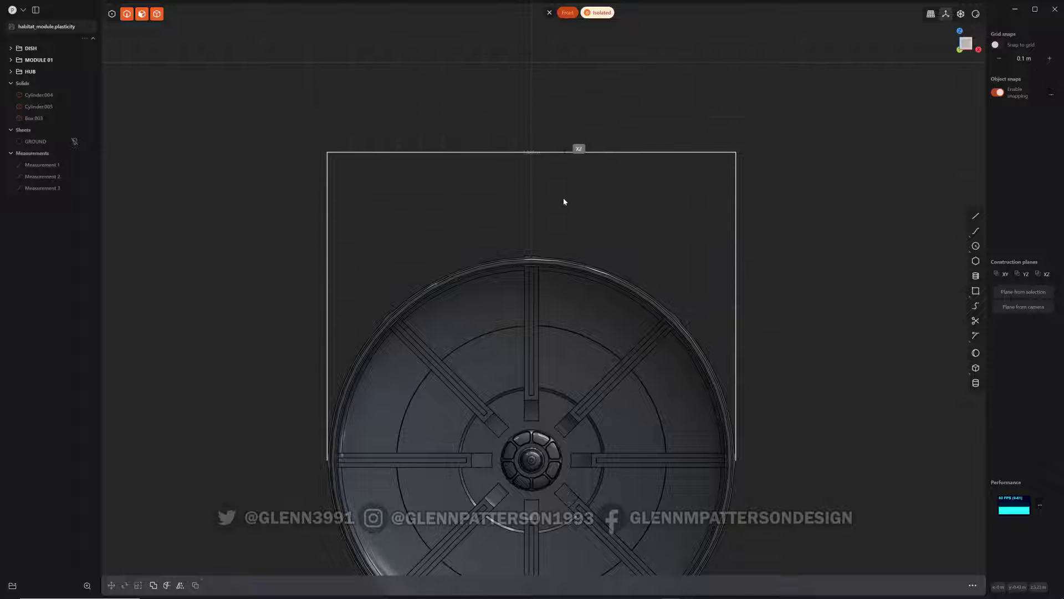
pyautogui.click(562, 52)
pyautogui.moveTo(586, 150); pyautogui.dragTo(534, 183, button='middle')
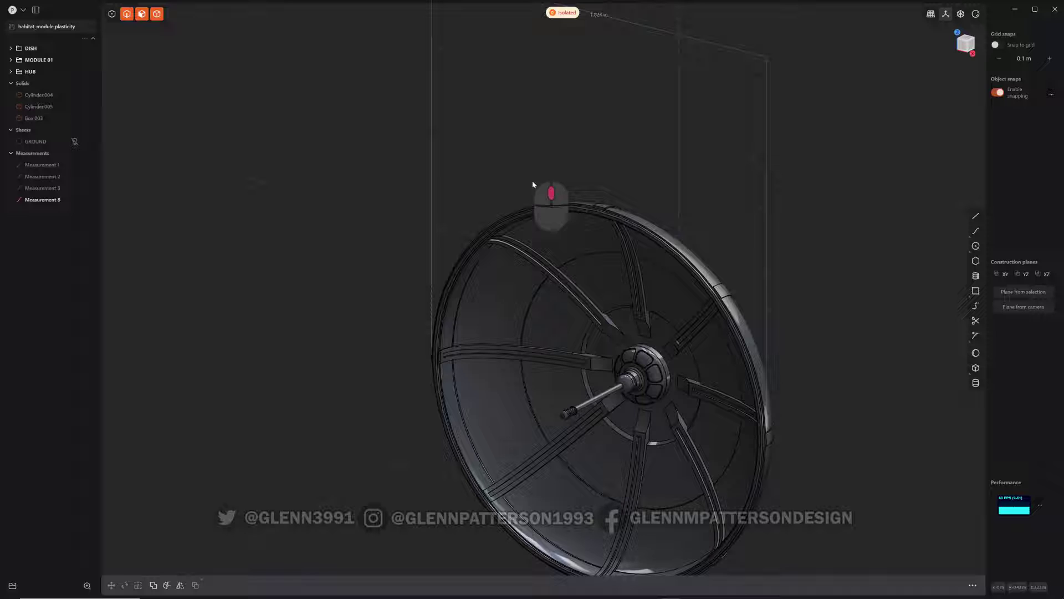
pyautogui.keyDown('shift'); pyautogui.moveTo(635, 135); pyautogui.dragTo(507, 161, button='middle'); pyautogui.keyUp('shift')
pyautogui.scroll(10, 523, 128)
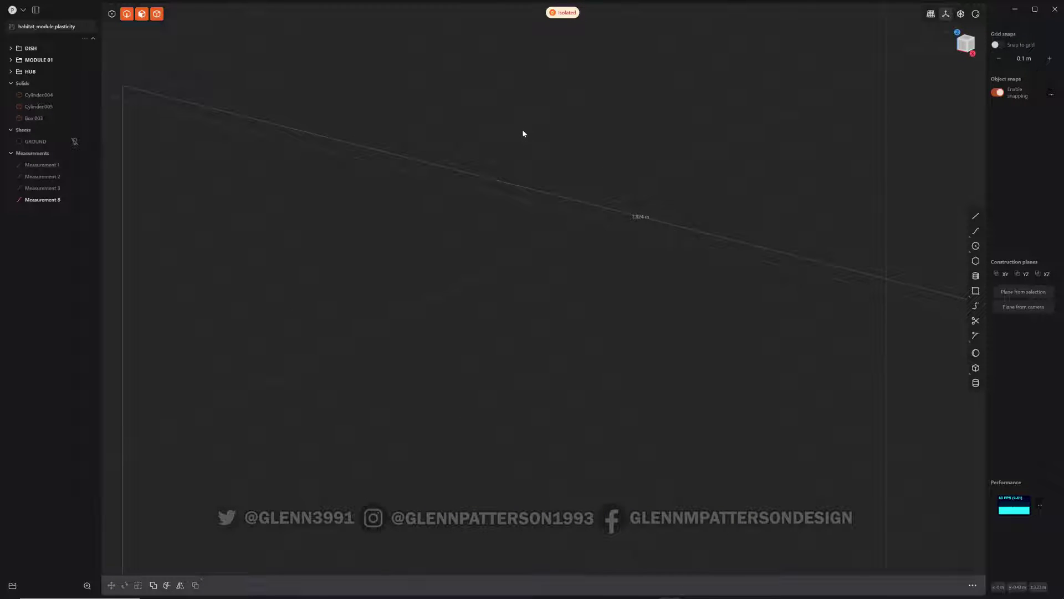
pyautogui.scroll(-6, 590, 285)
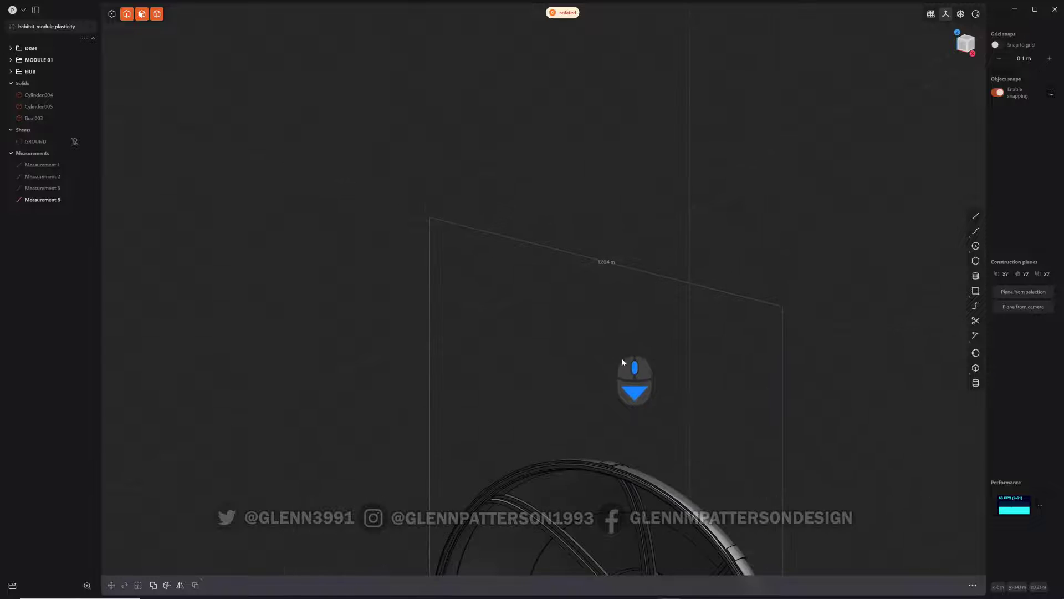
pyautogui.keyDown('shift'); pyautogui.moveTo(625, 364); pyautogui.dragTo(541, 186, button='middle'); pyautogui.keyUp('shift')
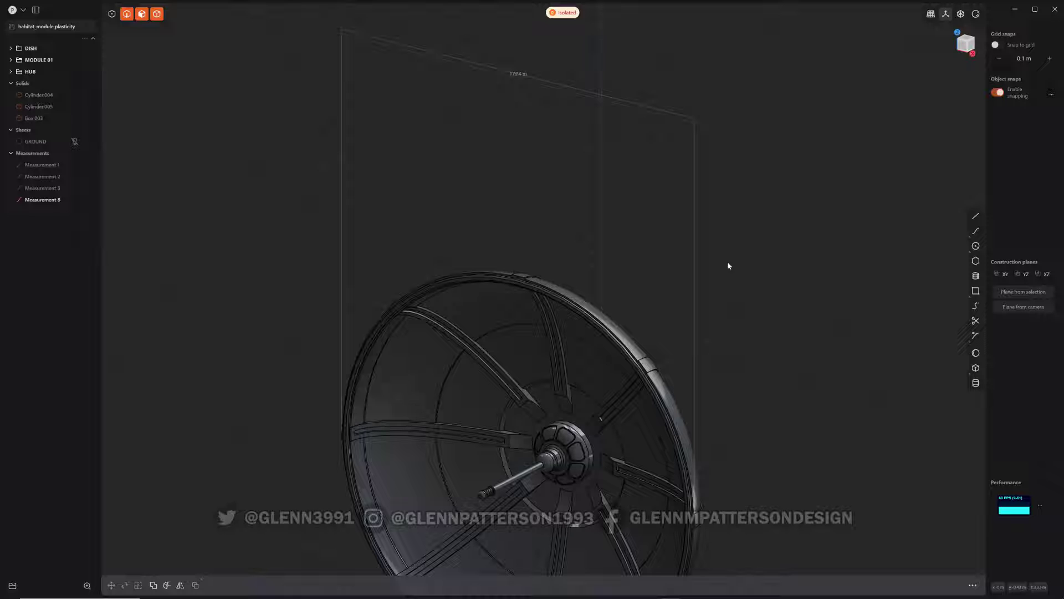
pyautogui.scroll(-3, 626, 272)
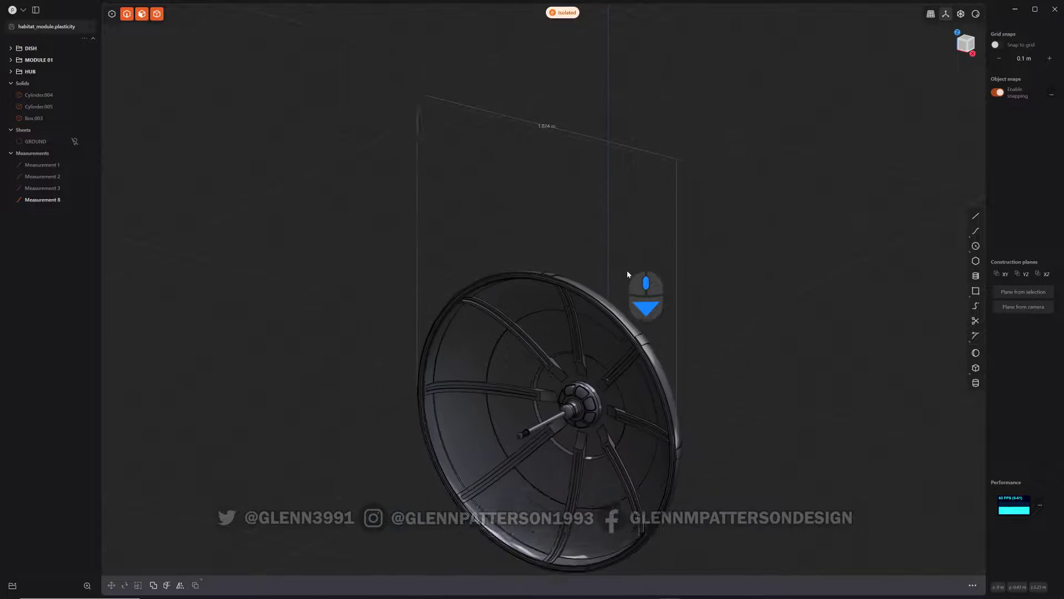
pyautogui.moveTo(627, 271); pyautogui.dragTo(681, 98, button='middle')
pyautogui.click(679, 137)
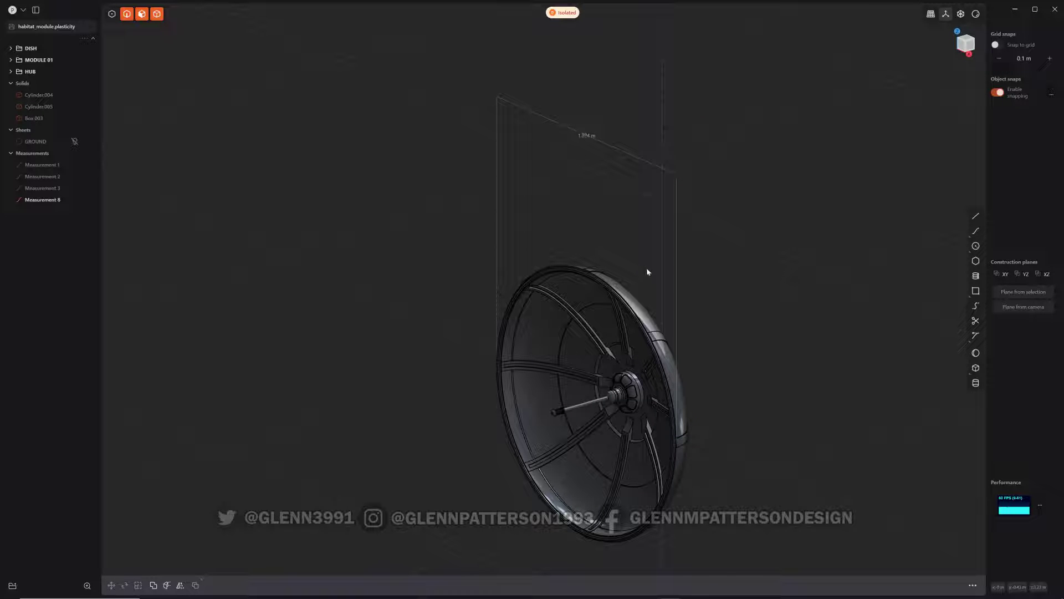
pyautogui.moveTo(647, 272); pyautogui.dragTo(511, 282, button='middle')
pyautogui.keyDown('shift'); pyautogui.moveTo(599, 313); pyautogui.dragTo(473, 221, button='middle'); pyautogui.keyUp('shift')
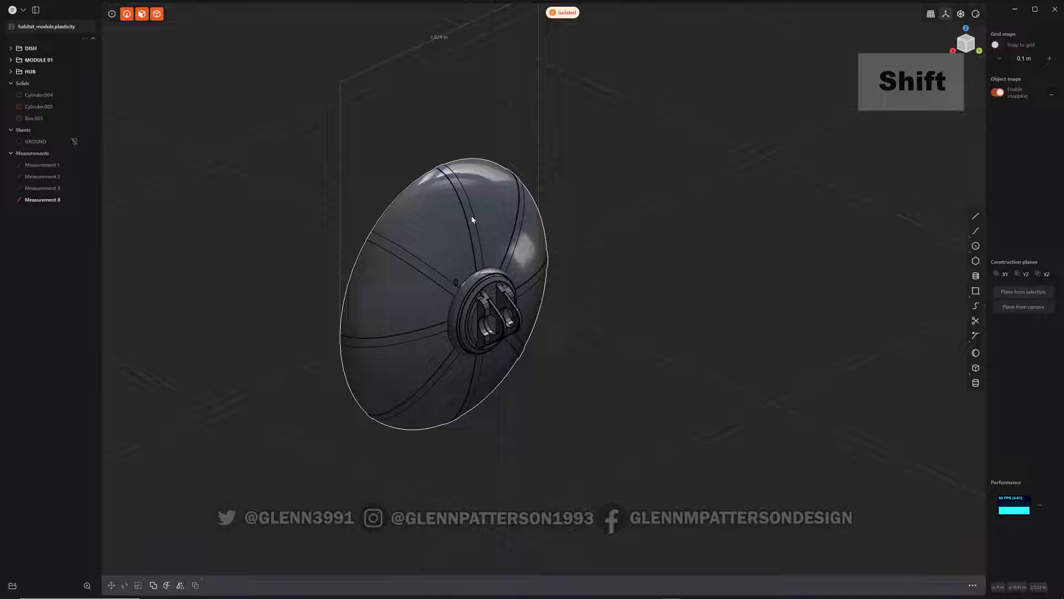
pyautogui.click(426, 224)
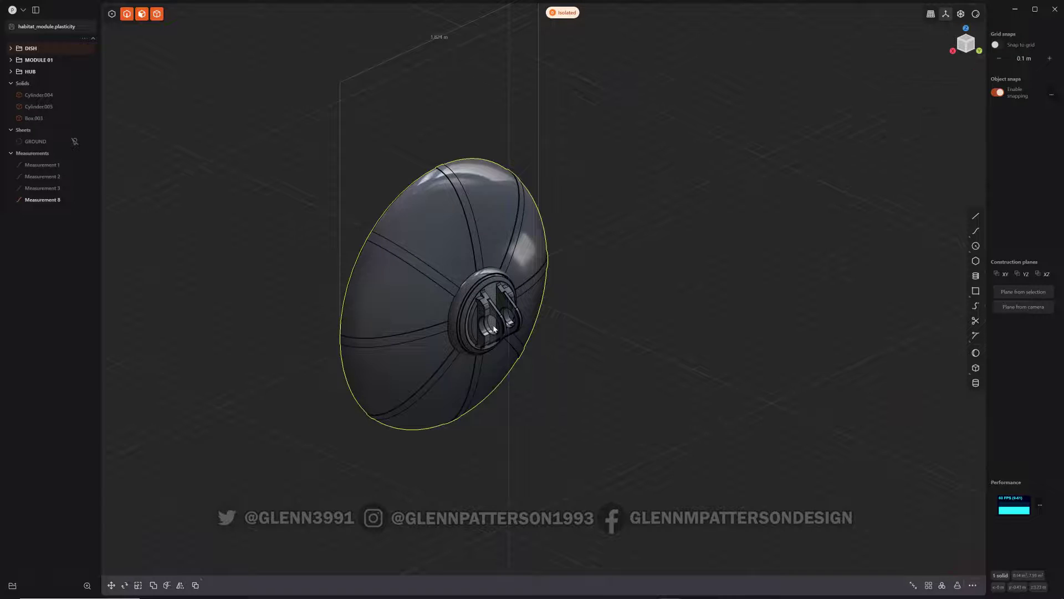
pyautogui.scroll(3, 495, 328)
pyautogui.scroll(8, 494, 328)
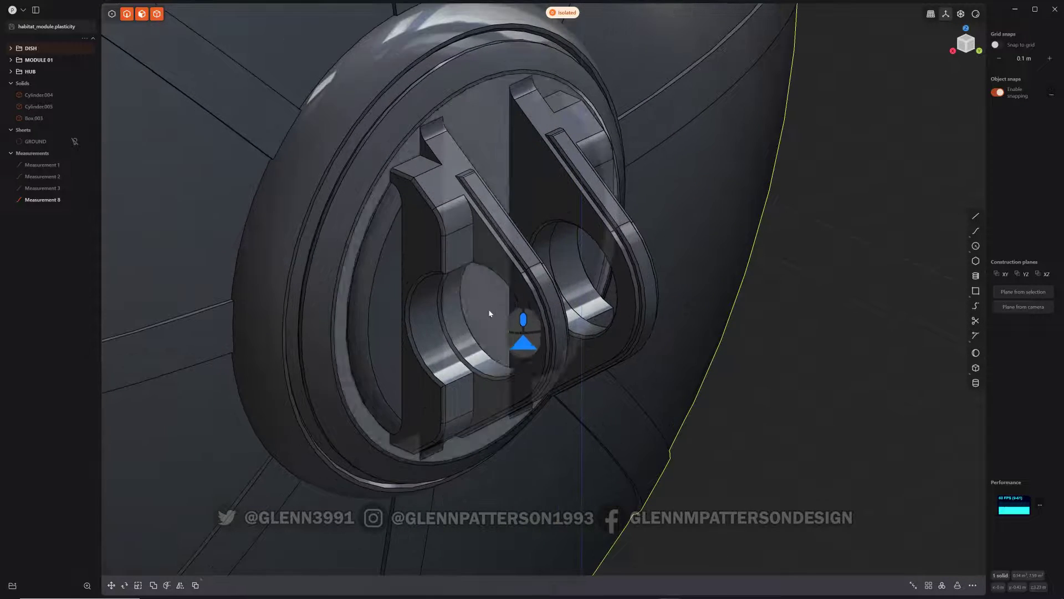
pyautogui.moveTo(489, 311); pyautogui.dragTo(502, 282, button='middle')
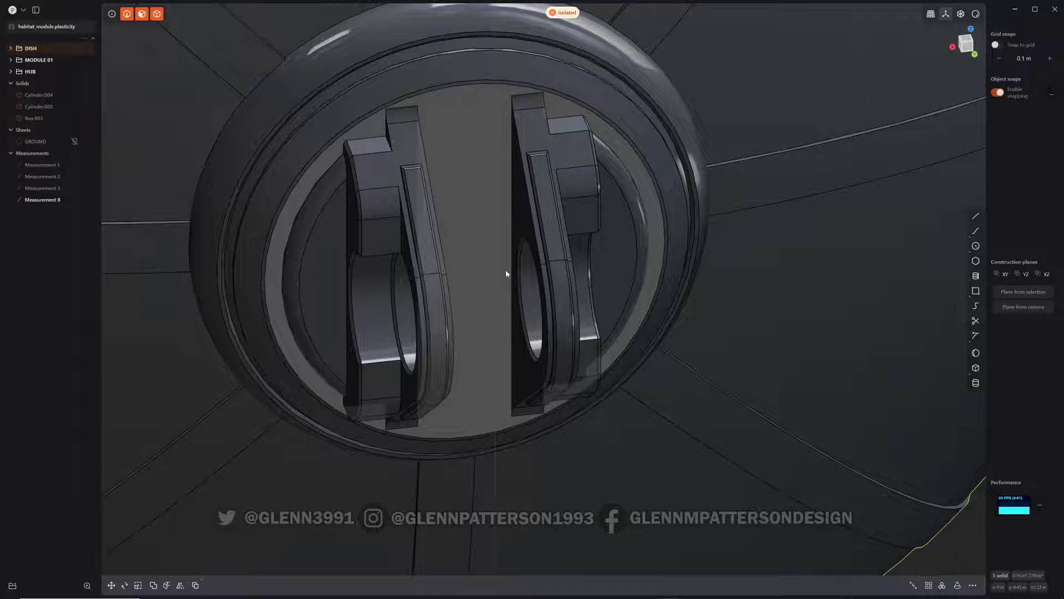
pyautogui.press('s')
pyautogui.press('v')
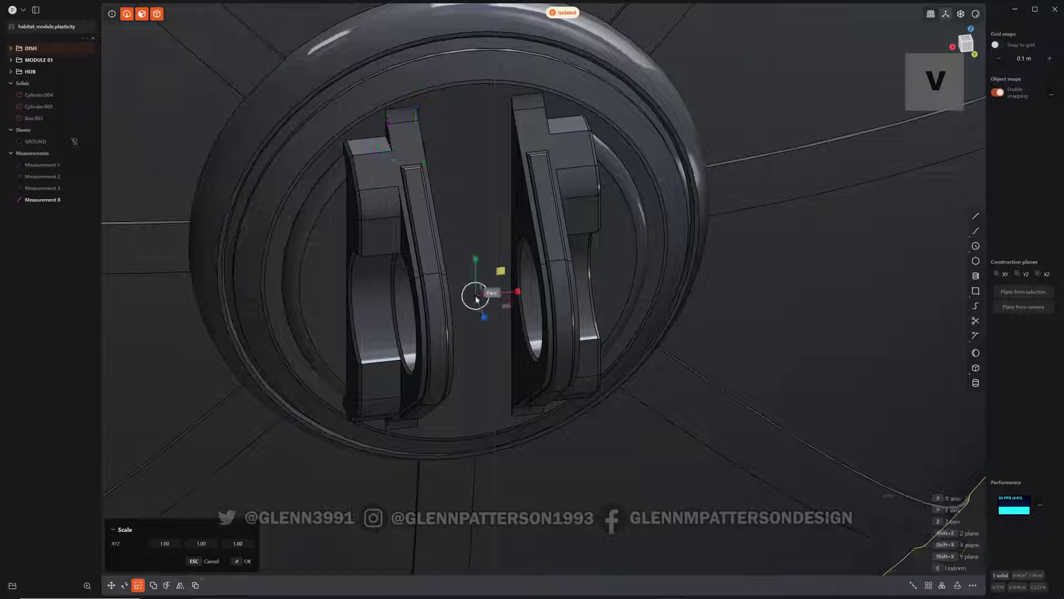
pyautogui.moveTo(476, 299)
pyautogui.mouseDown(button='middle')
pyautogui.moveTo(482, 313)
pyautogui.moveTo(478, 305)
pyautogui.mouseUp(button='middle')
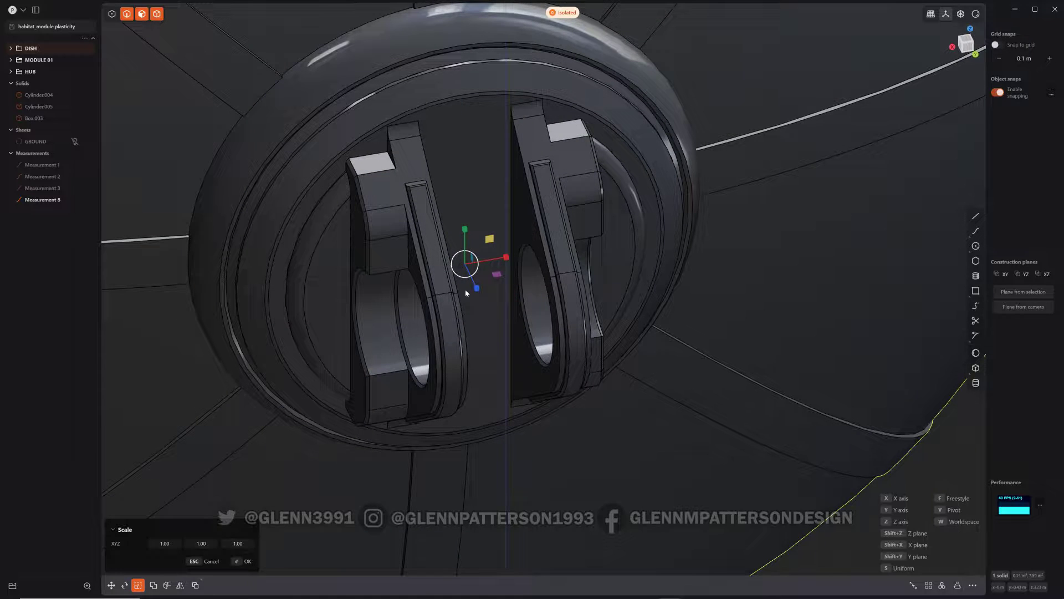
pyautogui.scroll(-3, 466, 292)
pyautogui.moveTo(482, 349); pyautogui.dragTo(409, 341, button='middle')
pyautogui.scroll(-4, 518, 334)
pyautogui.scroll(-3, 492, 335)
pyautogui.scroll(-2, 477, 327)
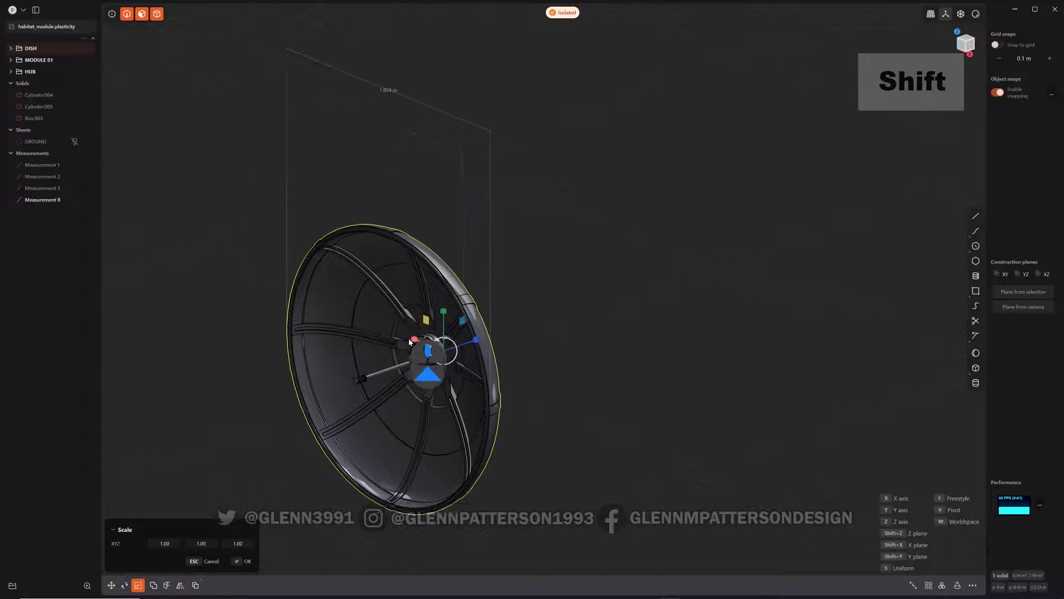
pyautogui.scroll(2, 410, 341)
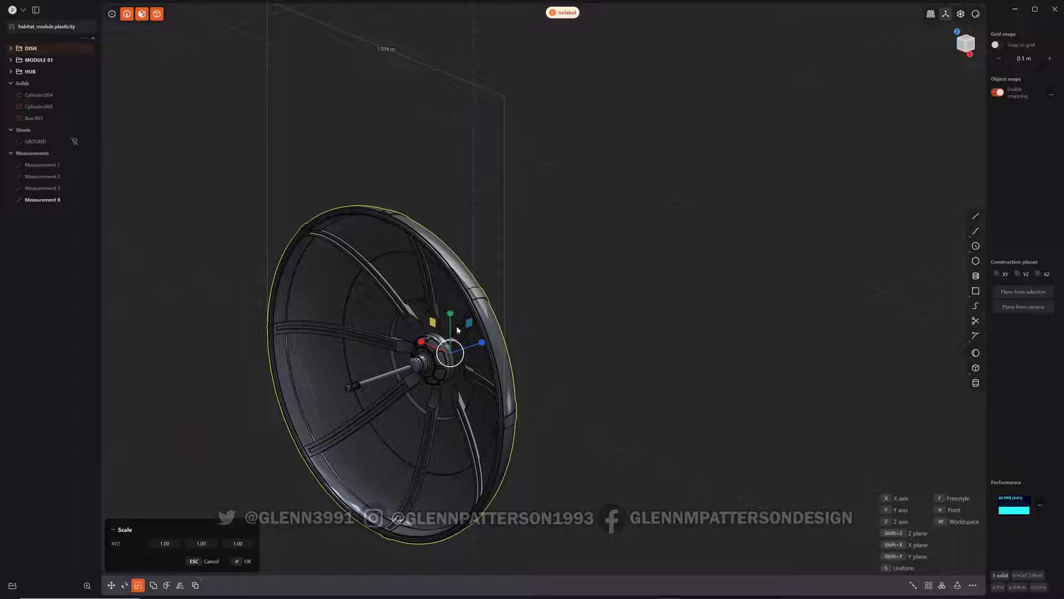
pyautogui.moveTo(459, 345); pyautogui.dragTo(463, 345)
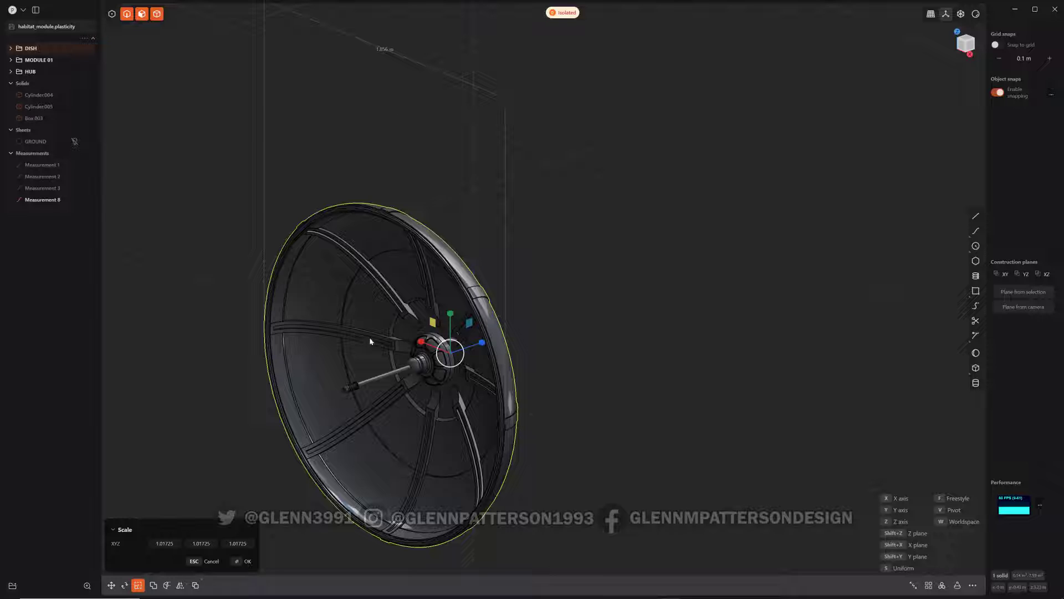
pyautogui.moveTo(461, 346)
pyautogui.mouseDown()
pyautogui.moveTo(449, 355)
pyautogui.moveTo(456, 344)
pyautogui.mouseUp()
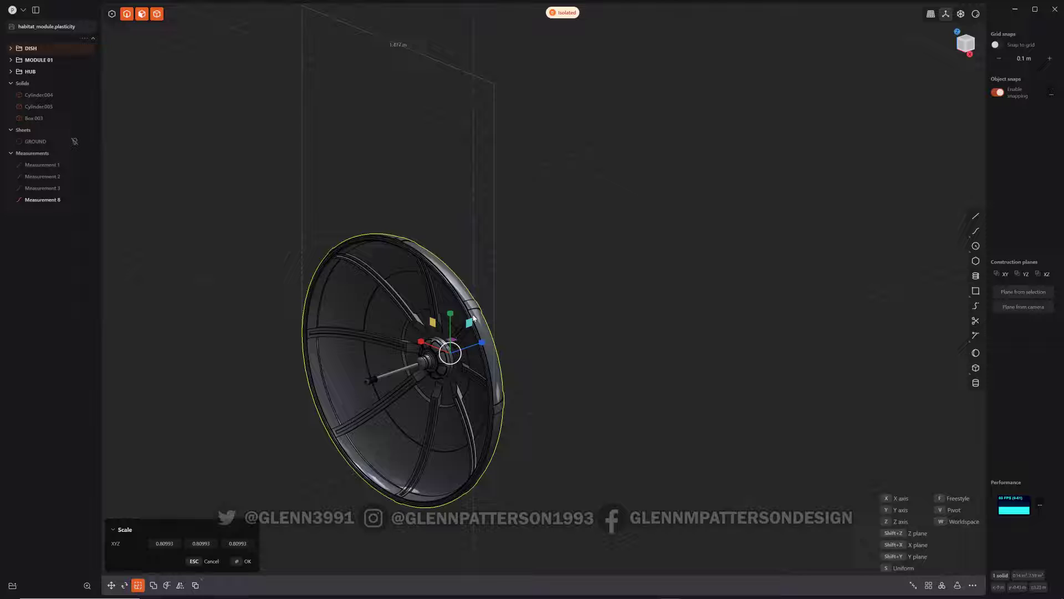
# Step: Cancel the rescale and orbit to view the dish's back rim nearly edge-on
pyautogui.press('Escape')
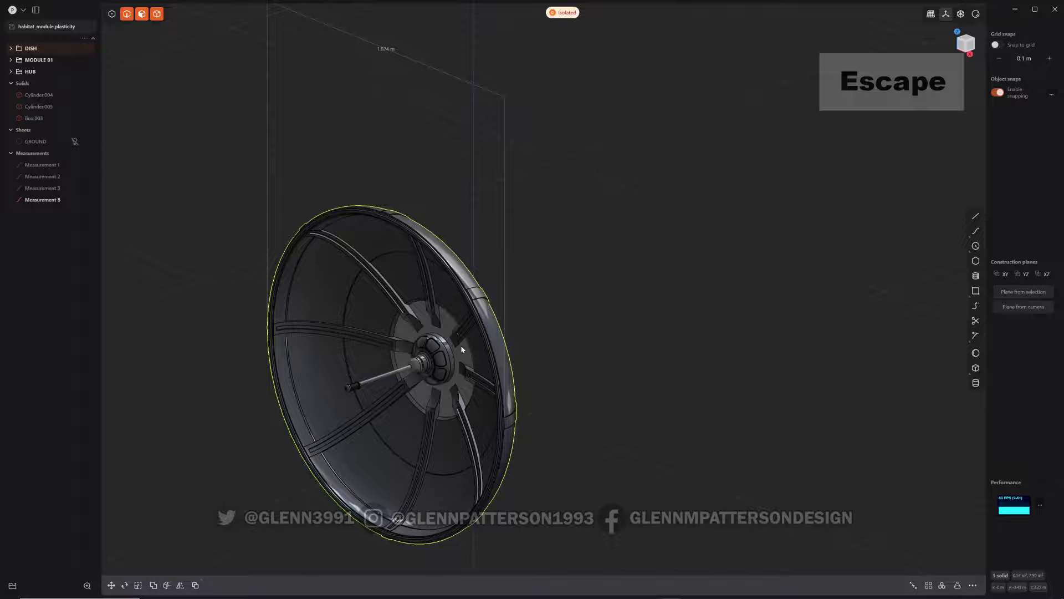
pyautogui.scroll(4, 461, 350)
pyautogui.scroll(3, 461, 349)
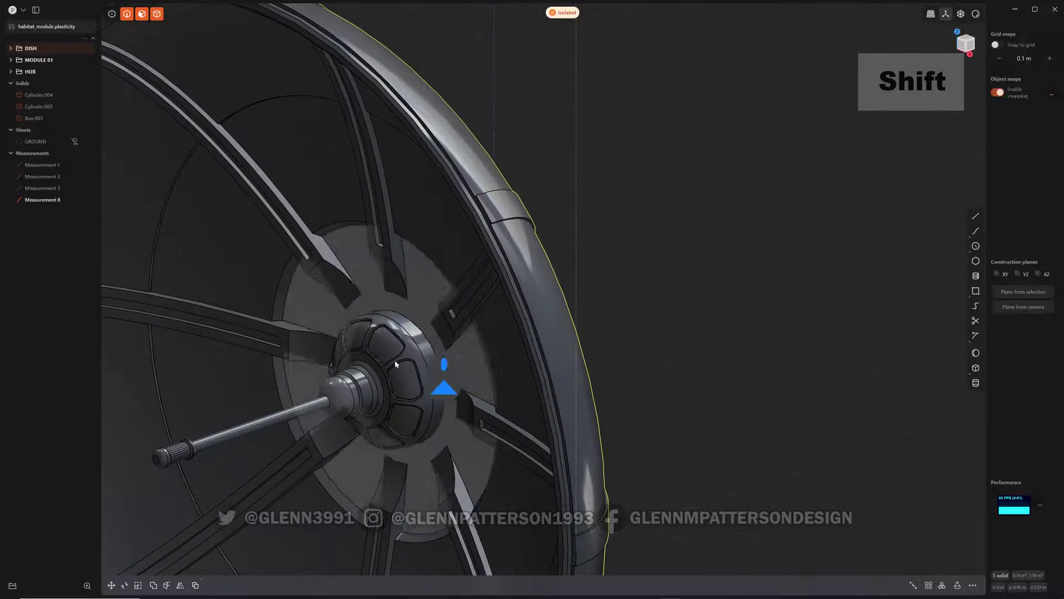
pyautogui.keyDown('shift'); pyautogui.moveTo(433, 355); pyautogui.dragTo(572, 279, button='middle'); pyautogui.keyUp('shift')
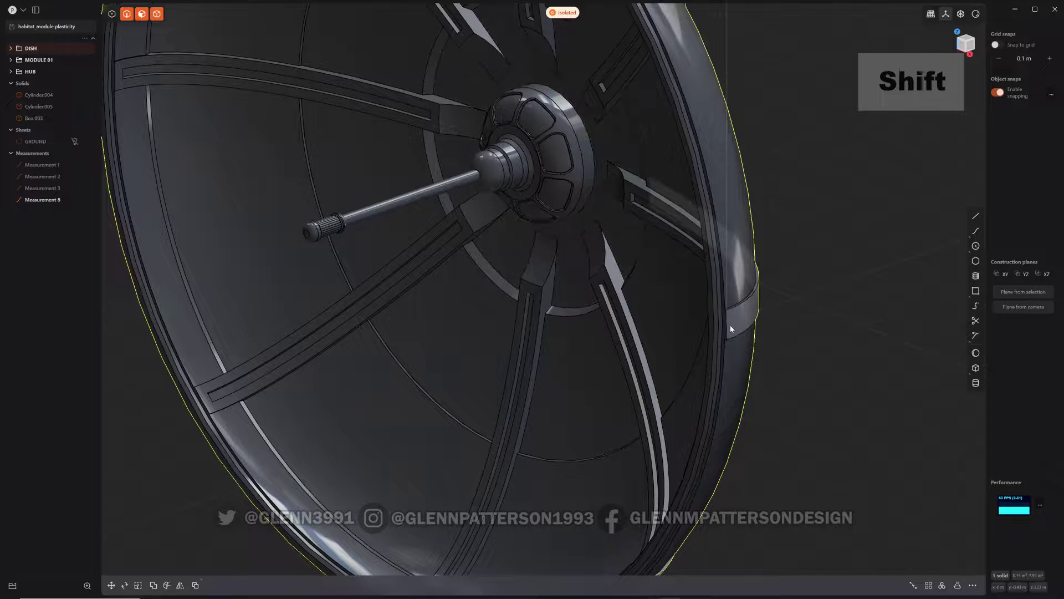
pyautogui.moveTo(730, 325)
pyautogui.mouseDown(button='middle')
pyautogui.moveTo(679, 339)
pyautogui.moveTo(733, 329)
pyautogui.mouseUp(button='middle')
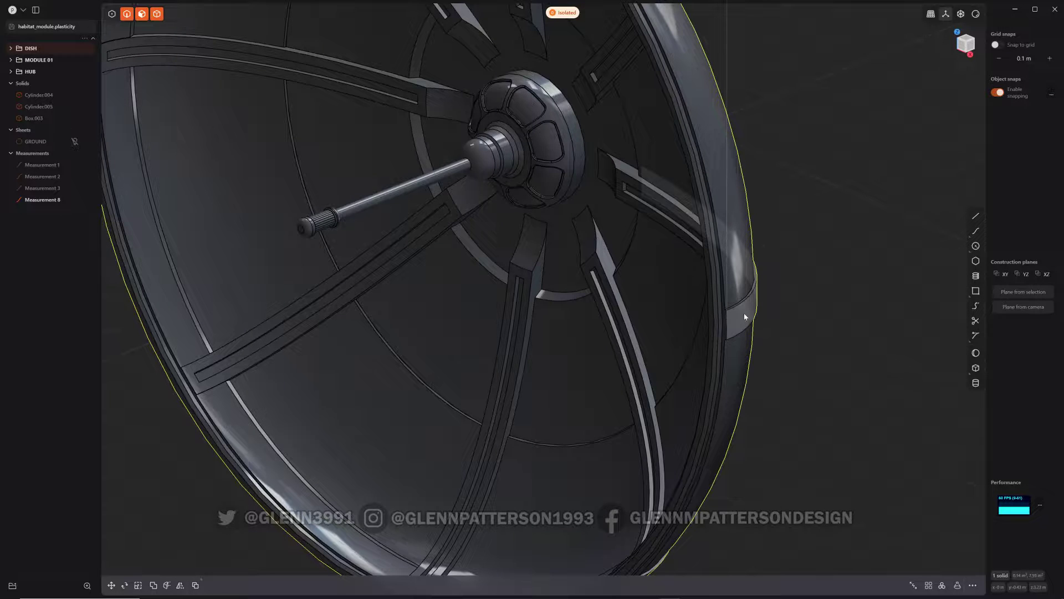
pyautogui.moveTo(727, 332)
pyautogui.mouseDown(button='middle')
pyautogui.moveTo(739, 325)
pyautogui.moveTo(706, 328)
pyautogui.moveTo(725, 327)
pyautogui.mouseUp(button='middle')
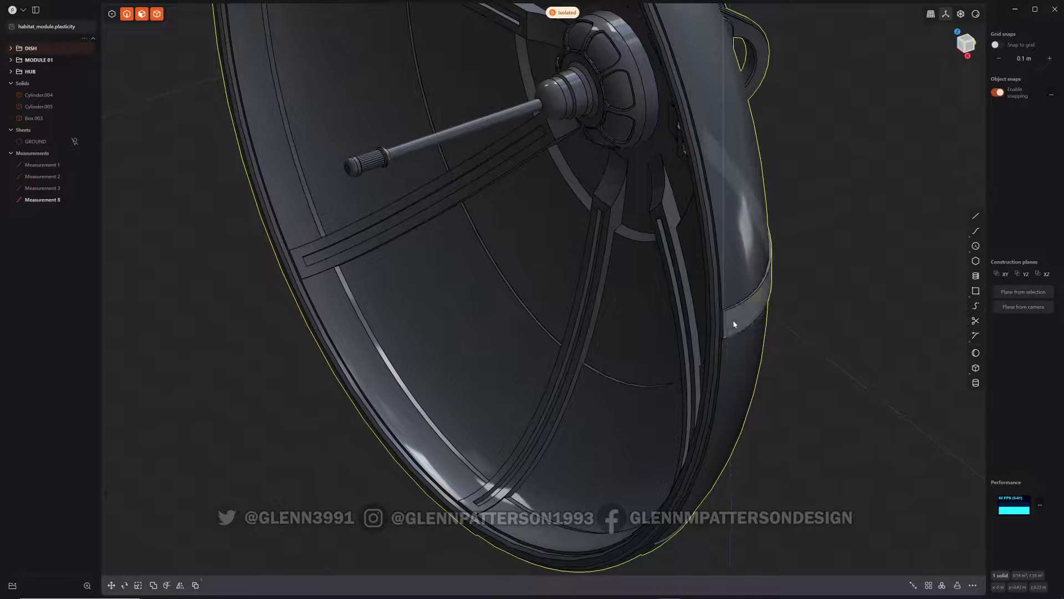
# Step: Offset a band face on the dish rim outward by about 0.047 m
pyautogui.click(735, 321)
pyautogui.press('o')
pyautogui.moveTo(763, 339)
pyautogui.mouseDown()
pyautogui.moveTo(782, 359)
pyautogui.moveTo(774, 348)
pyautogui.mouseUp()
pyautogui.press('Return')
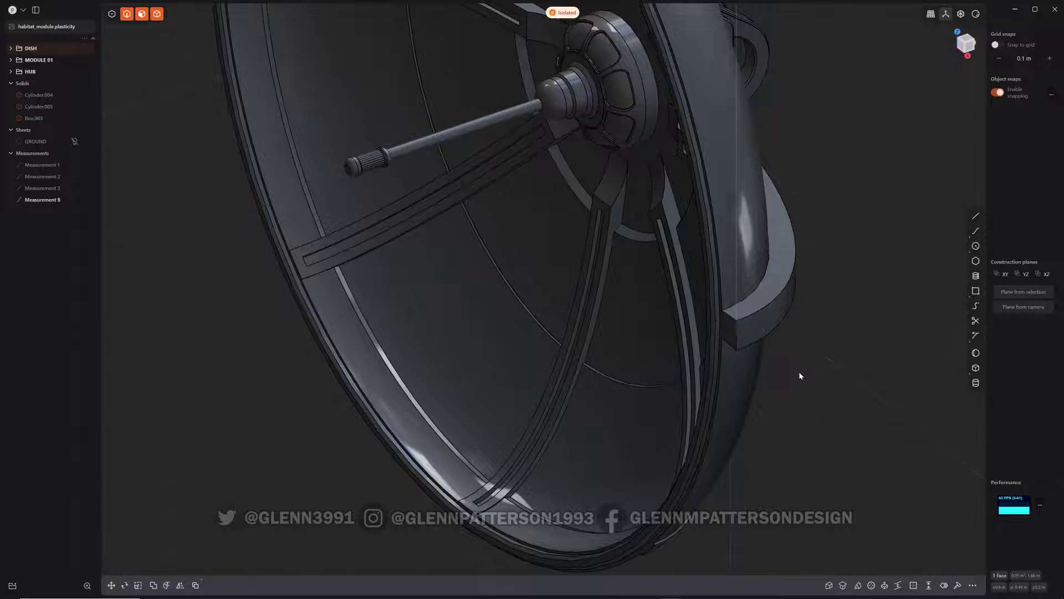
# Step: Undo the rim band face offset
pyautogui.press('o')
pyautogui.scroll(-6, 799, 376)
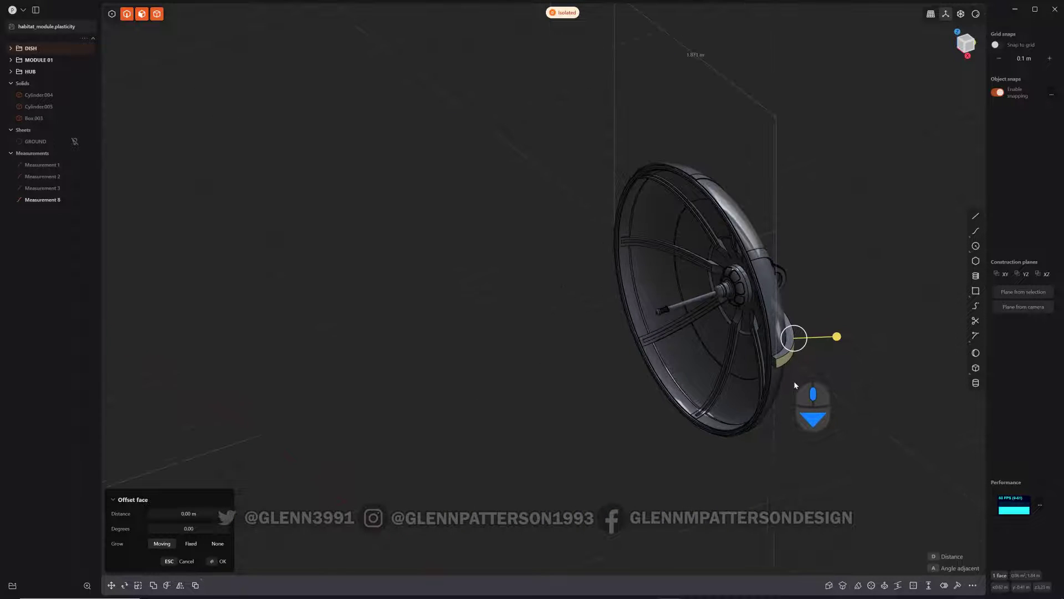
pyautogui.scroll(5, 794, 383)
pyautogui.hotkey('ctrl', 'z')
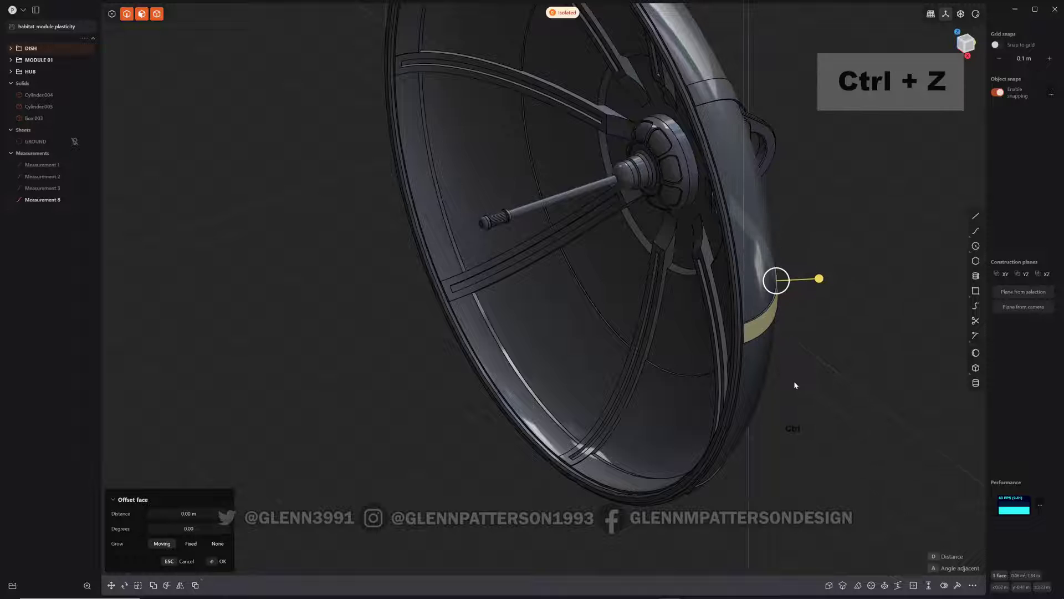
pyautogui.scroll(4, 722, 311)
pyautogui.scroll(5, 798, 344)
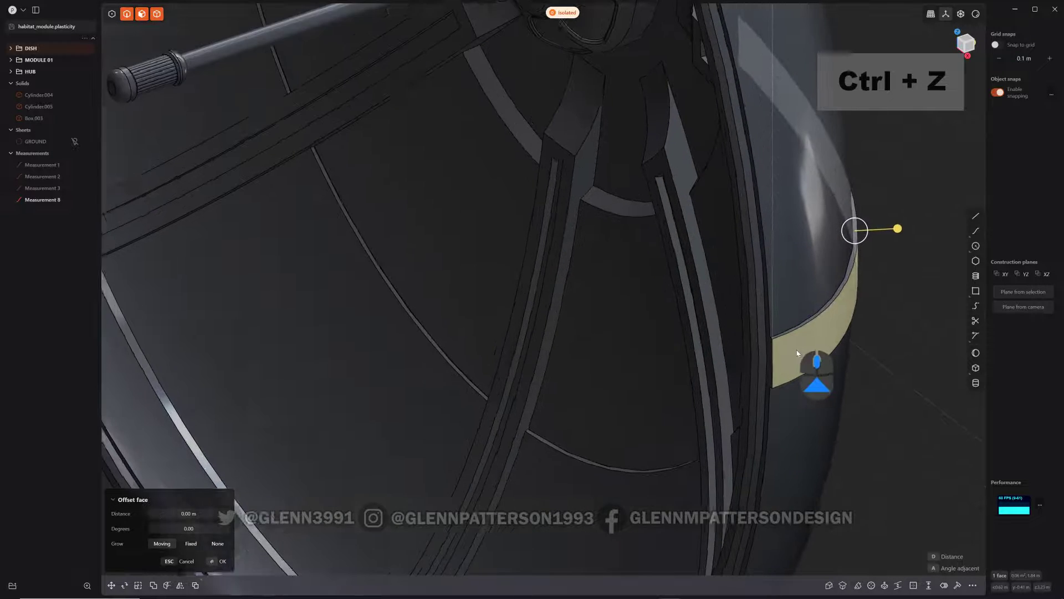
pyautogui.scroll(5, 804, 333)
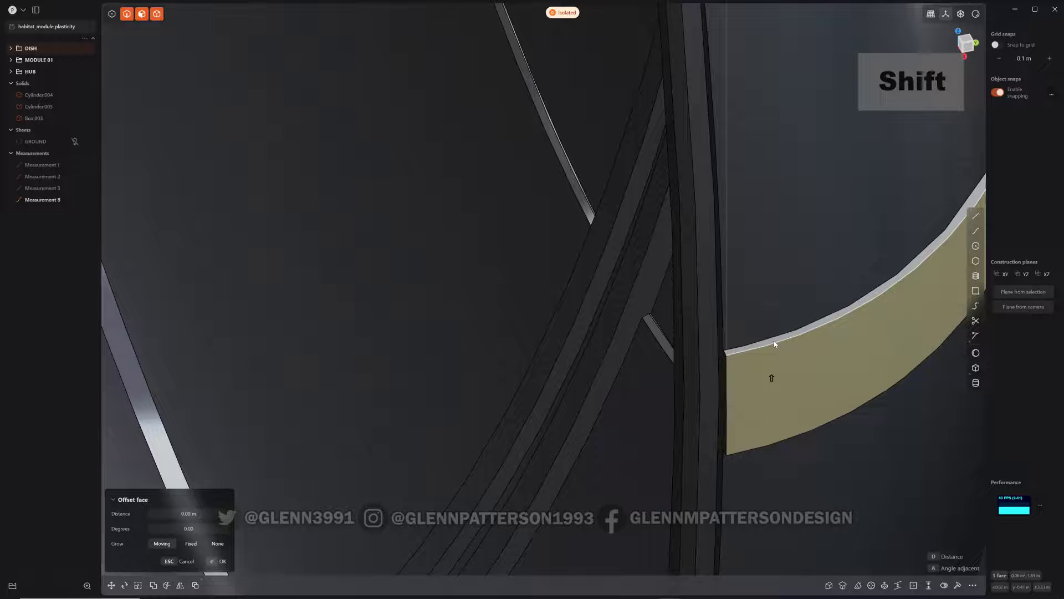
# Step: Add the rim band's upper and lower faces to the selection
pyautogui.keyDown('shift'); pyautogui.click(770, 341); pyautogui.keyUp('shift')
pyautogui.moveTo(770, 341); pyautogui.dragTo(765, 388, button='middle')
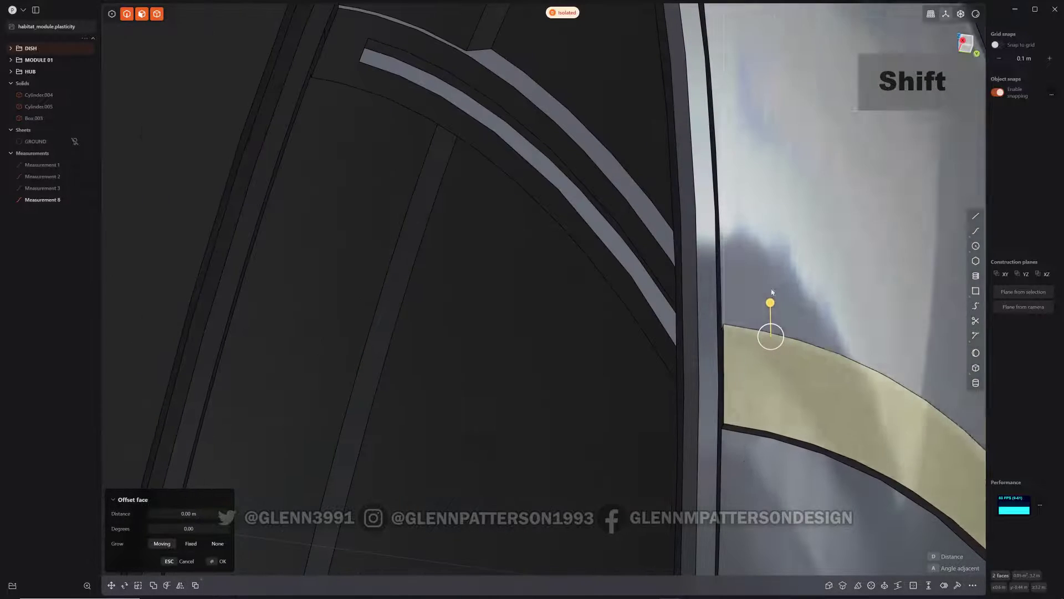
pyautogui.keyDown('shift'); pyautogui.click(759, 436); pyautogui.keyUp('shift')
pyautogui.moveTo(758, 353); pyautogui.dragTo(669, 361, button='middle')
pyautogui.scroll(-5, 738, 312)
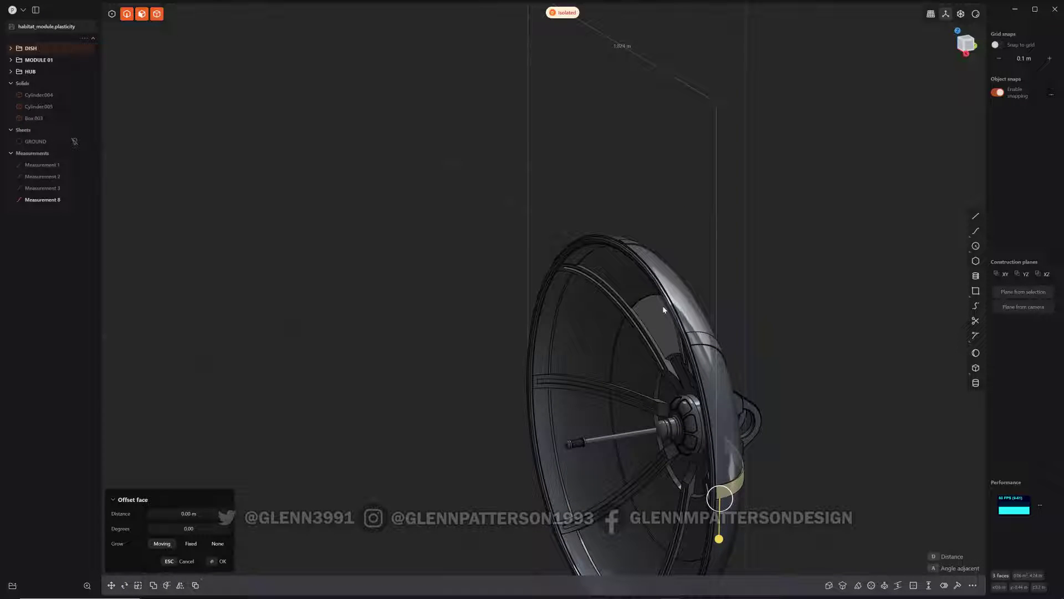
# Step: Restore the accidentally deleted Measurement 8 and exit isolation to show the whole scene
pyautogui.press('x')
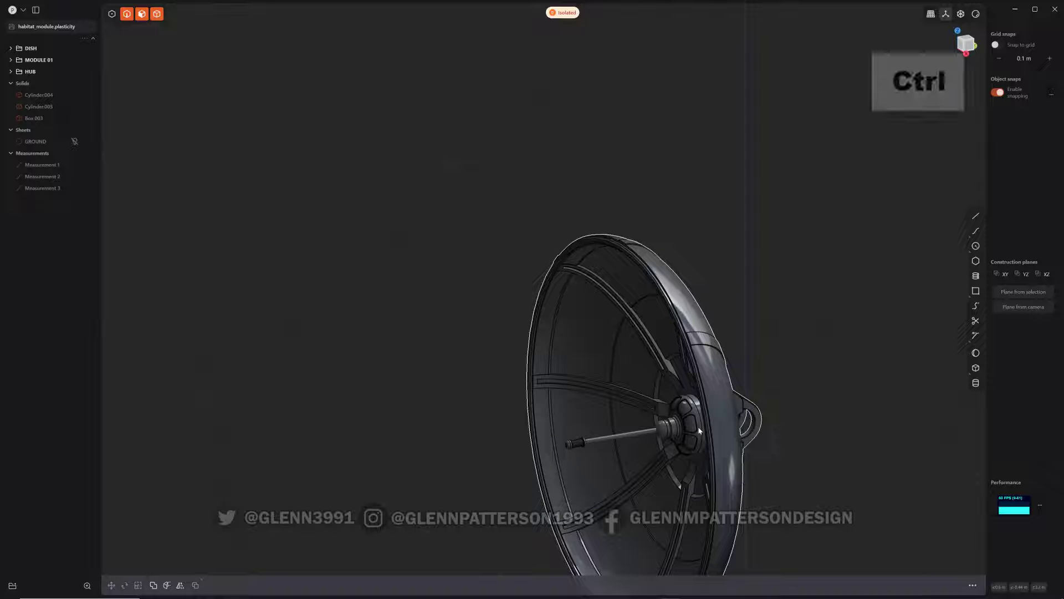
pyautogui.hotkey('ctrl', 'z')
pyautogui.hotkey('ctrl', 'z')
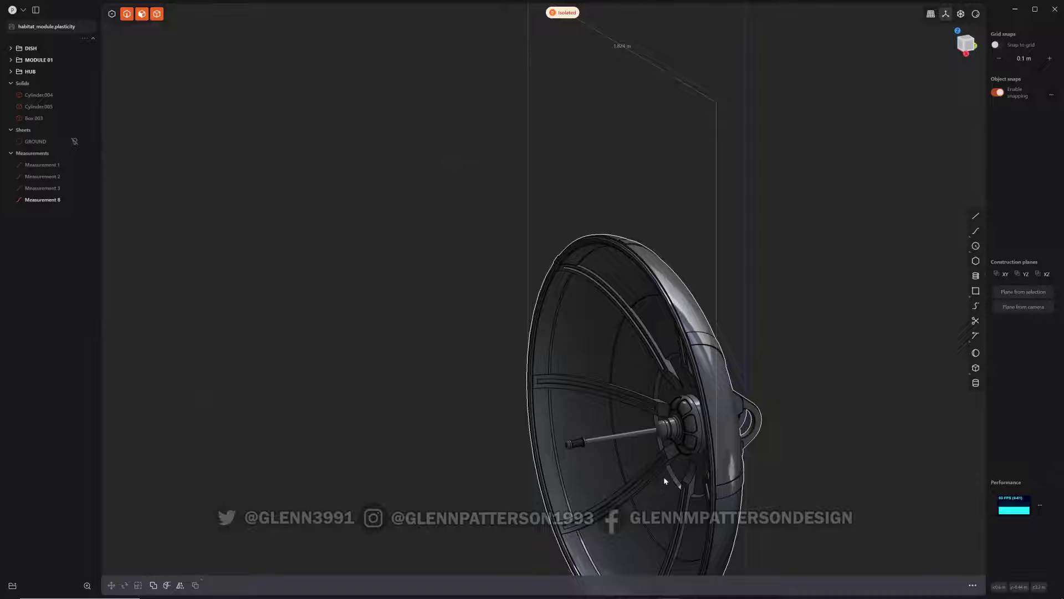
pyautogui.press('/')
pyautogui.moveTo(536, 510); pyautogui.dragTo(498, 79, button='middle')
pyautogui.scroll(-5, 561, 361)
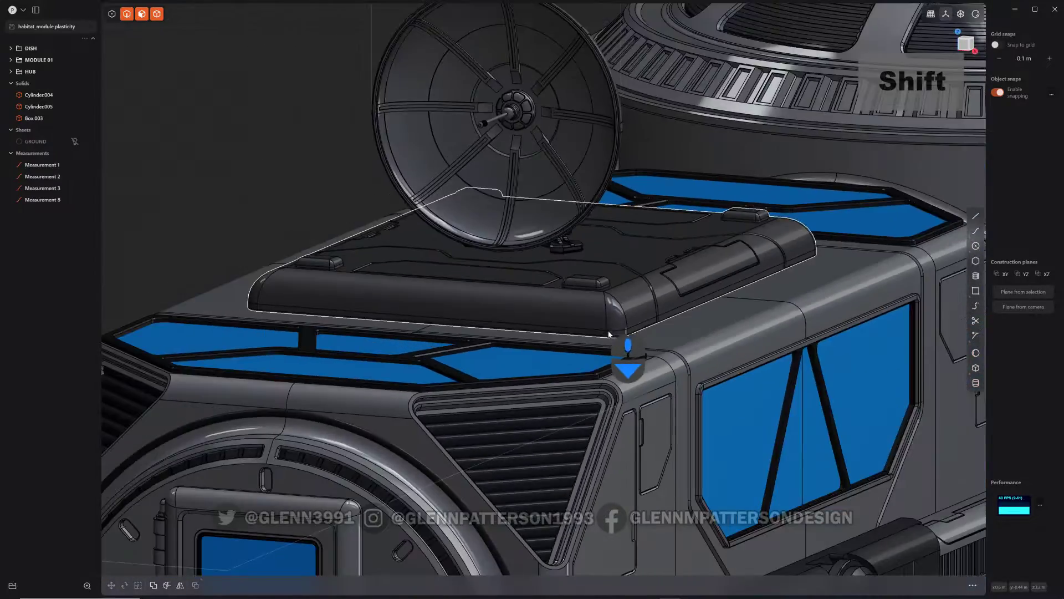
pyautogui.moveTo(562, 362); pyautogui.dragTo(865, 333, button='middle')
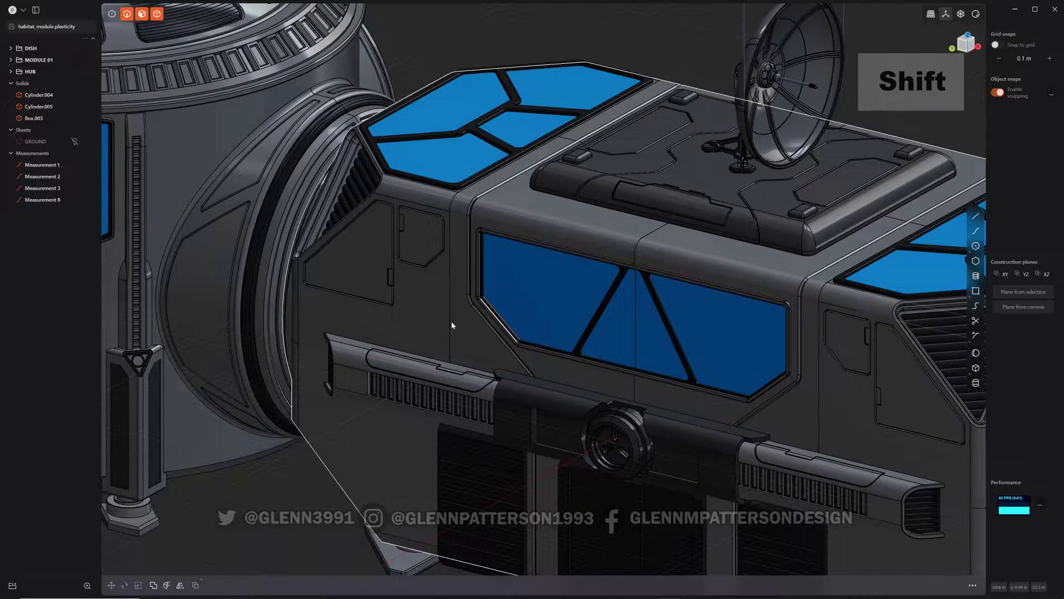
pyautogui.scroll(5, 451, 323)
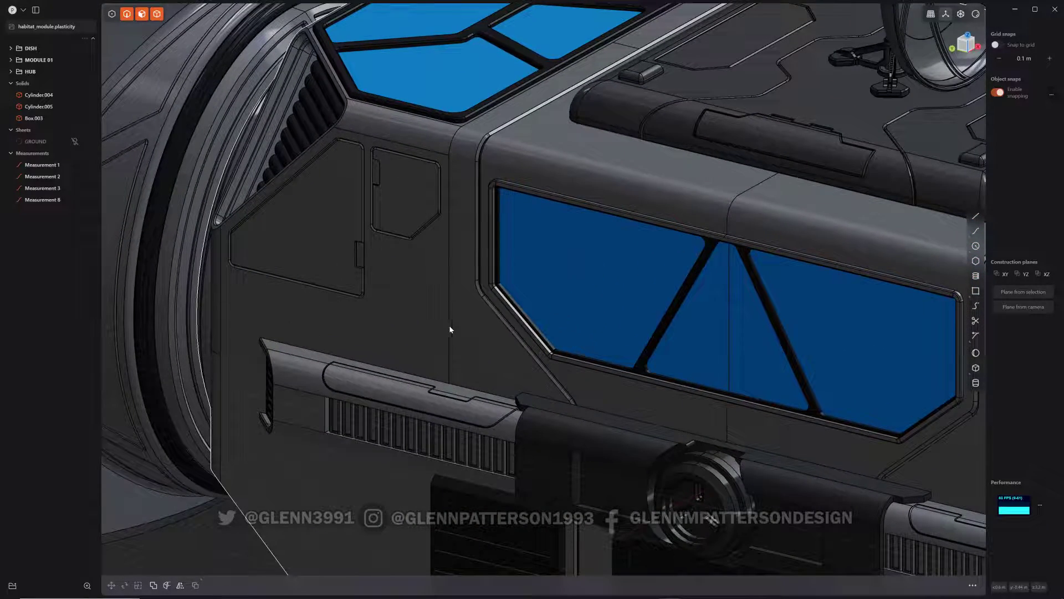
pyautogui.click(449, 327)
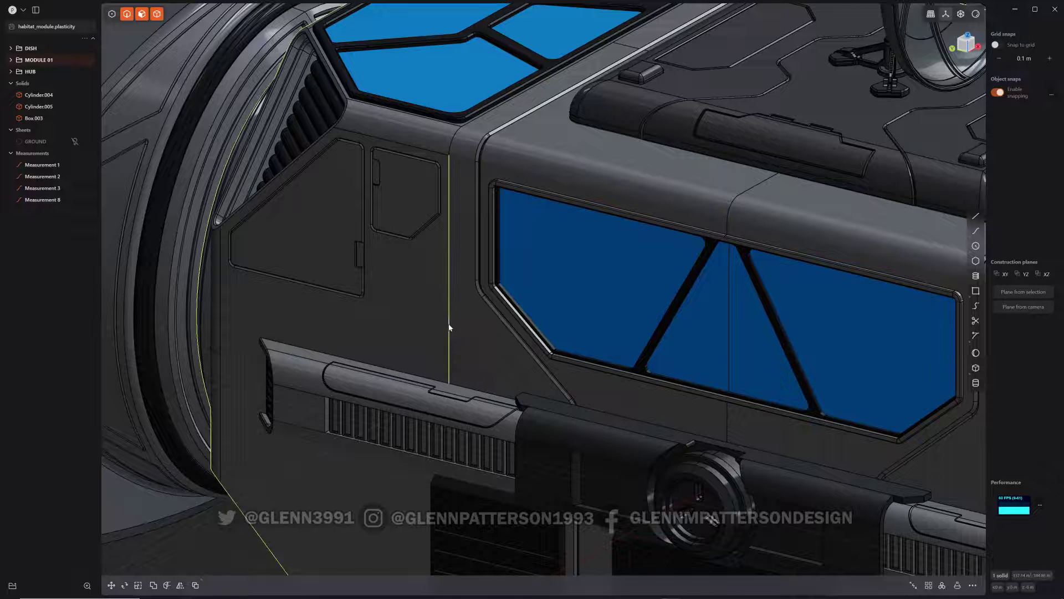
pyautogui.press('f')
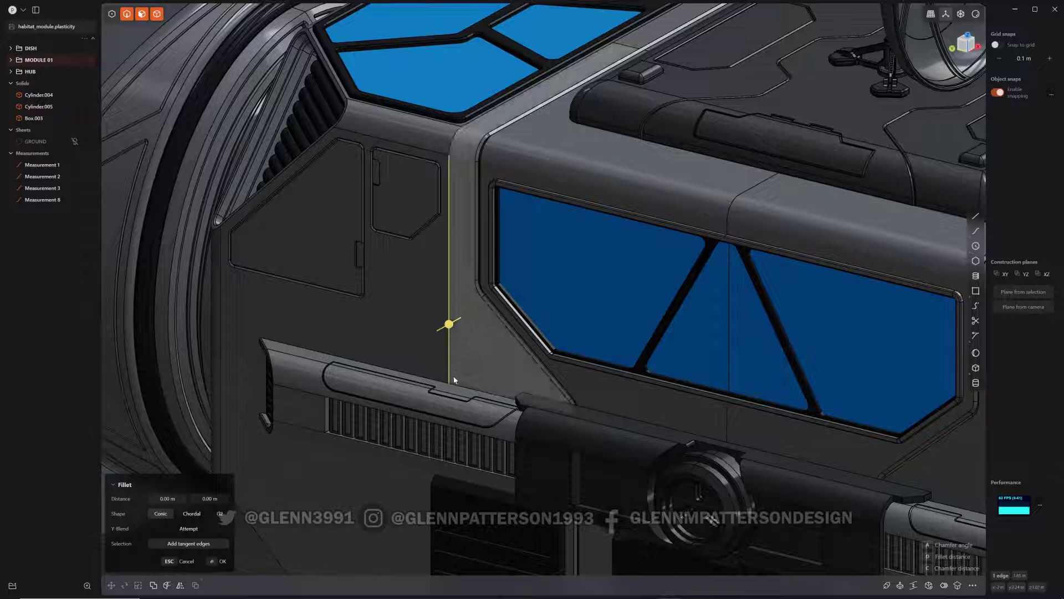
pyautogui.moveTo(464, 349); pyautogui.dragTo(88, 445, button='middle')
pyautogui.press('Escape')
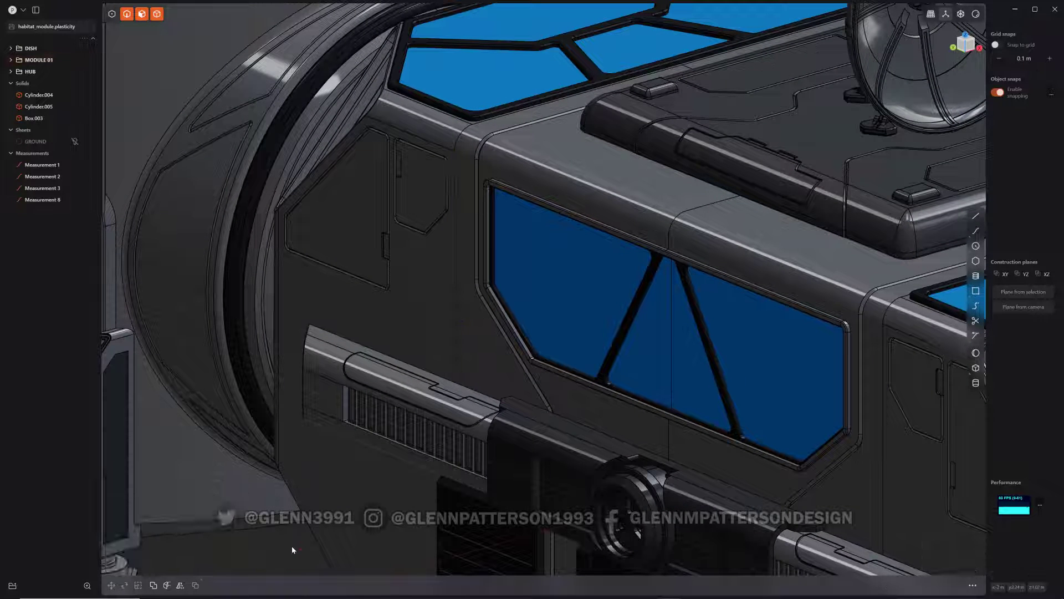
pyautogui.hotkey('ctrl', '=')
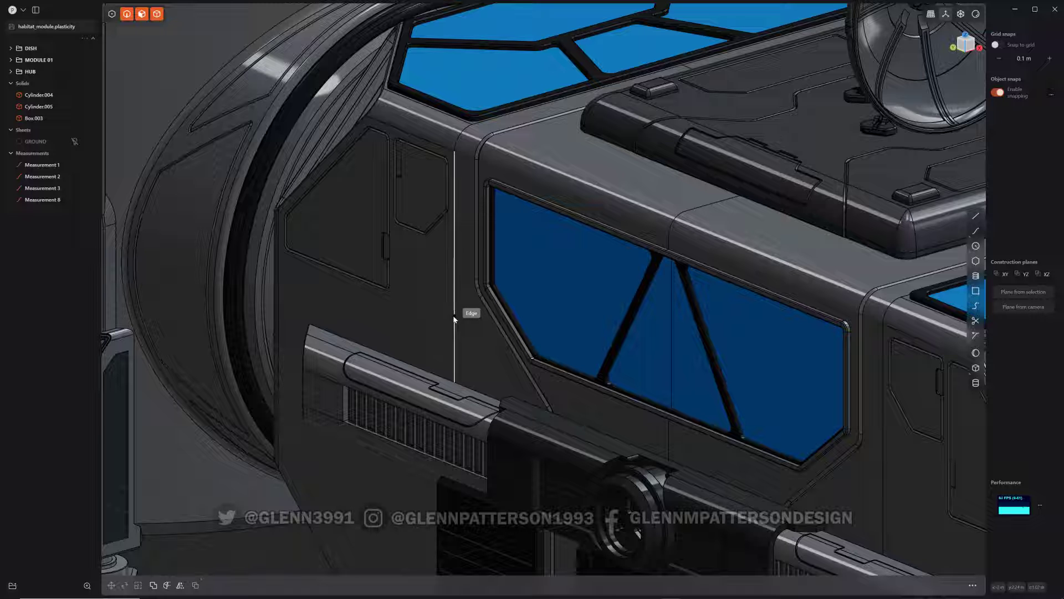
pyautogui.moveTo(437, 325); pyautogui.dragTo(274, 332, button='middle')
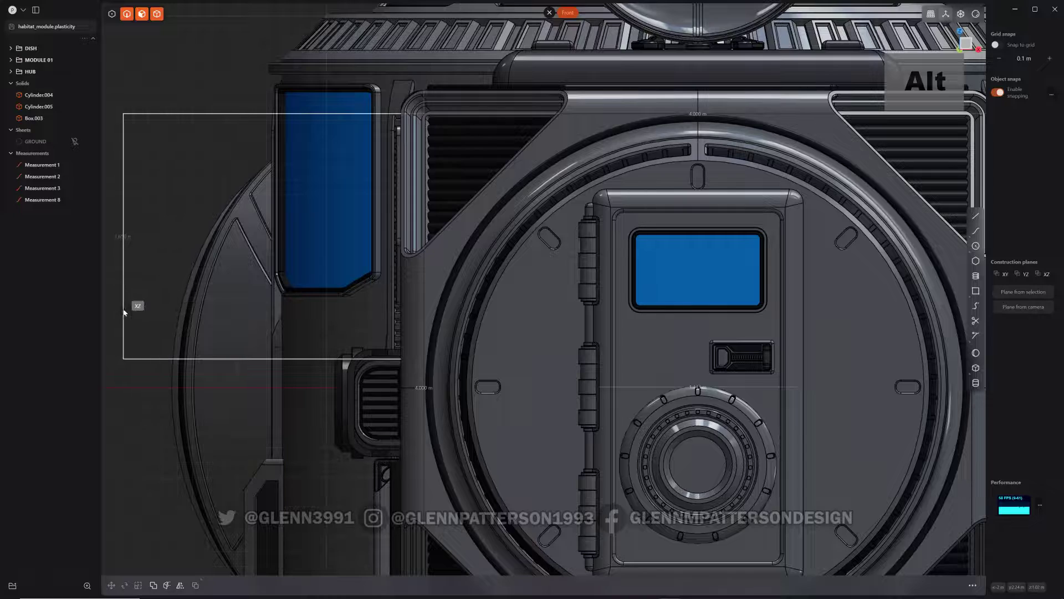
pyautogui.click(124, 312)
pyautogui.moveTo(272, 320); pyautogui.dragTo(480, 386, button='middle')
pyautogui.scroll(-3, 546, 404)
pyautogui.keyDown('shift'); pyautogui.scroll(5, 661, 416); pyautogui.keyUp('shift')
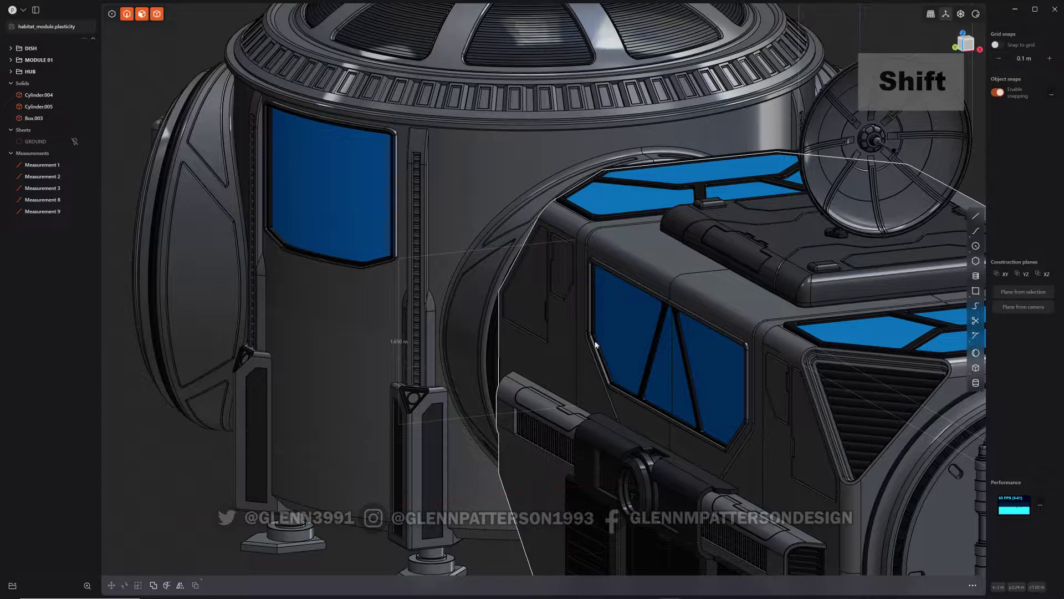
pyautogui.scroll(-2, 668, 353)
pyautogui.scroll(-5, 668, 353)
pyautogui.keyDown('shift'); pyautogui.moveTo(667, 360); pyautogui.dragTo(483, 286, button='middle'); pyautogui.keyUp('shift')
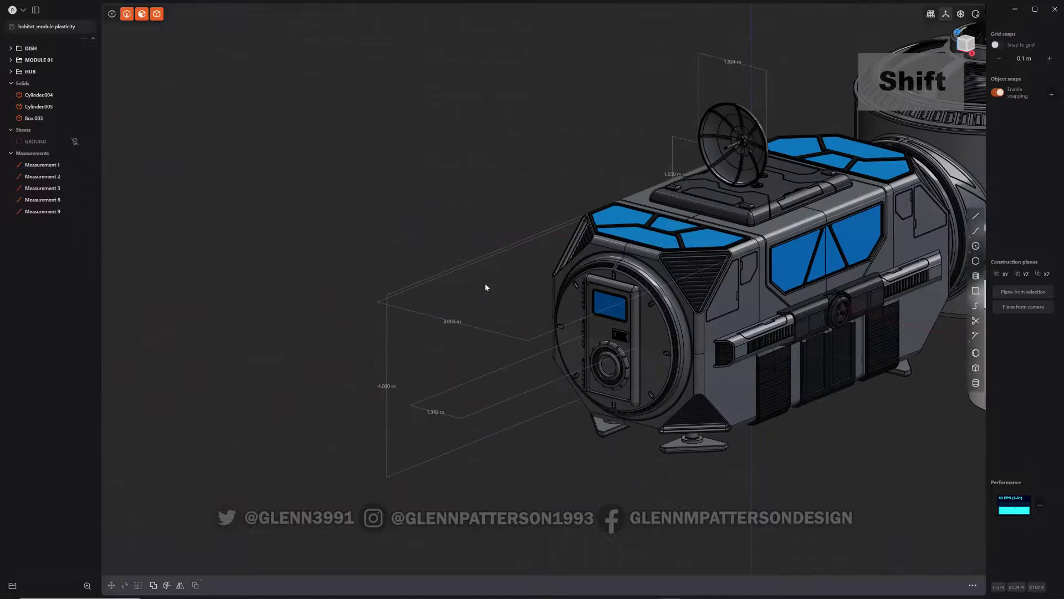
pyautogui.keyDown('shift'); pyautogui.moveTo(801, 286); pyautogui.dragTo(457, 283, button='middle'); pyautogui.keyUp('shift')
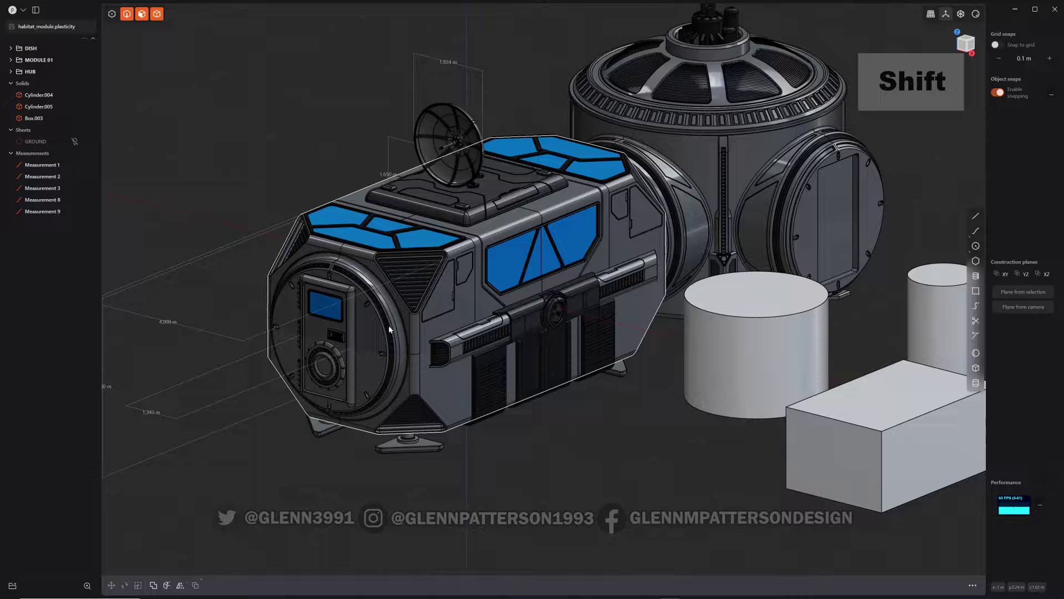
pyautogui.scroll(4, 429, 416)
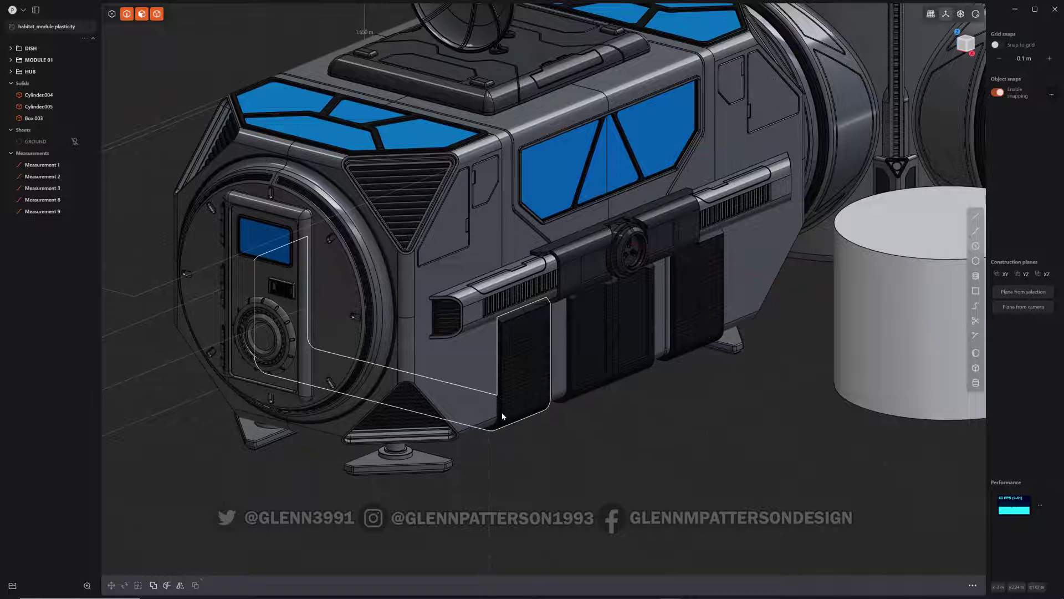
pyautogui.keyDown('shift'); pyautogui.moveTo(395, 355); pyautogui.dragTo(579, 319, button='middle'); pyautogui.keyUp('shift')
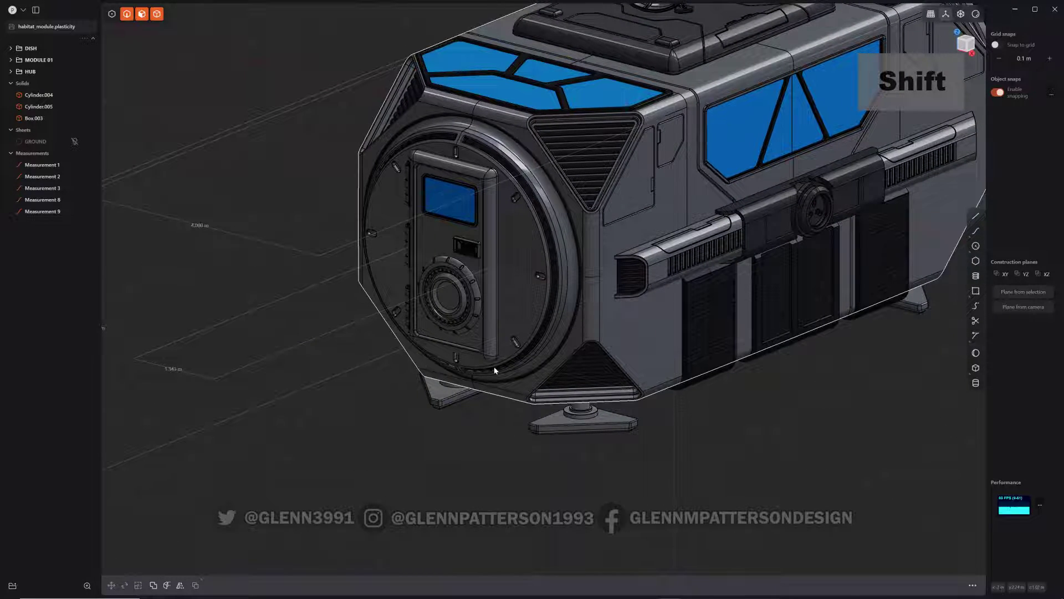
# Step: Start a rectangle measurement and place it under the module's feet from below
pyautogui.scroll(6, 452, 327)
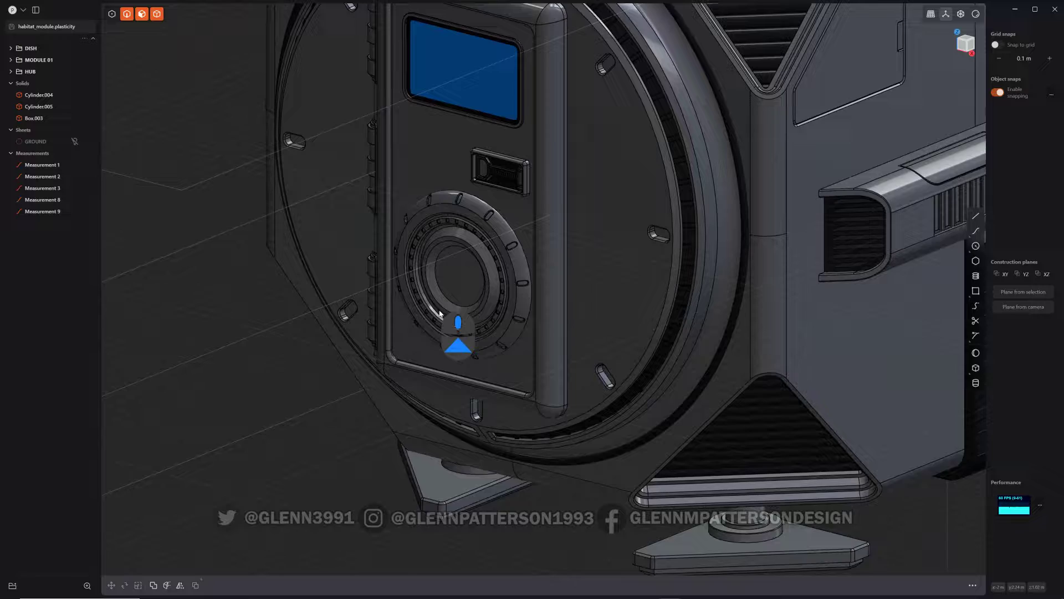
pyautogui.hotkey('ctrl', '=')
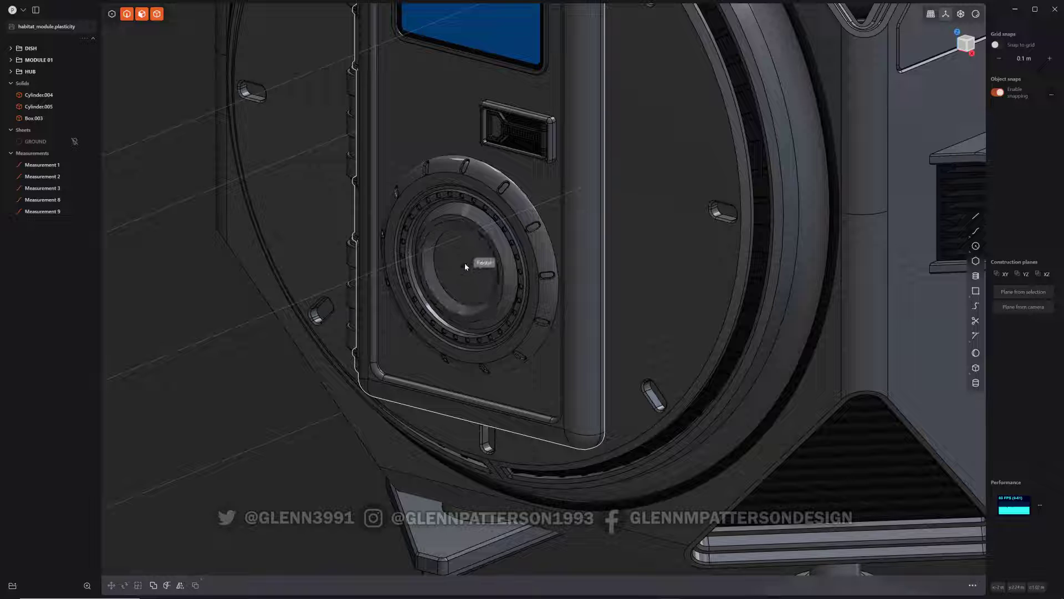
pyautogui.keyDown('shift'); pyautogui.moveTo(546, 462); pyautogui.dragTo(421, 264, button='middle'); pyautogui.keyUp('shift')
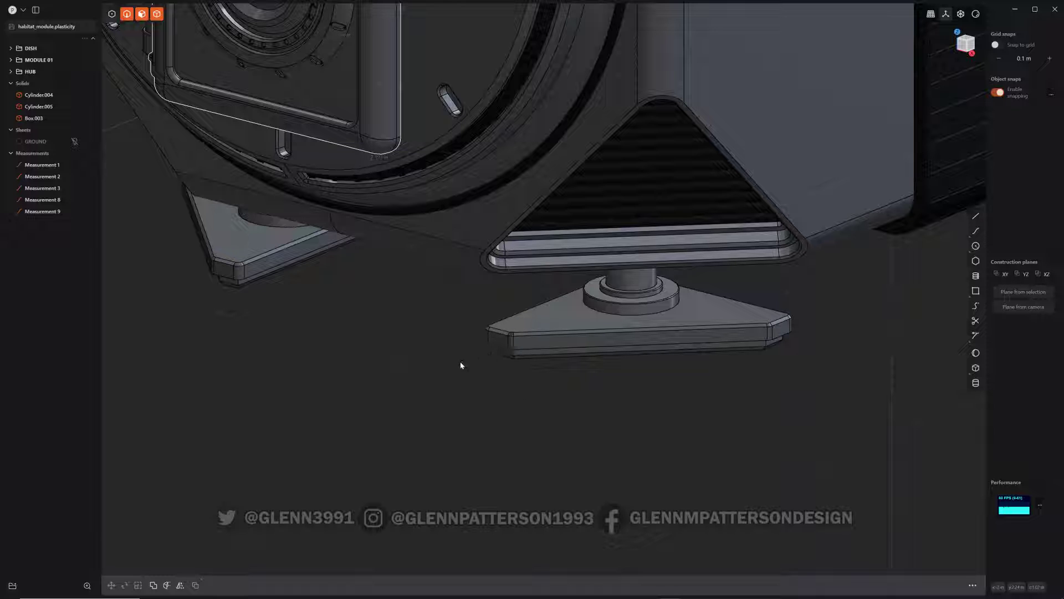
pyautogui.moveTo(430, 378); pyautogui.dragTo(344, 377, button='middle')
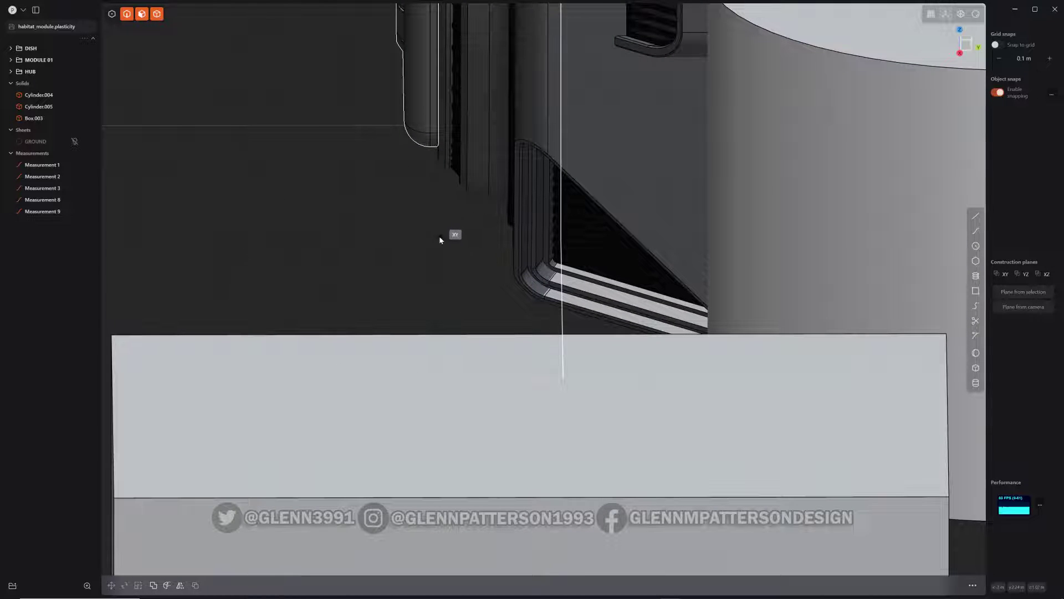
pyautogui.keyDown('alt'); pyautogui.moveTo(439, 239); pyautogui.dragTo(439, 232, button='middle'); pyautogui.keyUp('alt')
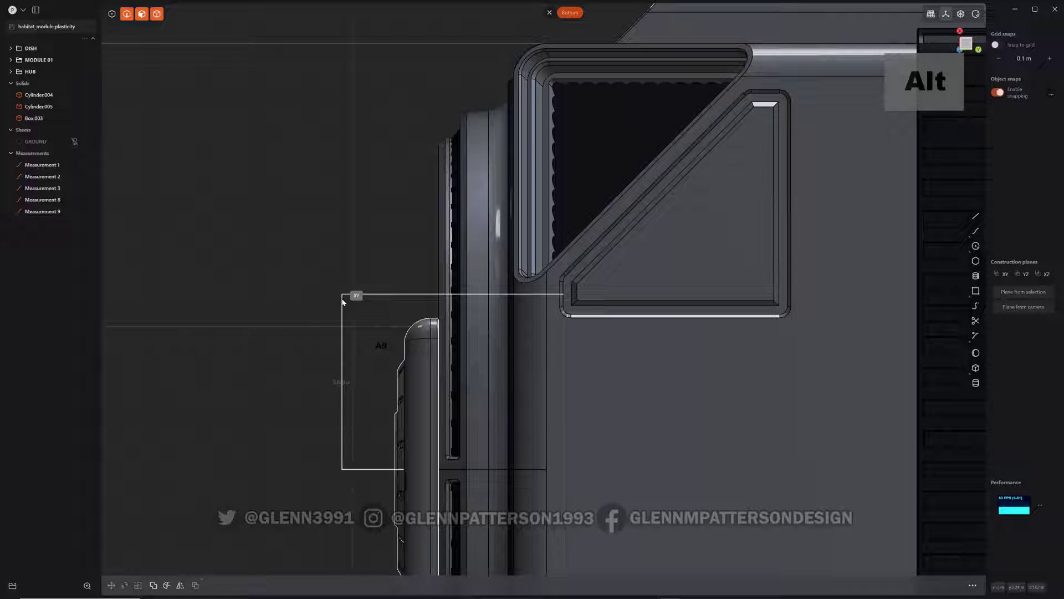
pyautogui.click(149, 291)
# Step: Orbit and pan back to a perspective view of the whole module
pyautogui.moveTo(243, 427); pyautogui.dragTo(455, 388, button='middle')
pyautogui.scroll(-5, 471, 385)
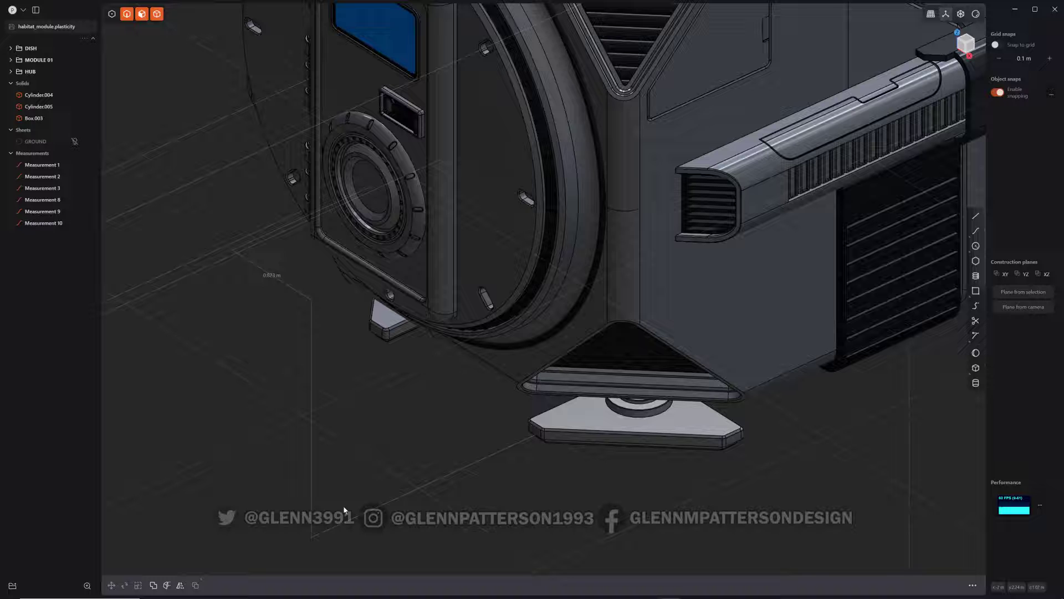
pyautogui.keyDown('shift'); pyautogui.moveTo(331, 426); pyautogui.dragTo(663, 359, button='middle'); pyautogui.keyUp('shift')
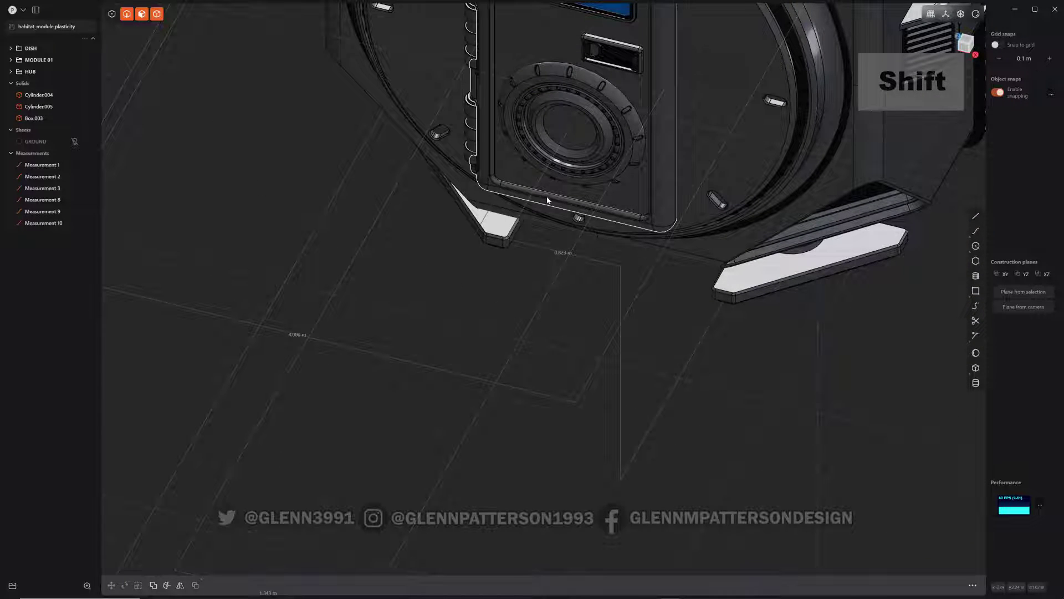
pyautogui.moveTo(684, 340); pyautogui.dragTo(600, 229, button='middle')
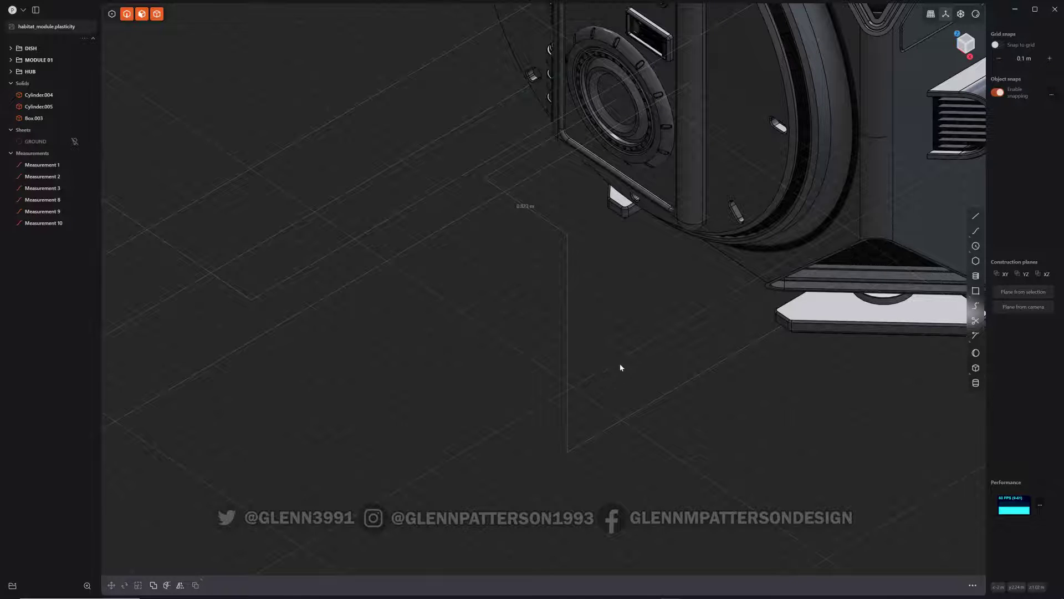
pyautogui.scroll(-3, 586, 344)
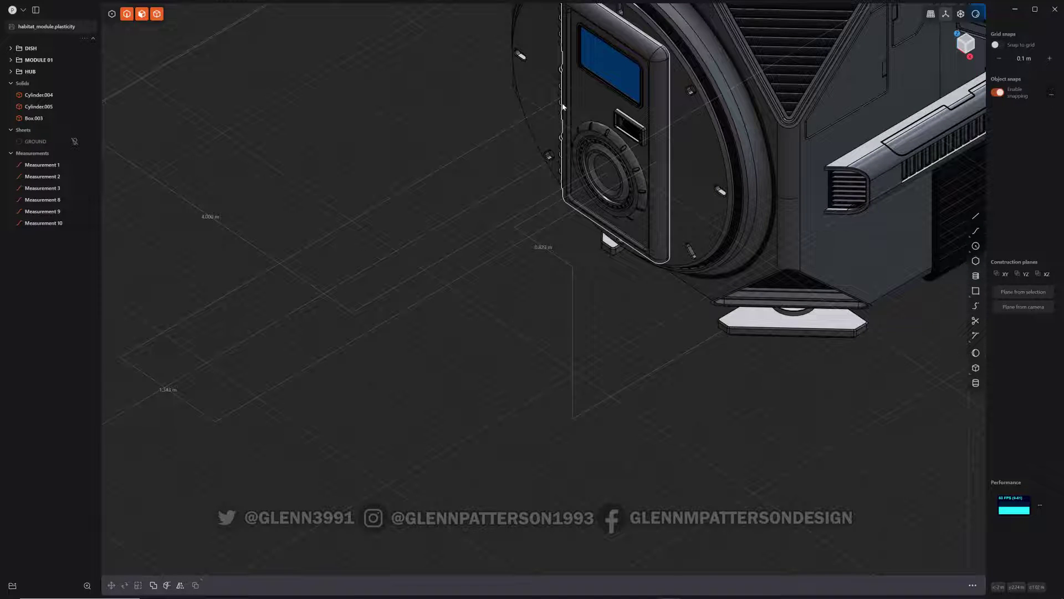
pyautogui.scroll(-2, 690, 164)
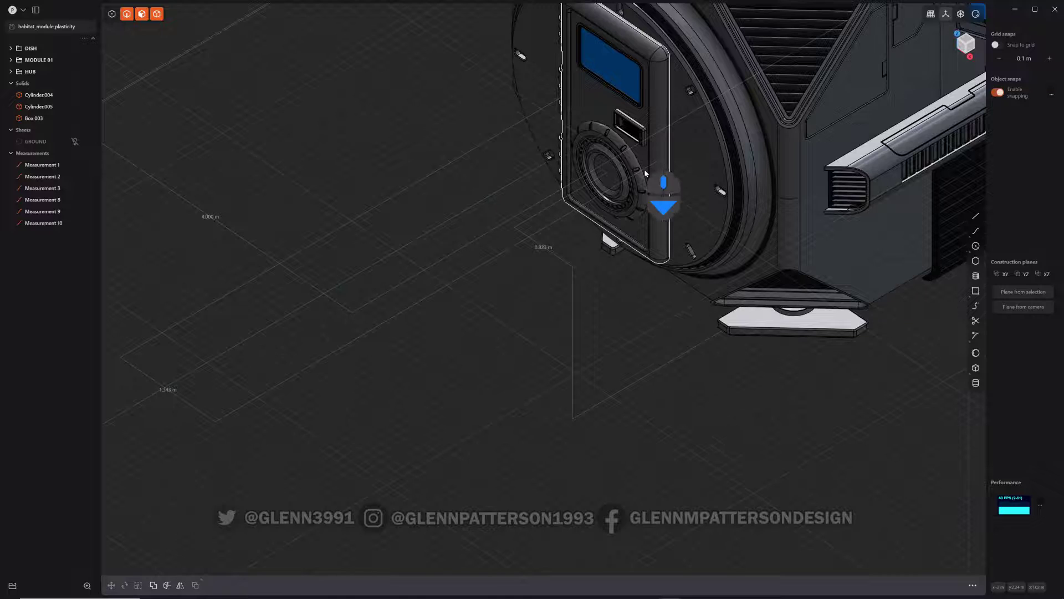
pyautogui.keyDown('shift'); pyautogui.moveTo(691, 165); pyautogui.dragTo(686, 225, button='middle'); pyautogui.keyUp('shift')
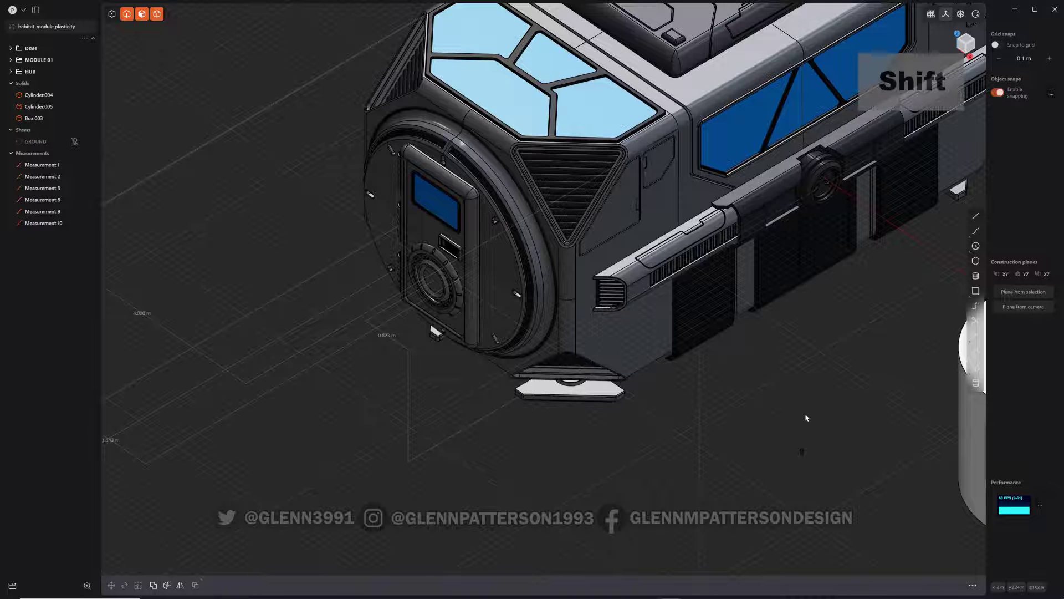
pyautogui.keyDown('shift'); pyautogui.moveTo(803, 418); pyautogui.dragTo(319, 336, button='middle'); pyautogui.keyUp('shift')
pyautogui.keyDown('shift'); pyautogui.scroll(-5, 340, 389); pyautogui.keyUp('shift')
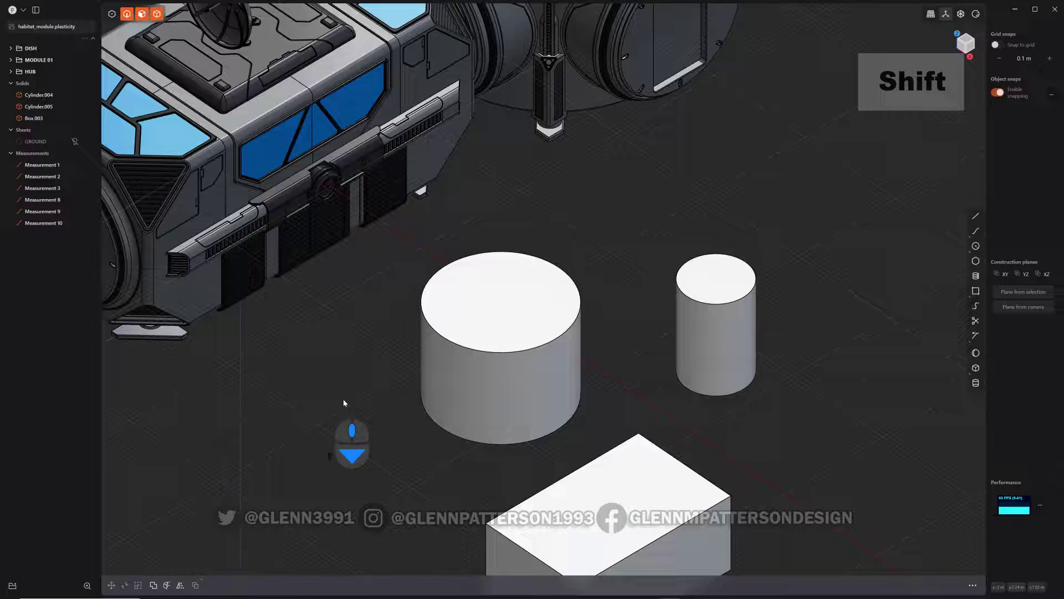
pyautogui.moveTo(336, 422); pyautogui.dragTo(309, 388, button='middle')
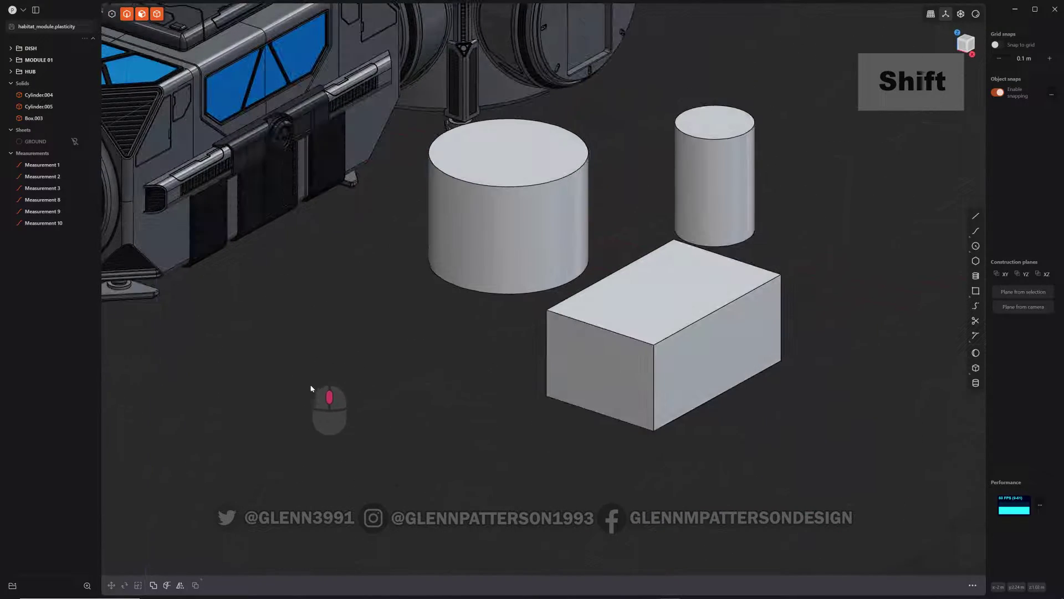
pyautogui.scroll(3, 417, 300)
pyautogui.keyDown('shift'); pyautogui.moveTo(417, 300); pyautogui.dragTo(340, 453, button='middle'); pyautogui.keyUp('shift')
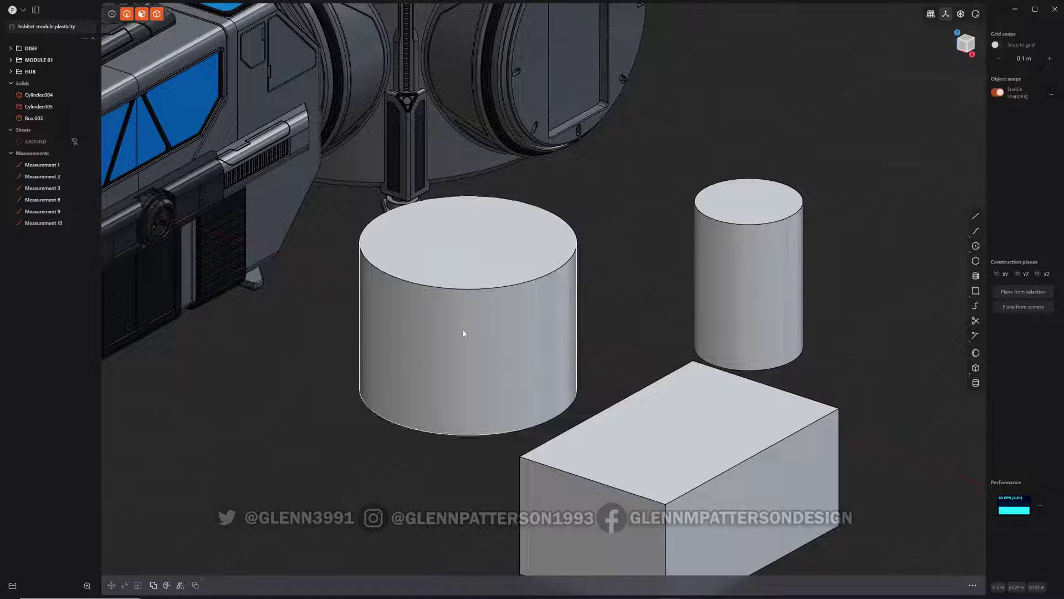
pyautogui.click(417, 362)
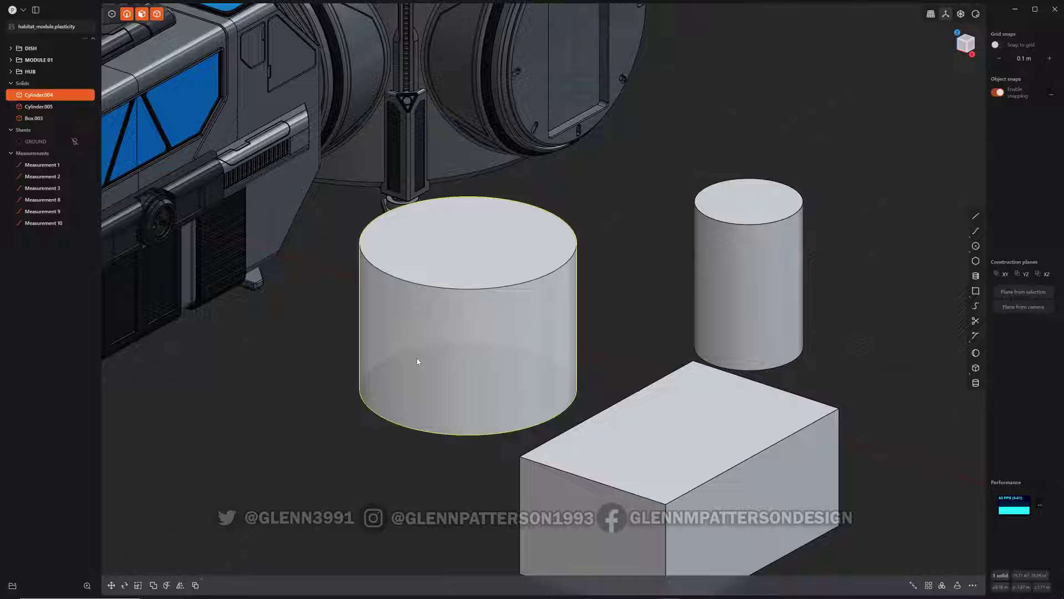
pyautogui.click(418, 362)
pyautogui.press('o')
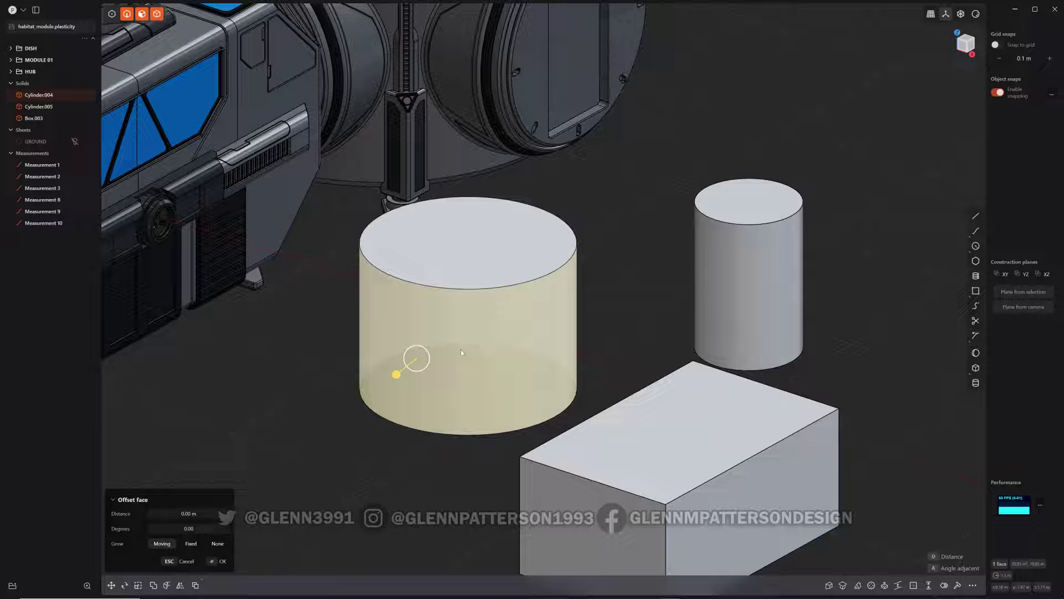
# Step: Reselect the large cylinder's side face and offset it by exactly .5
pyautogui.click(435, 467)
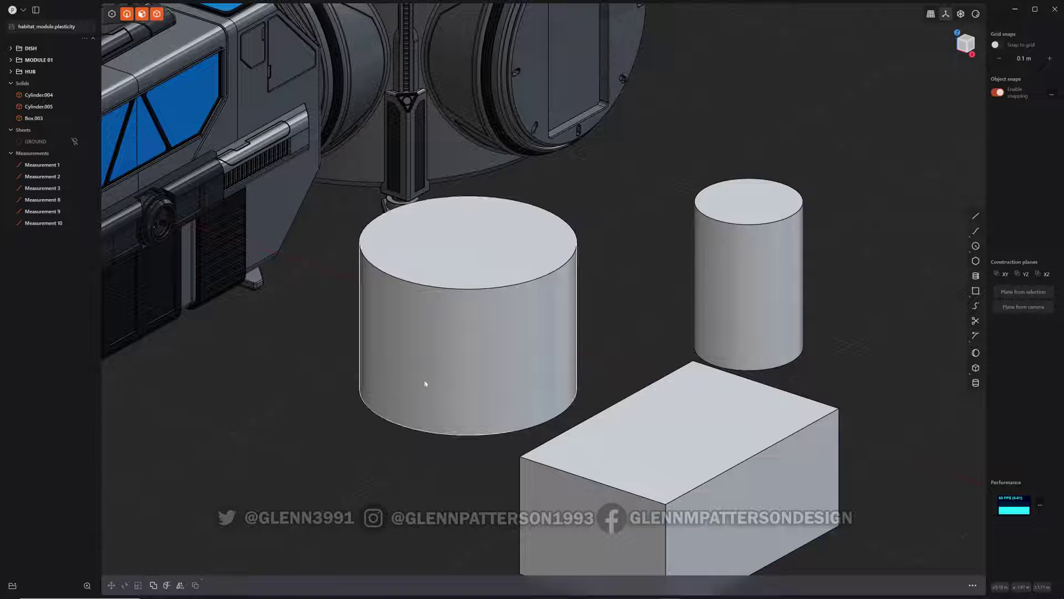
pyautogui.click(434, 356)
pyautogui.press('o')
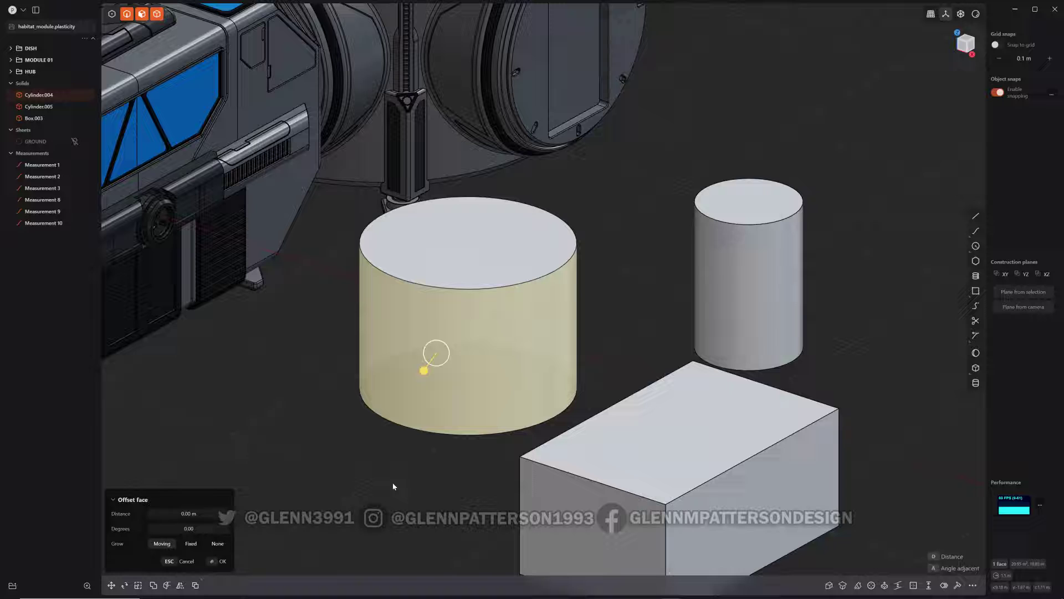
pyautogui.press('=')
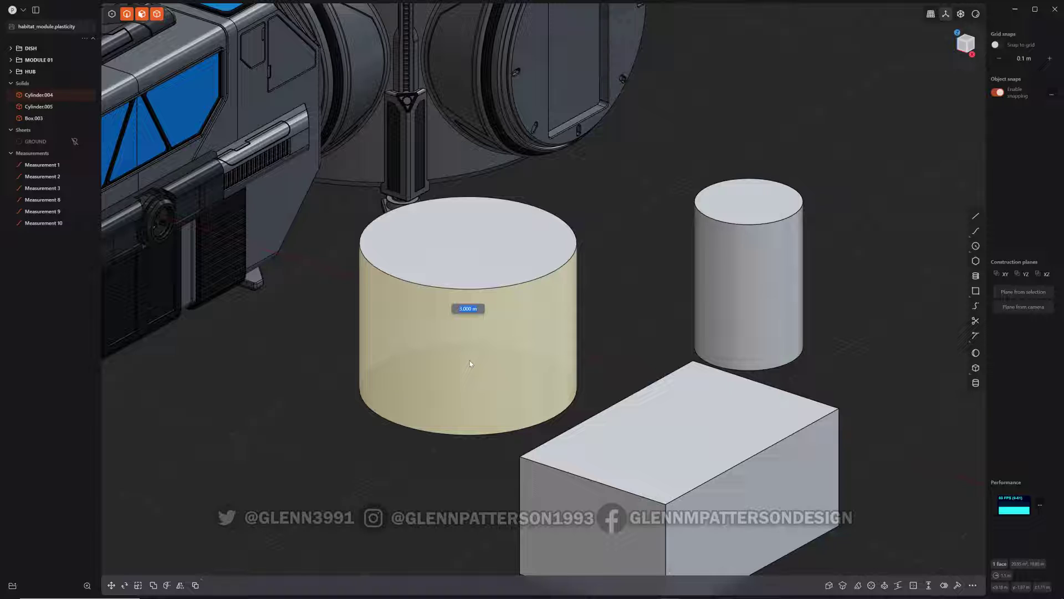
pyautogui.write('.5')
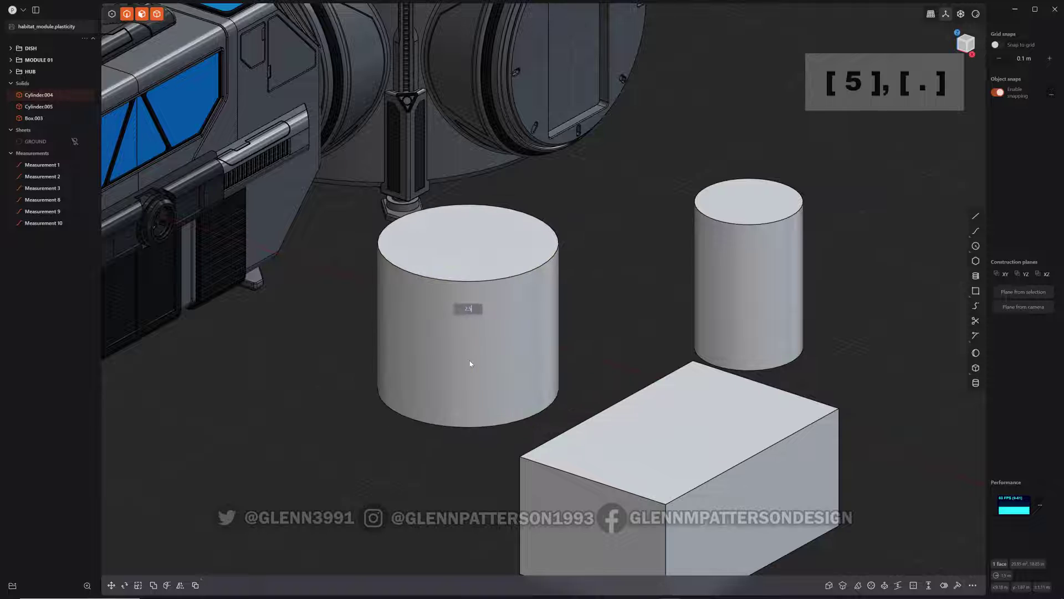
pyautogui.press('Return')
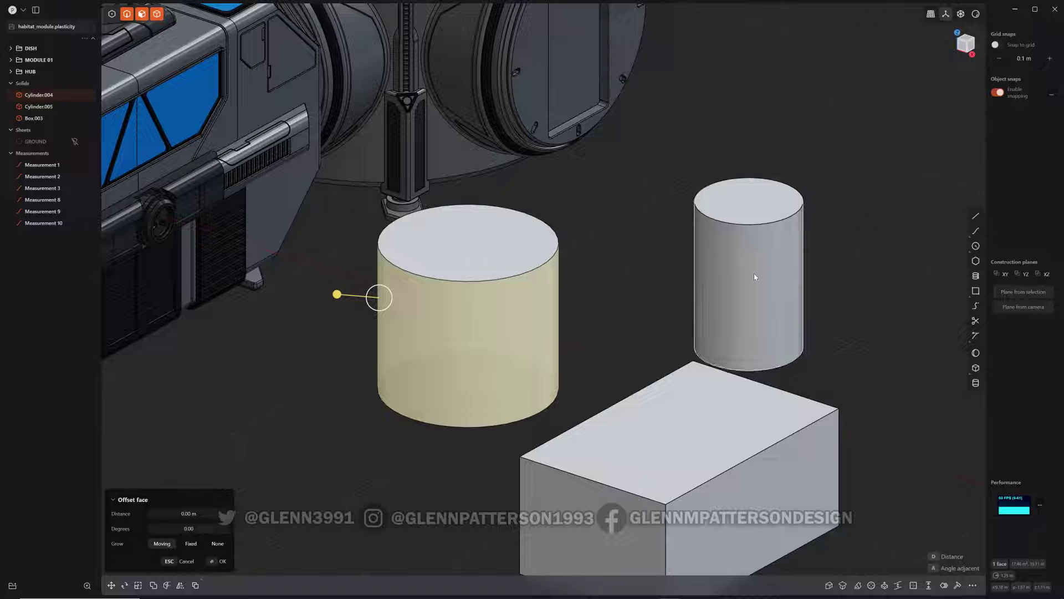
# Step: Add the smaller cylinder's side face and offset both side faces together to 3
pyautogui.press('shift')
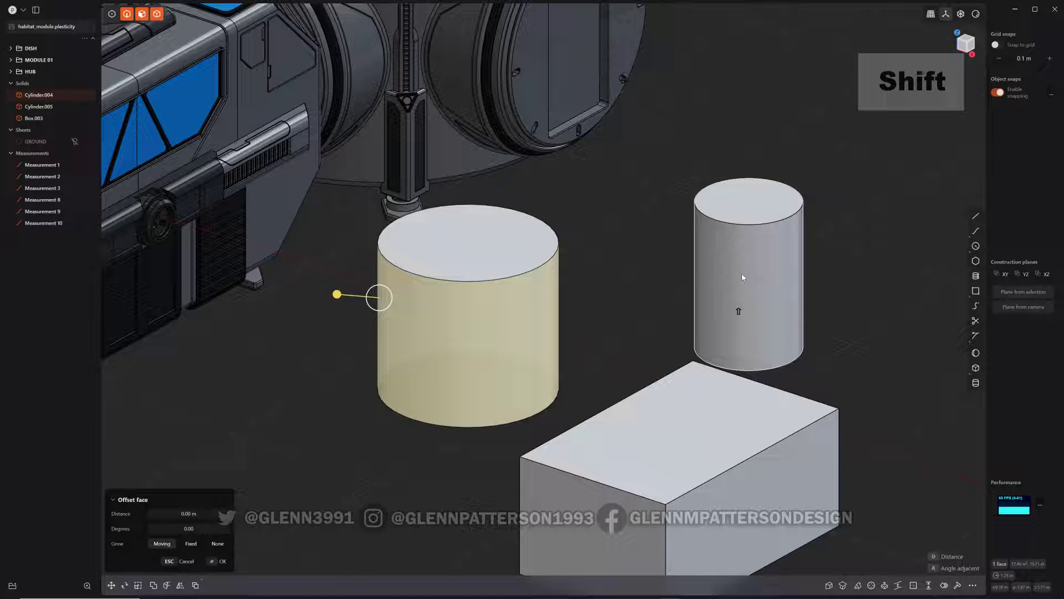
pyautogui.keyDown('shift'); pyautogui.click(744, 276); pyautogui.keyUp('shift')
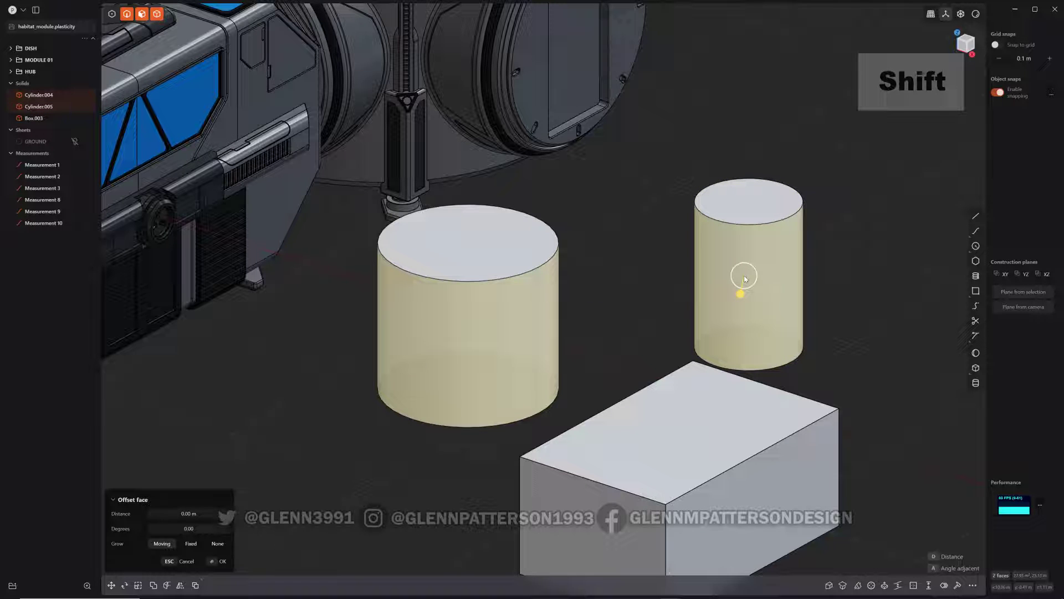
pyautogui.press('=')
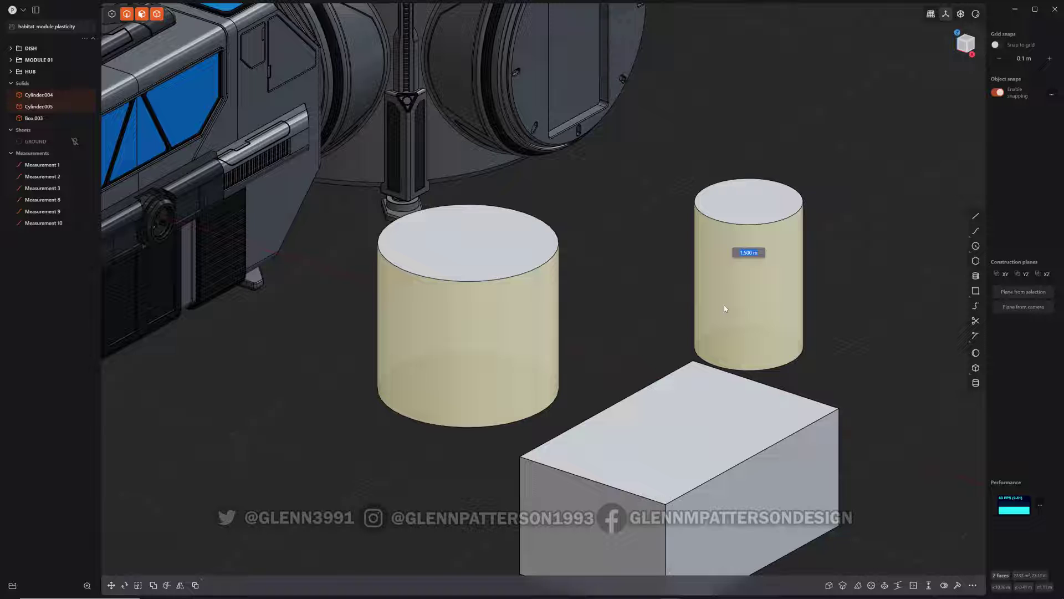
pyautogui.write('3')
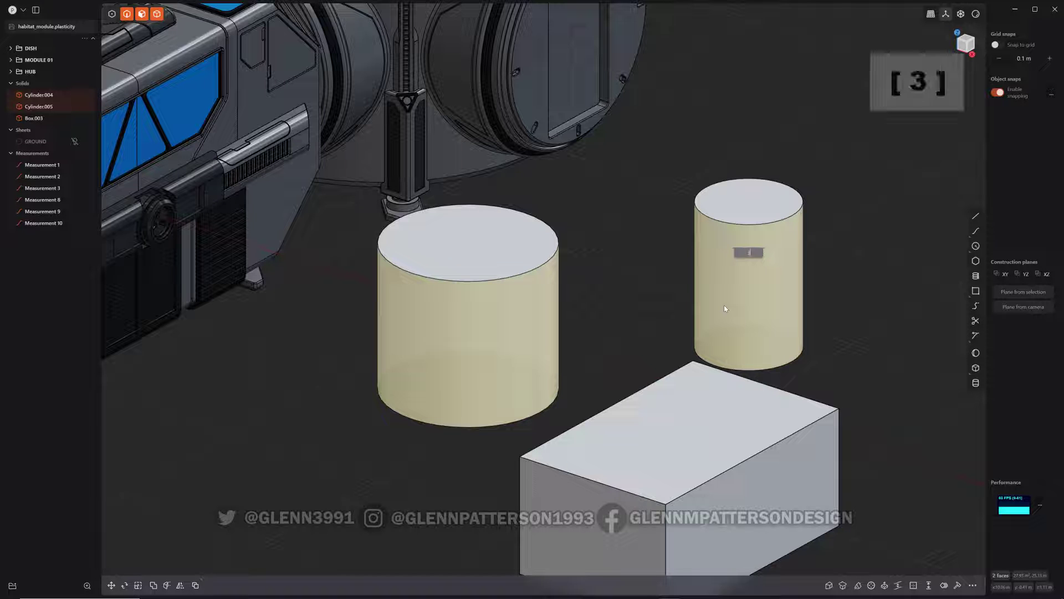
pyautogui.press('Return')
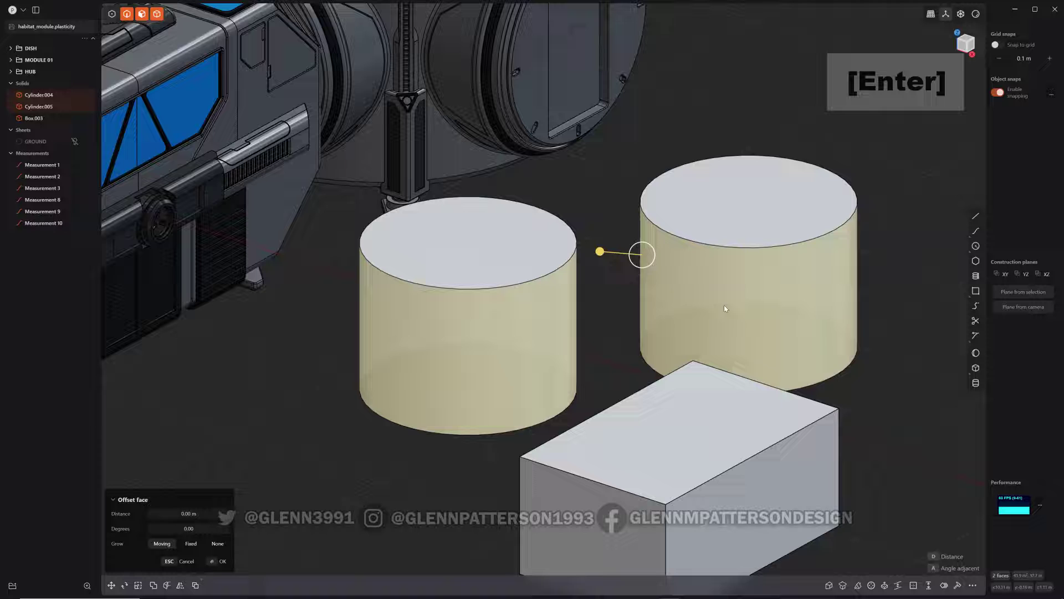
pyautogui.click(906, 376)
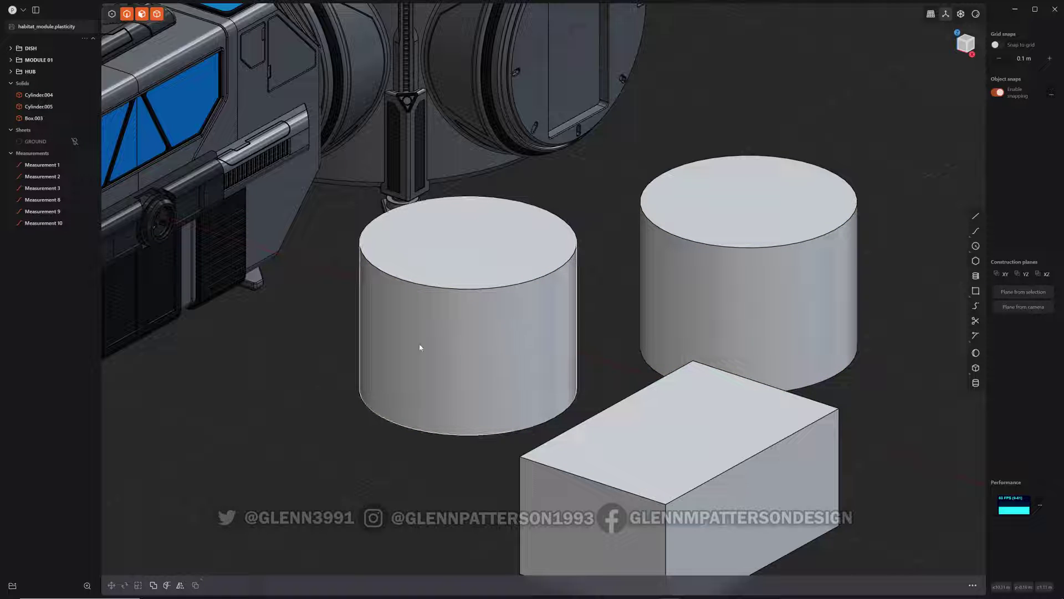
pyautogui.click(740, 289)
# Step: Drag-offset the right cylinder's side face, shrinking it into a thin column
pyautogui.press('o')
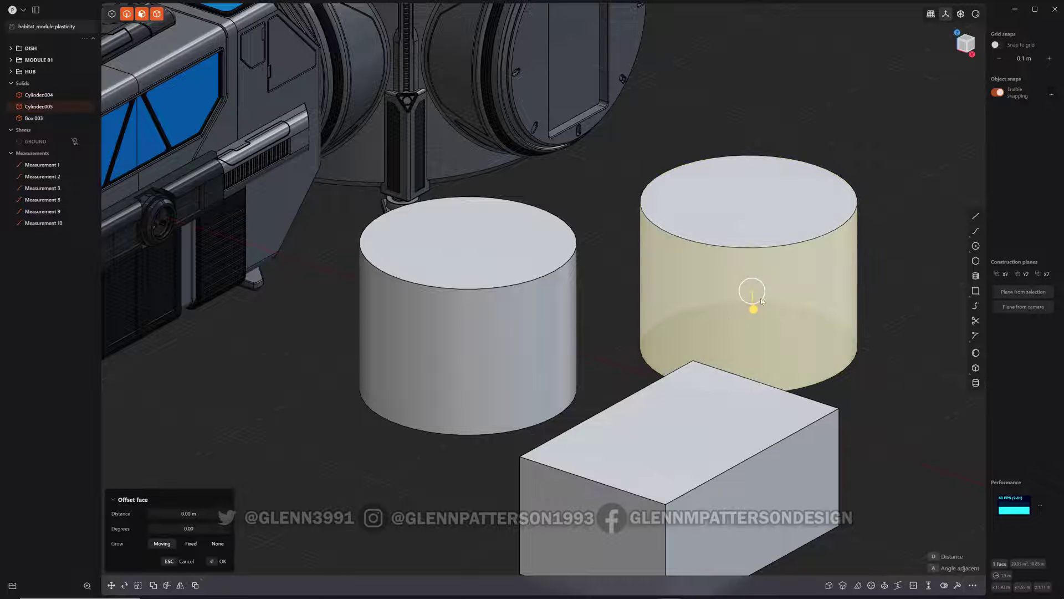
pyautogui.moveTo(757, 317)
pyautogui.mouseDown()
pyautogui.moveTo(767, 332)
pyautogui.moveTo(753, 308)
pyautogui.mouseUp()
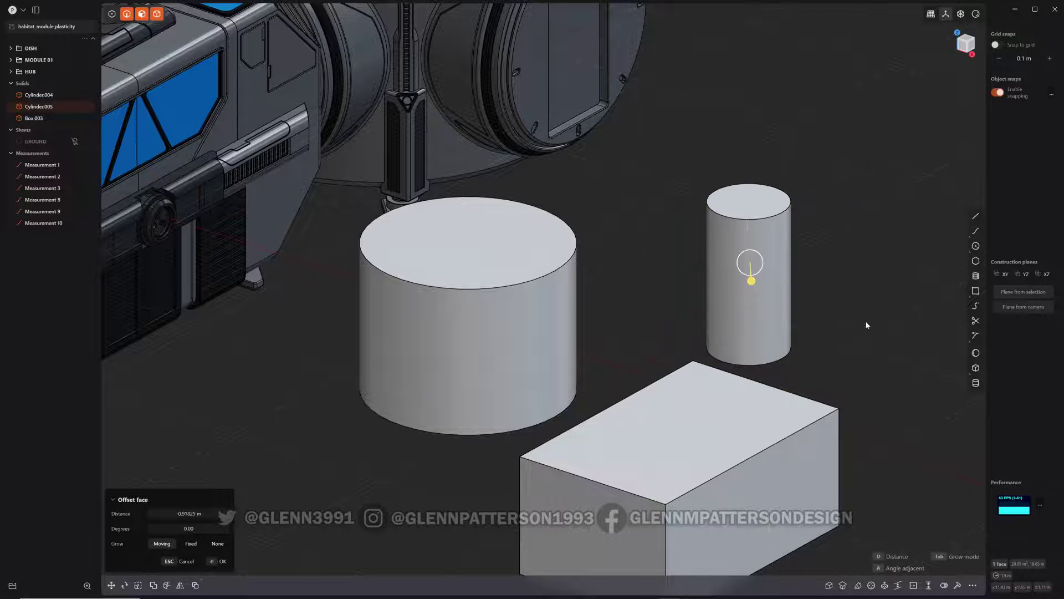
pyautogui.press('Return')
pyautogui.press('o')
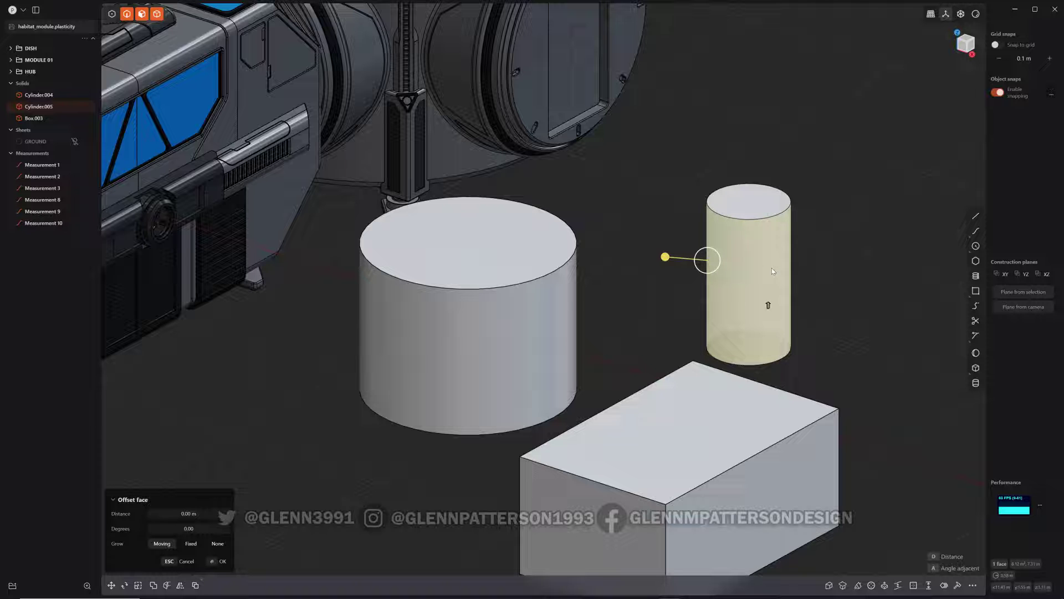
# Step: Set both cylinders' side faces to an exact 3.000 m width
pyautogui.keyDown('shift'); pyautogui.click(409, 327); pyautogui.keyUp('shift')
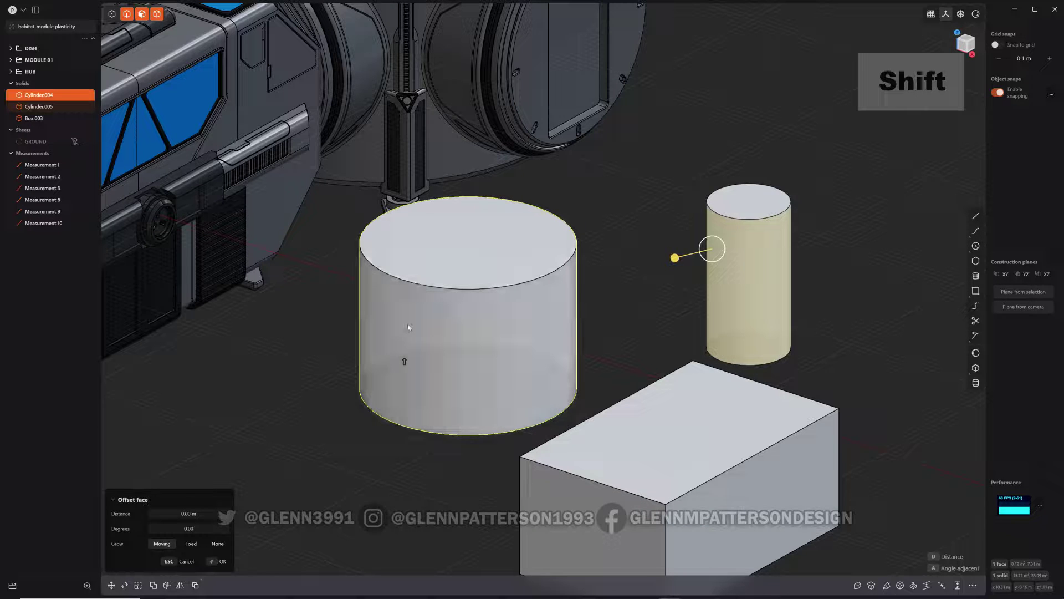
pyautogui.keyDown('shift'); pyautogui.click(408, 327); pyautogui.keyUp('shift')
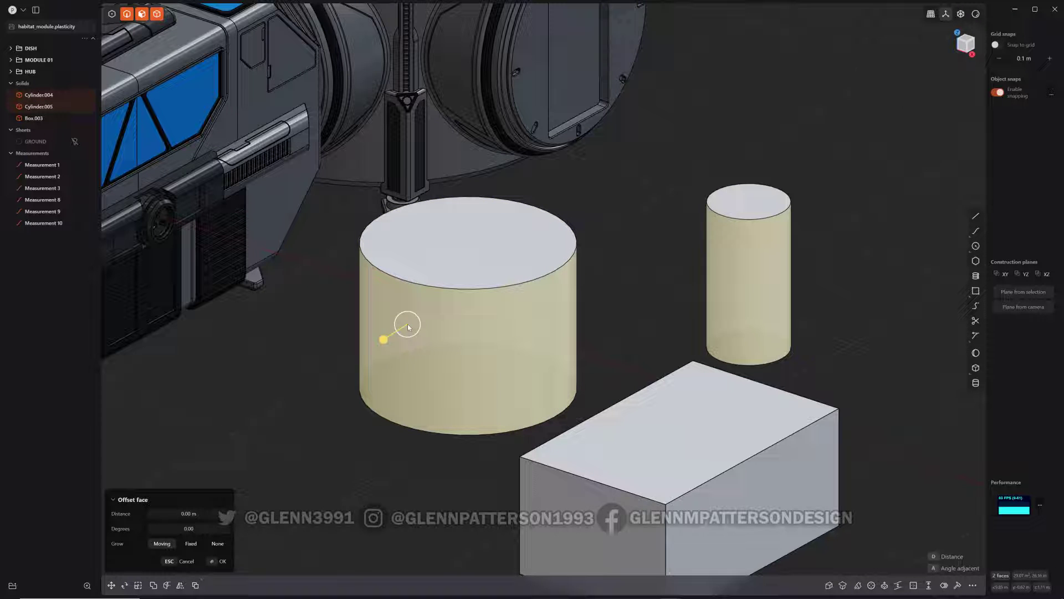
pyautogui.press('=')
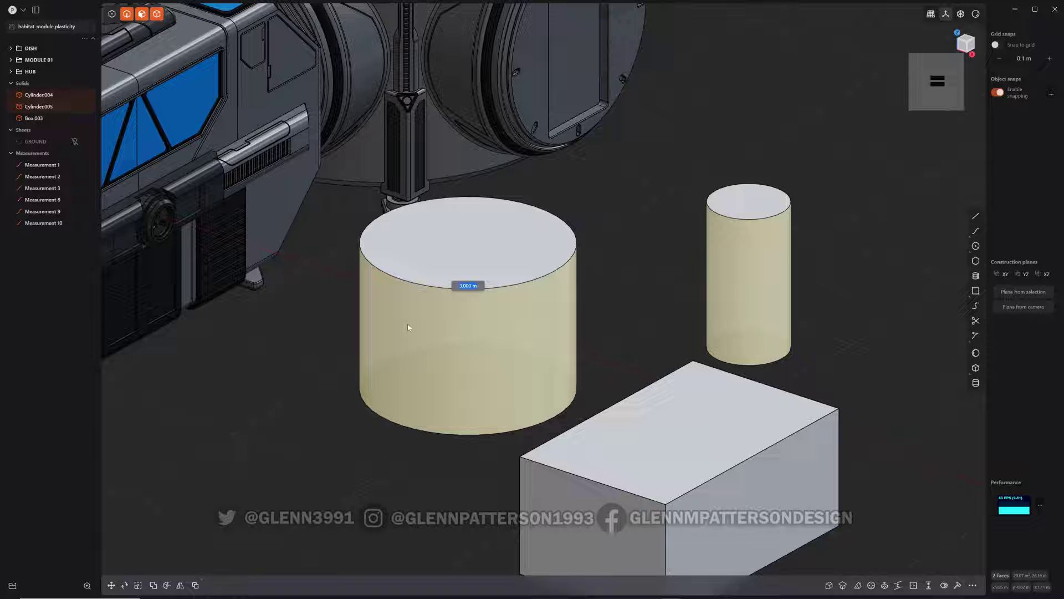
pyautogui.press('Return')
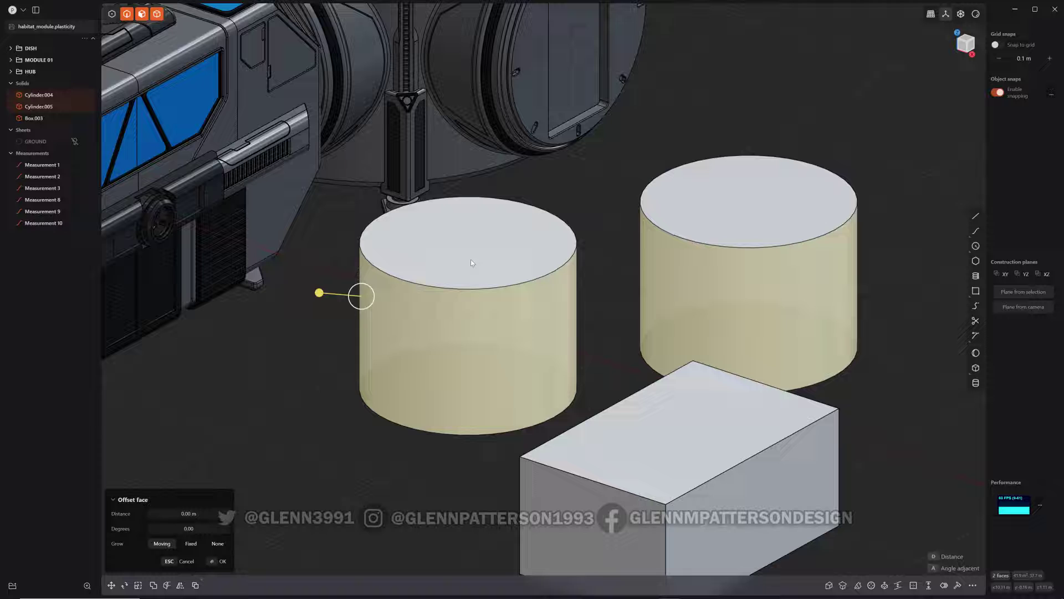
pyautogui.click(486, 344)
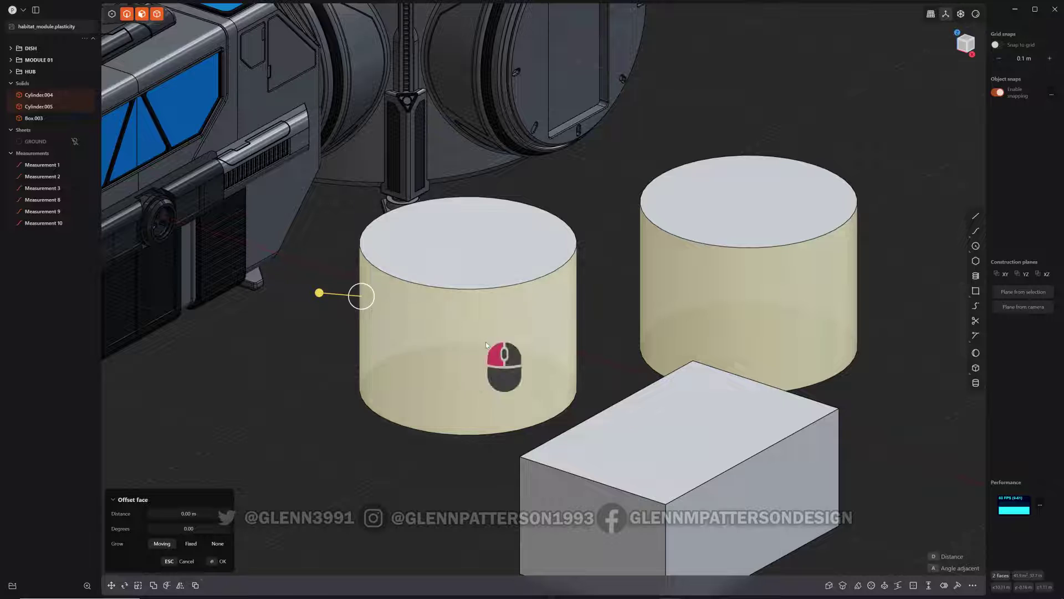
pyautogui.click(487, 253)
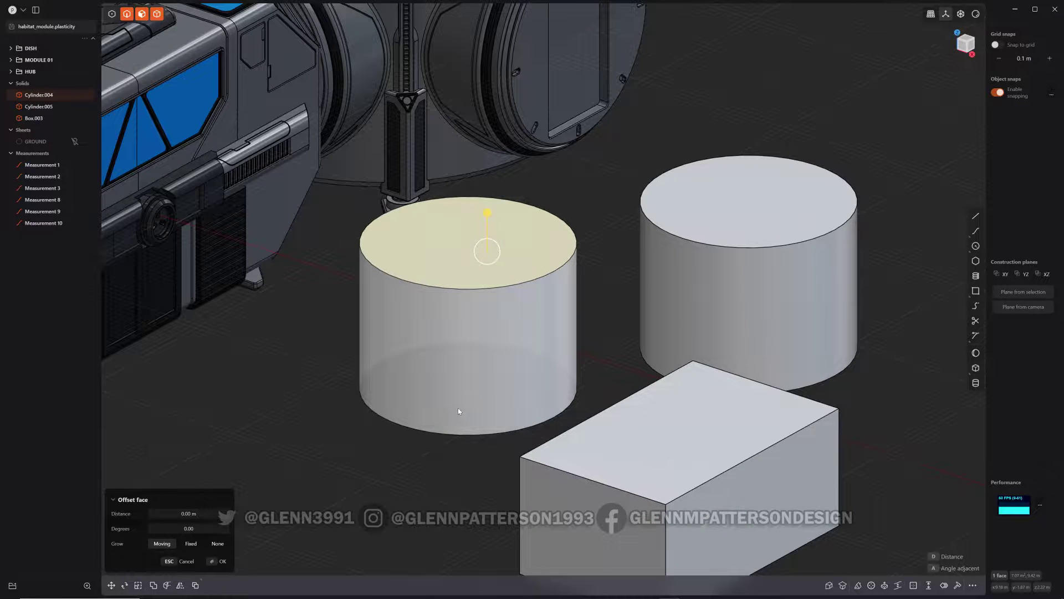
# Step: Raise the left cylinder's top face by exactly 5 m
pyautogui.moveTo(458, 408); pyautogui.dragTo(461, 453, button='middle')
pyautogui.moveTo(455, 398); pyautogui.dragTo(458, 468, button='middle')
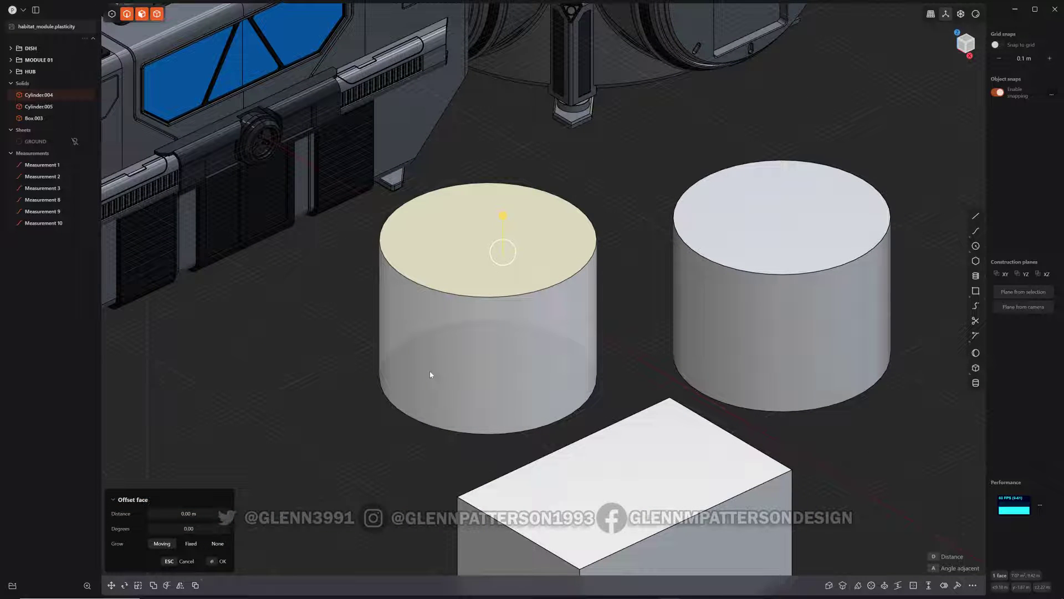
pyautogui.press('=')
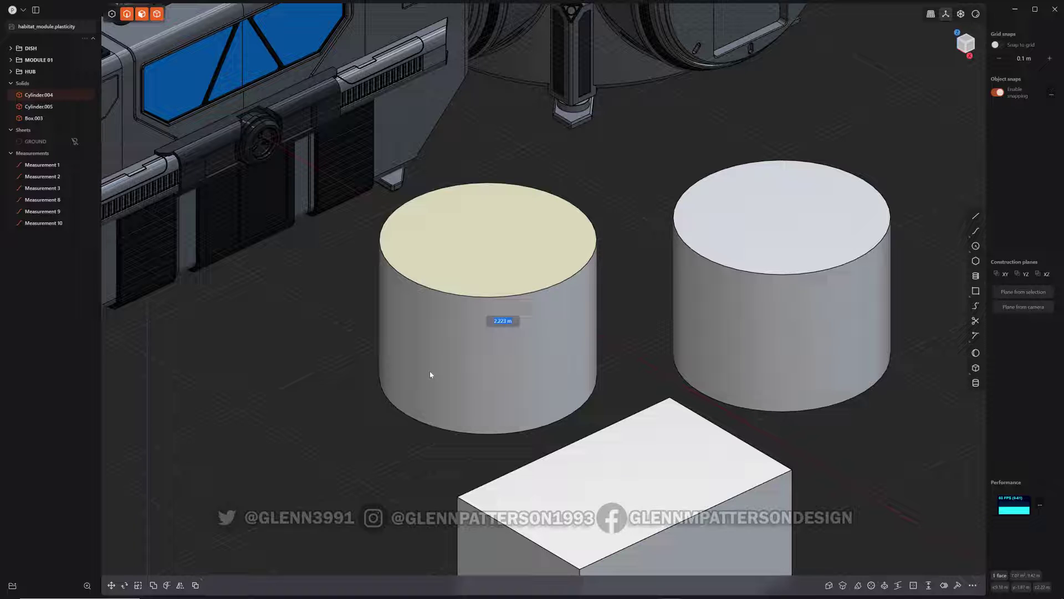
pyautogui.write('5')
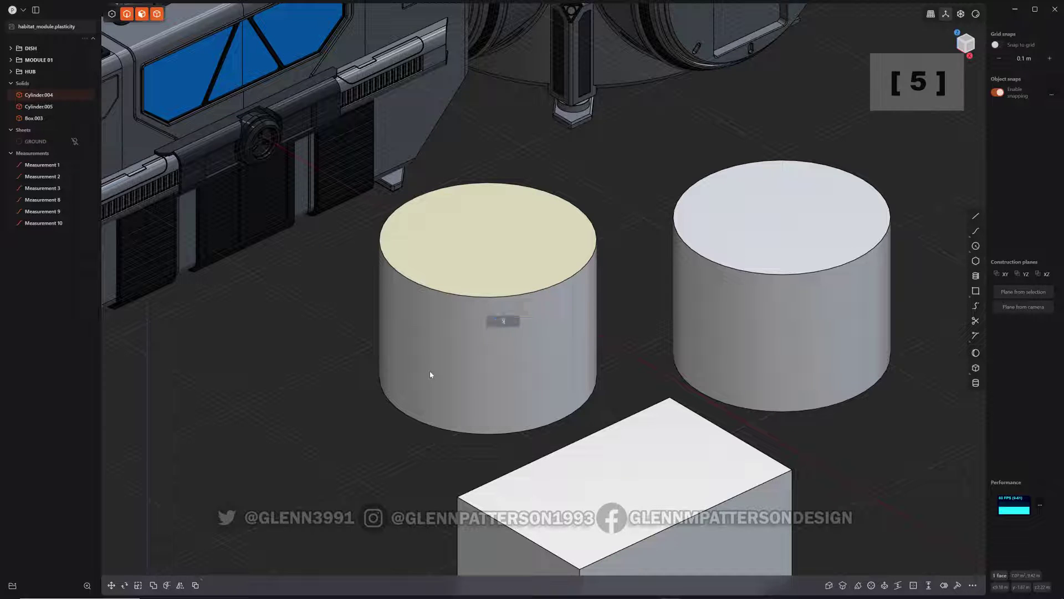
pyautogui.press('Return')
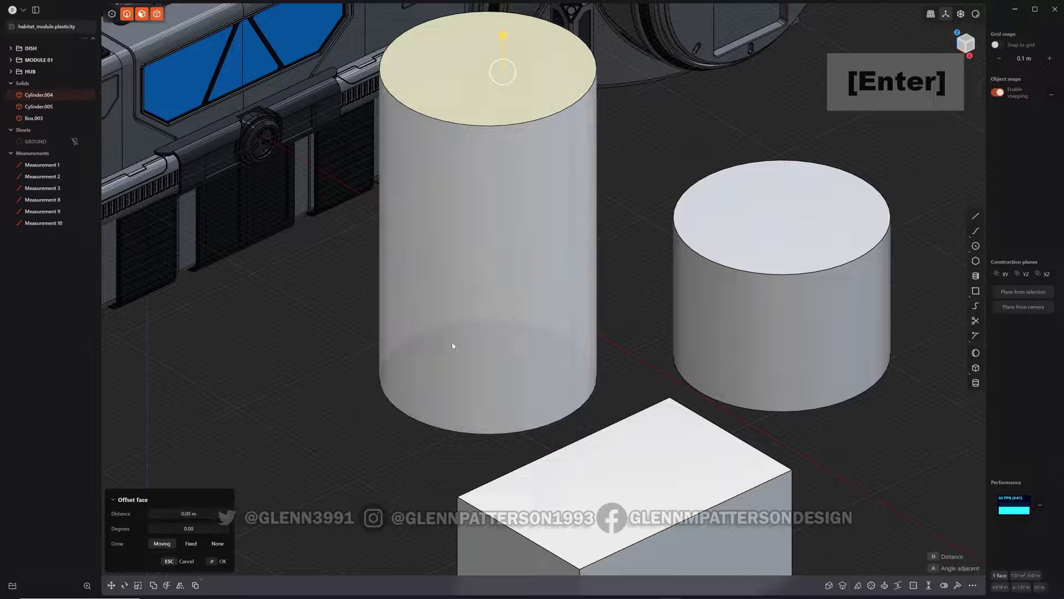
pyautogui.keyDown('shift'); pyautogui.moveTo(523, 344); pyautogui.dragTo(593, 315, button='middle'); pyautogui.keyUp('shift')
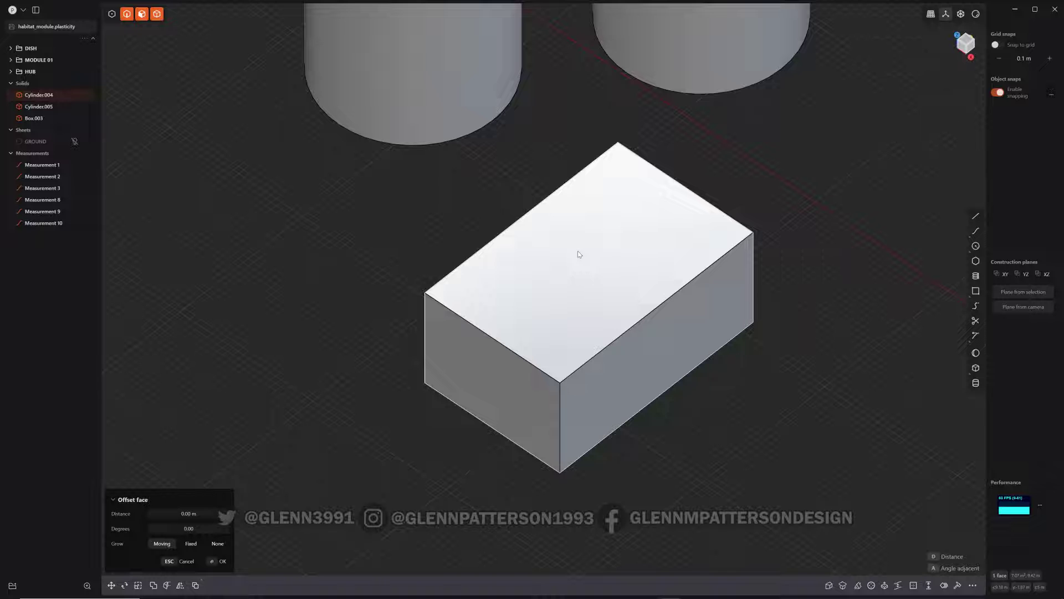
# Step: Offset the box's front-left face to make the box 4 m long
pyautogui.click(603, 247)
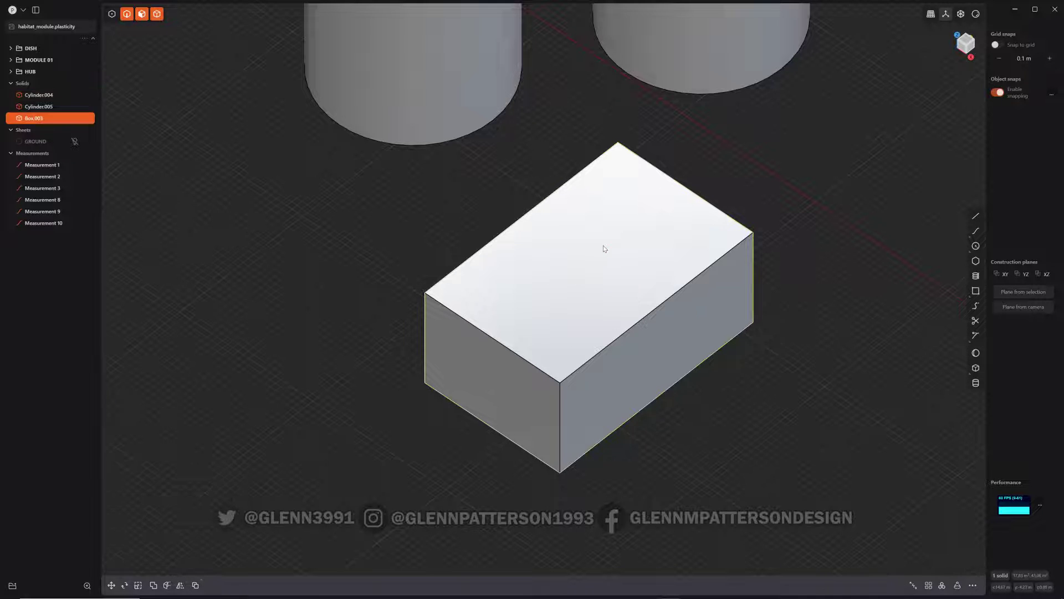
pyautogui.click(493, 393)
pyautogui.press('o')
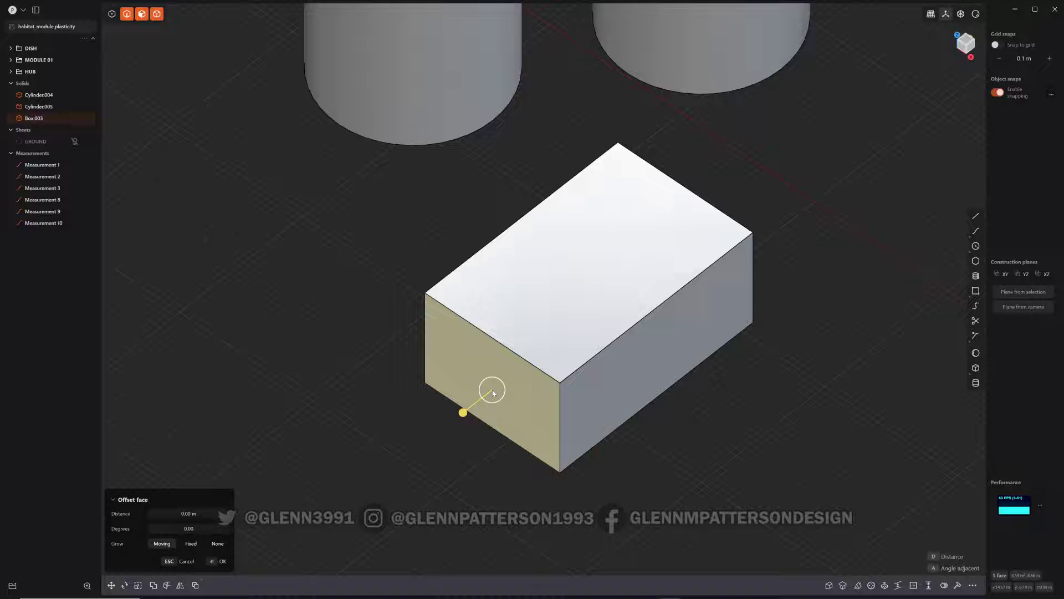
pyautogui.press('Escape')
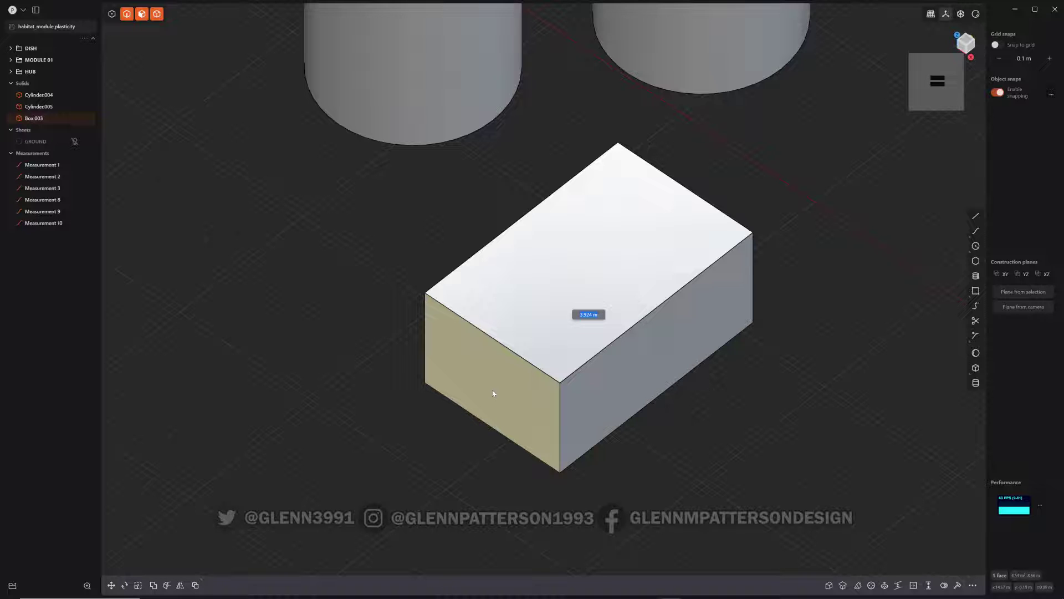
pyautogui.write('4')
pyautogui.press('Return')
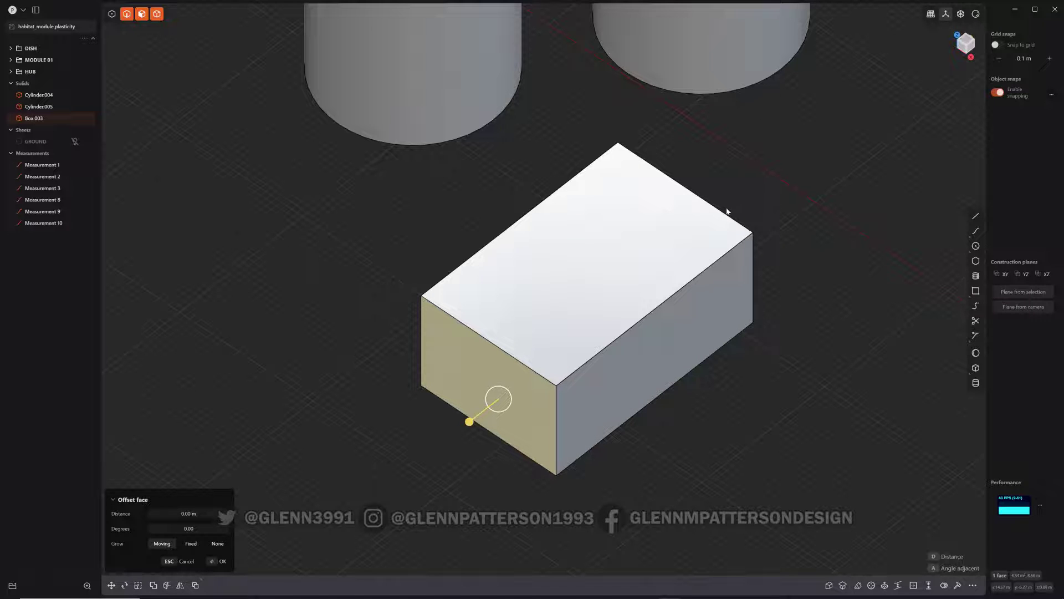
# Step: Set the box's width to 4 m from its right side face
pyautogui.click(675, 342)
pyautogui.press('Return')
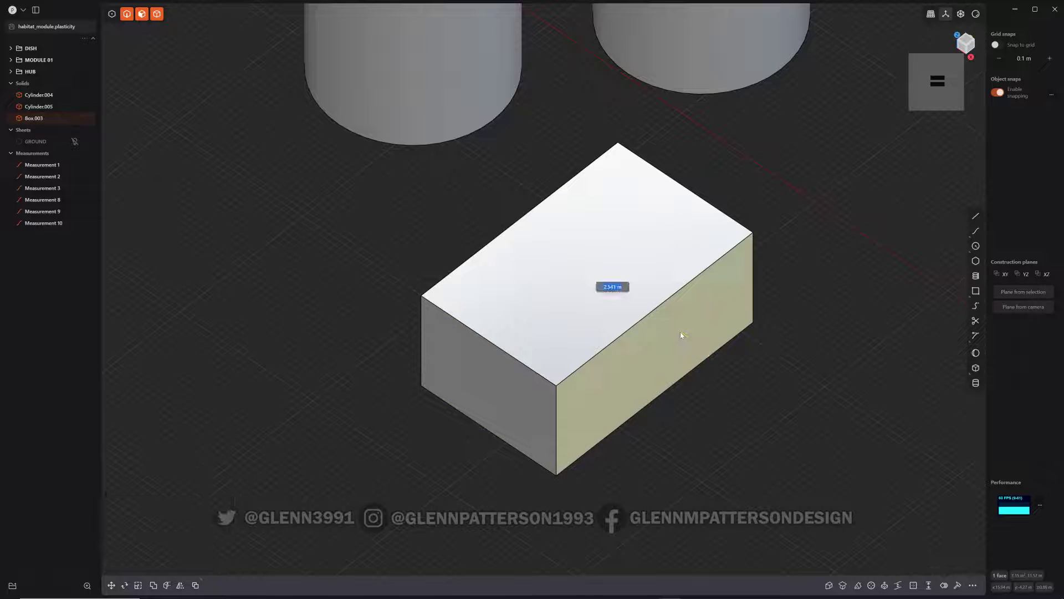
pyautogui.write('4')
pyautogui.press('Return')
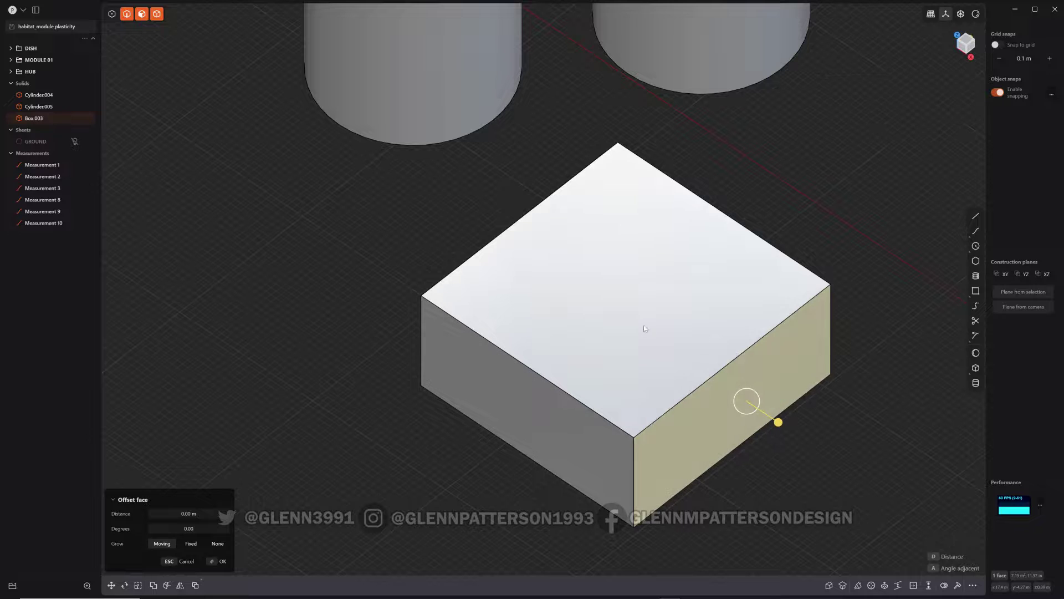
# Step: Raise the box's top face to a 4 m height
pyautogui.click(647, 309)
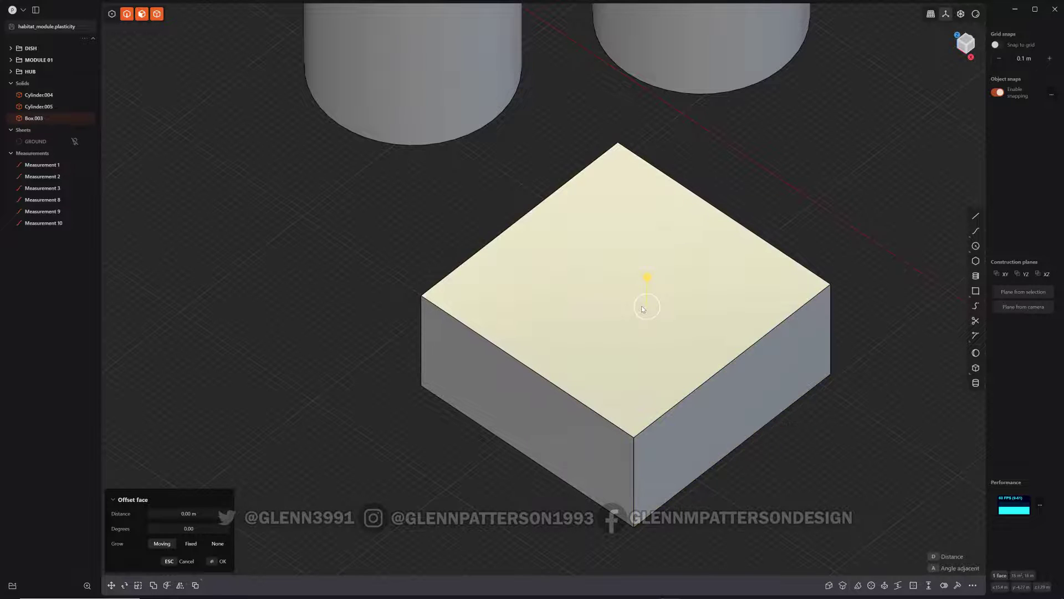
pyautogui.press('=')
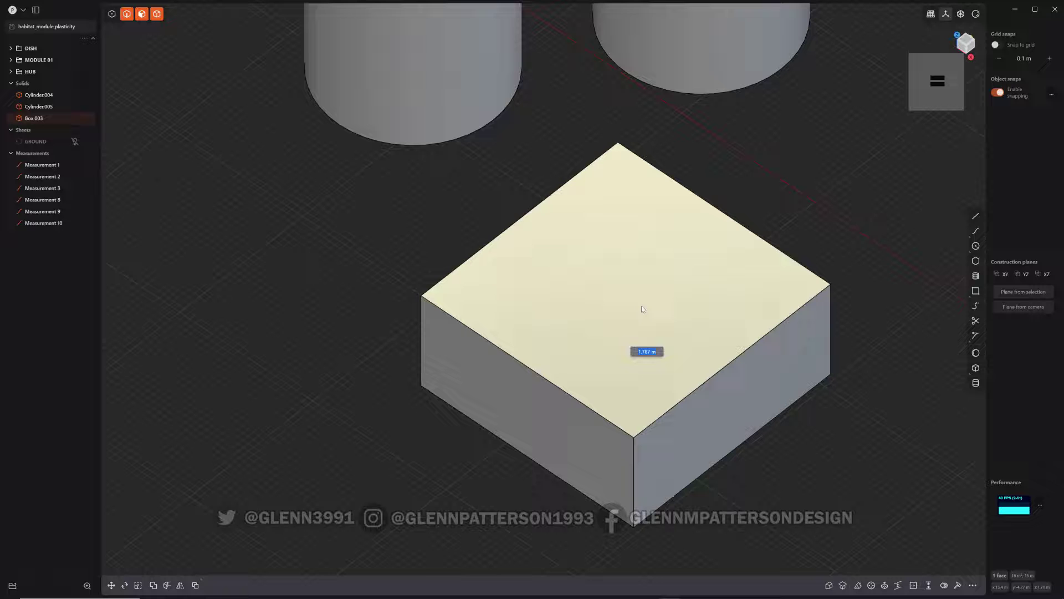
pyautogui.write('4')
pyautogui.press('Return')
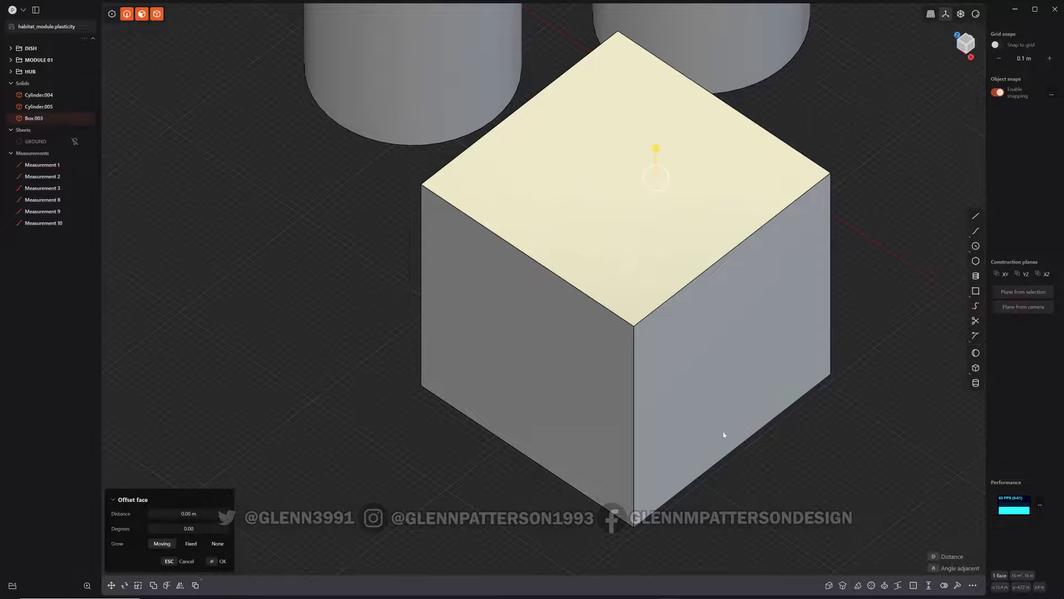
pyautogui.moveTo(636, 388); pyautogui.dragTo(673, 294, button='middle')
# Step: Cut a cylinder hole down through the cube from a centre on its top face
pyautogui.click(975, 383)
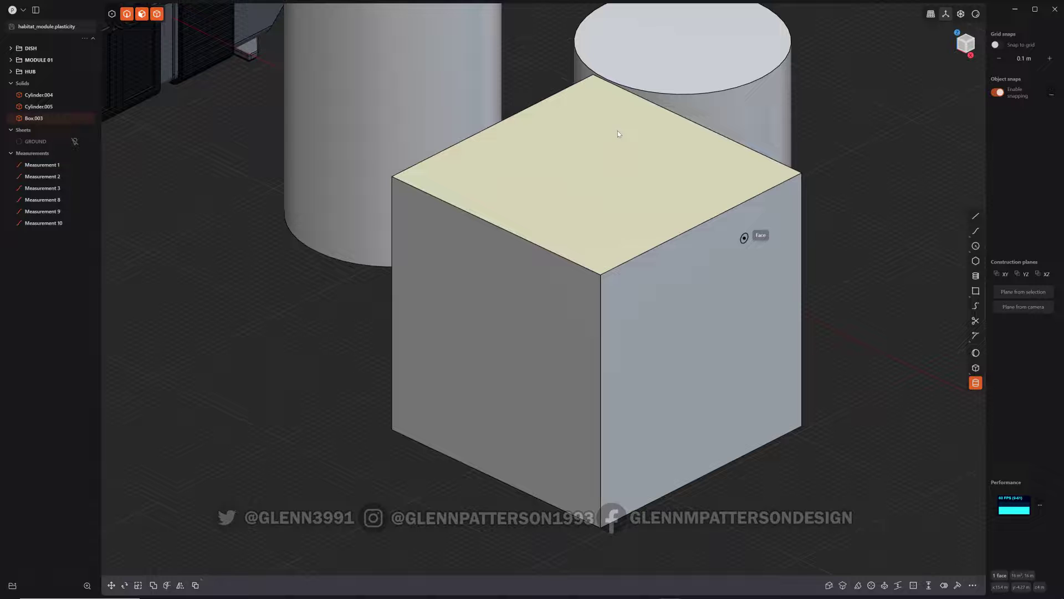
pyautogui.click(577, 137)
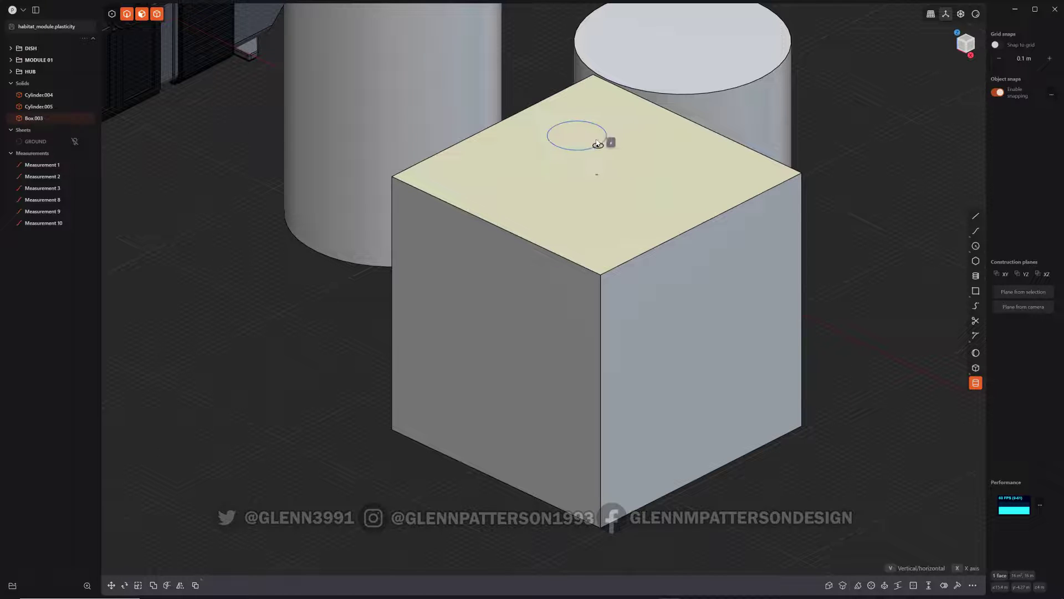
pyautogui.click(596, 138)
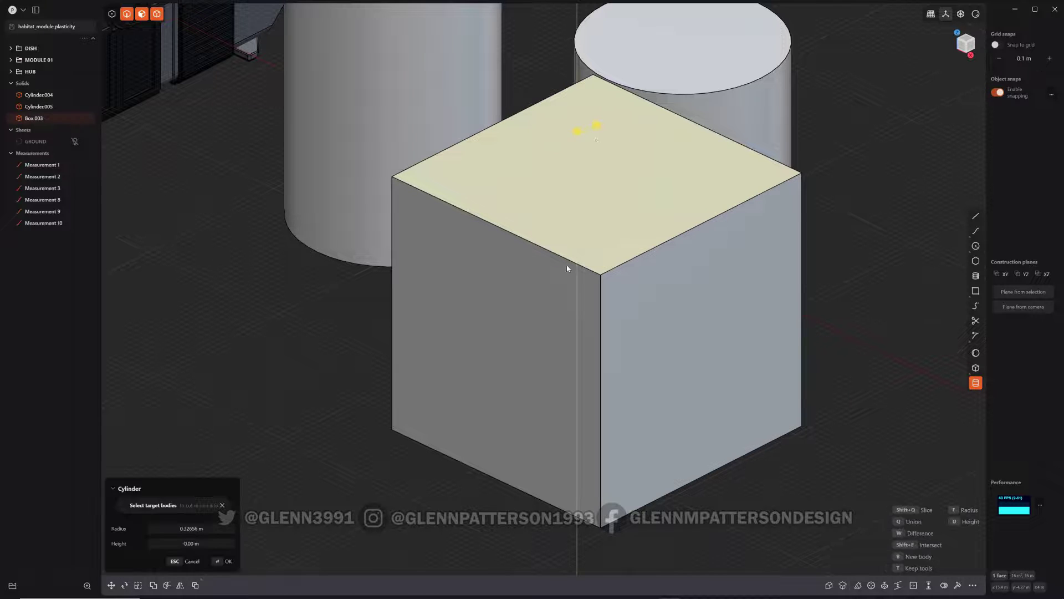
pyautogui.click(527, 535)
pyautogui.keyDown('shift'); pyautogui.moveTo(511, 308); pyautogui.dragTo(574, 455, button='middle'); pyautogui.keyUp('shift')
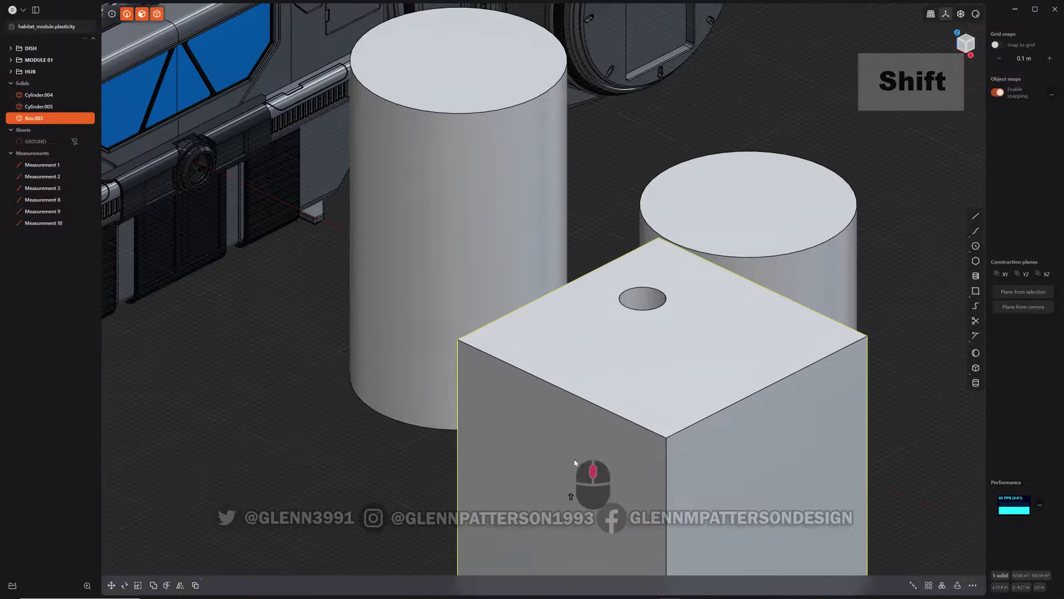
pyautogui.keyDown('shift'); pyautogui.moveTo(664, 334); pyautogui.dragTo(625, 388, button='middle'); pyautogui.keyUp('shift')
# Step: Offset the hole's inner face so the hole is exactly 1 m across
pyautogui.click(559, 273)
pyautogui.press('o')
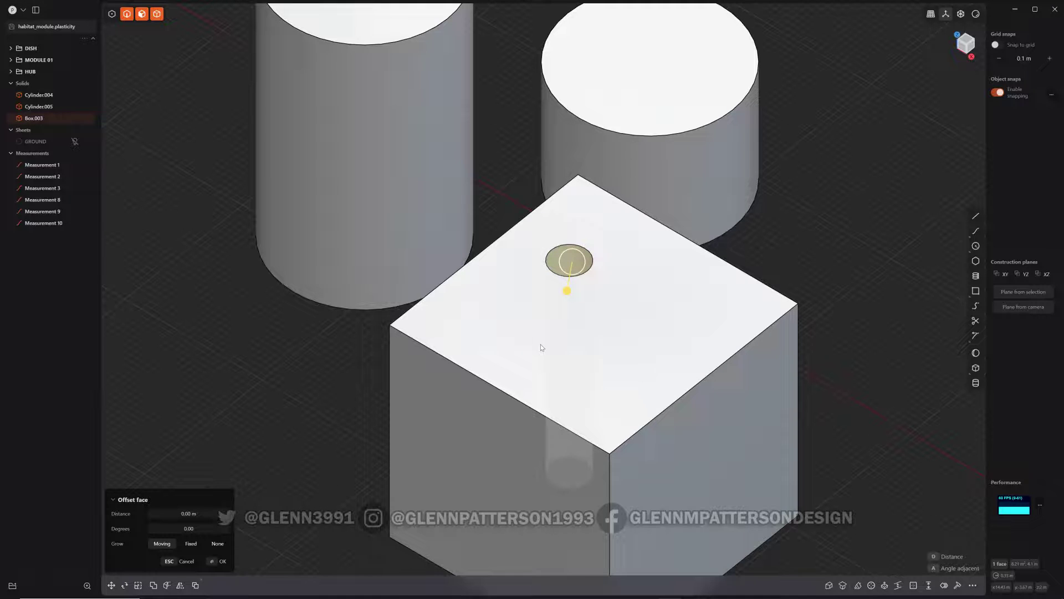
pyautogui.press('=')
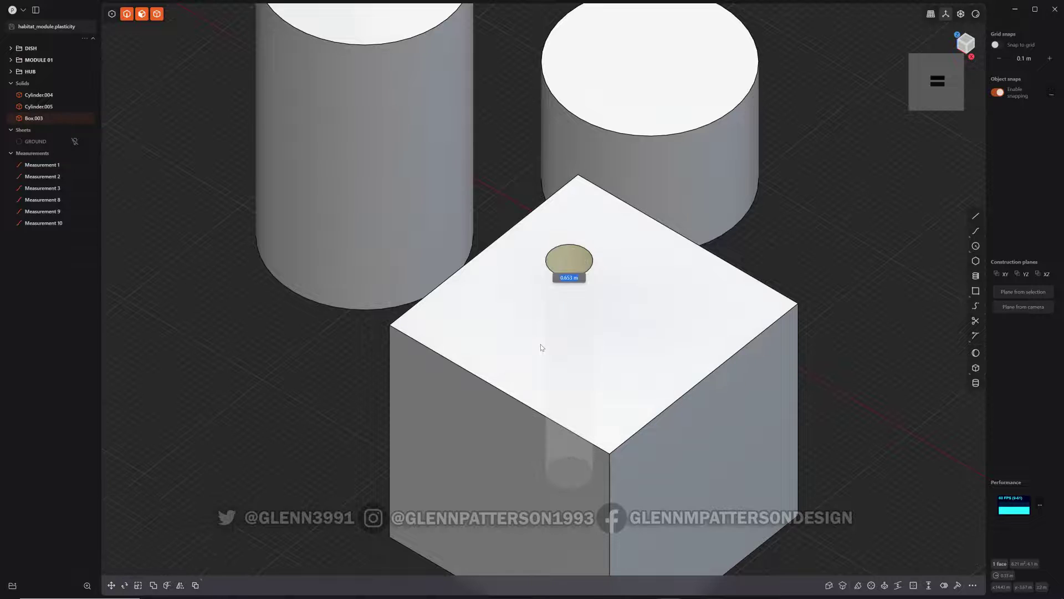
pyautogui.write('1')
pyautogui.press('Return')
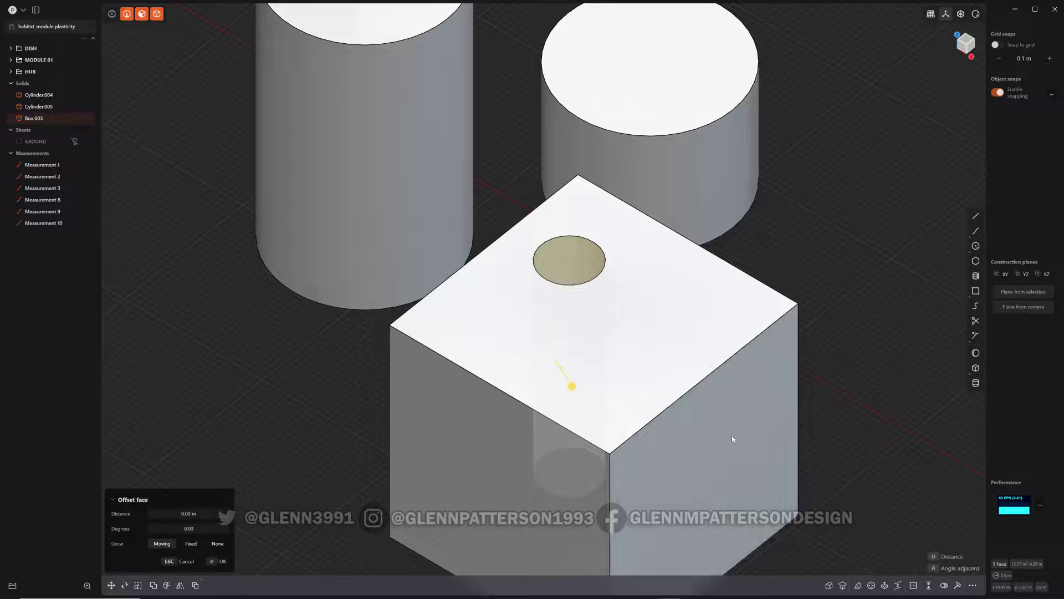
# Step: Undo the stray offset, then place the hole 2 m from the cube's right face
pyautogui.keyDown('shift'); pyautogui.click(737, 421); pyautogui.keyUp('shift')
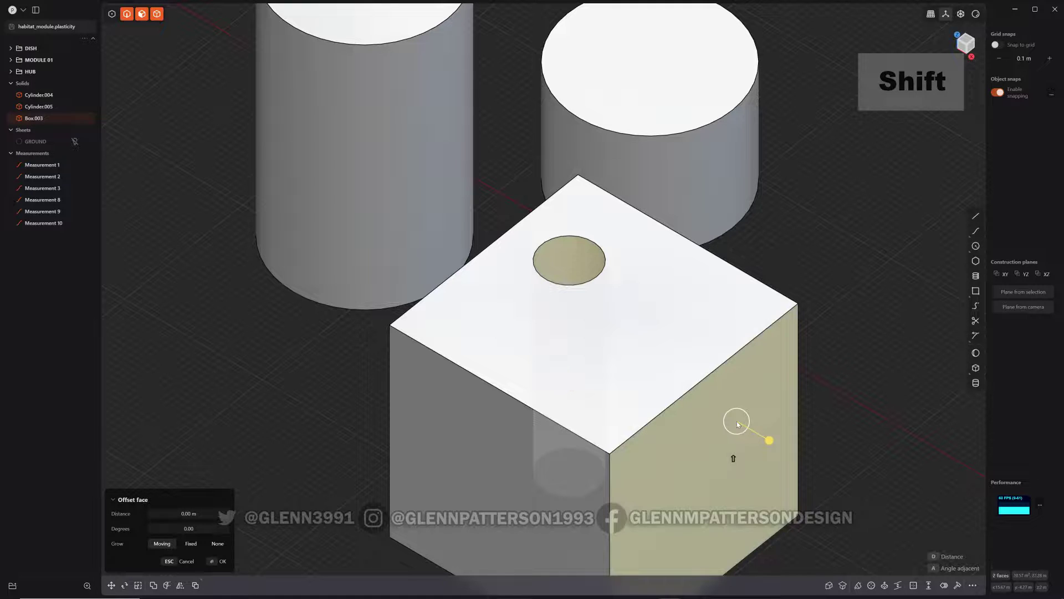
pyautogui.press('=')
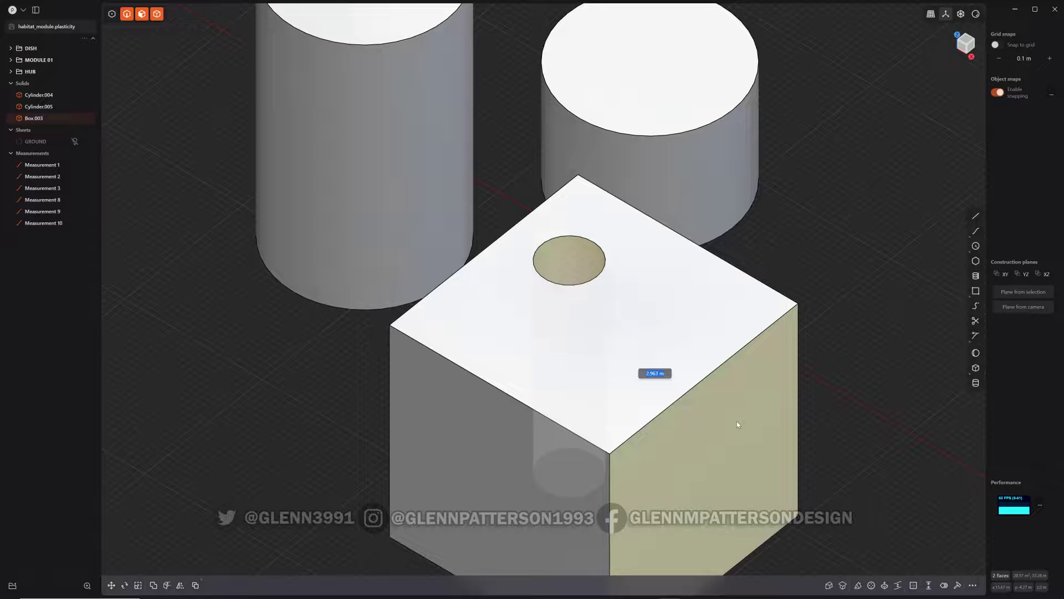
pyautogui.press('2')
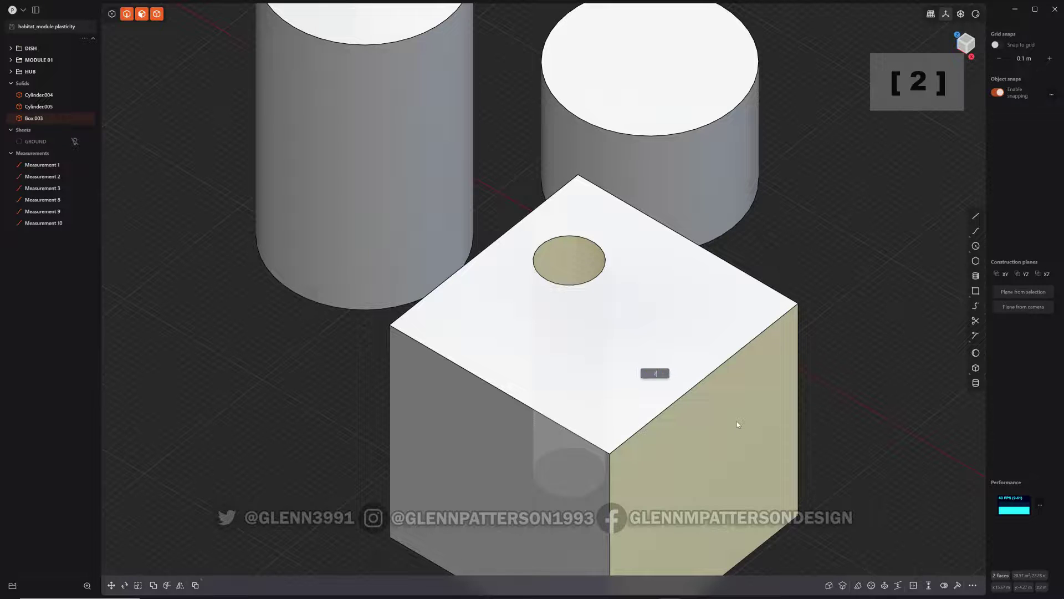
pyautogui.hotkey('ctrl', 'z')
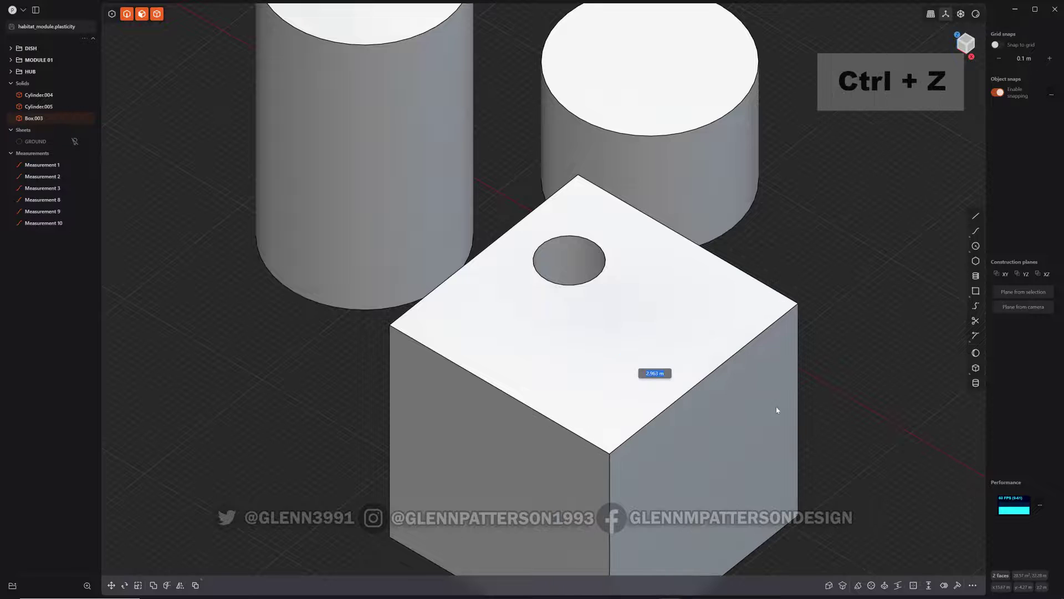
pyautogui.click(776, 409)
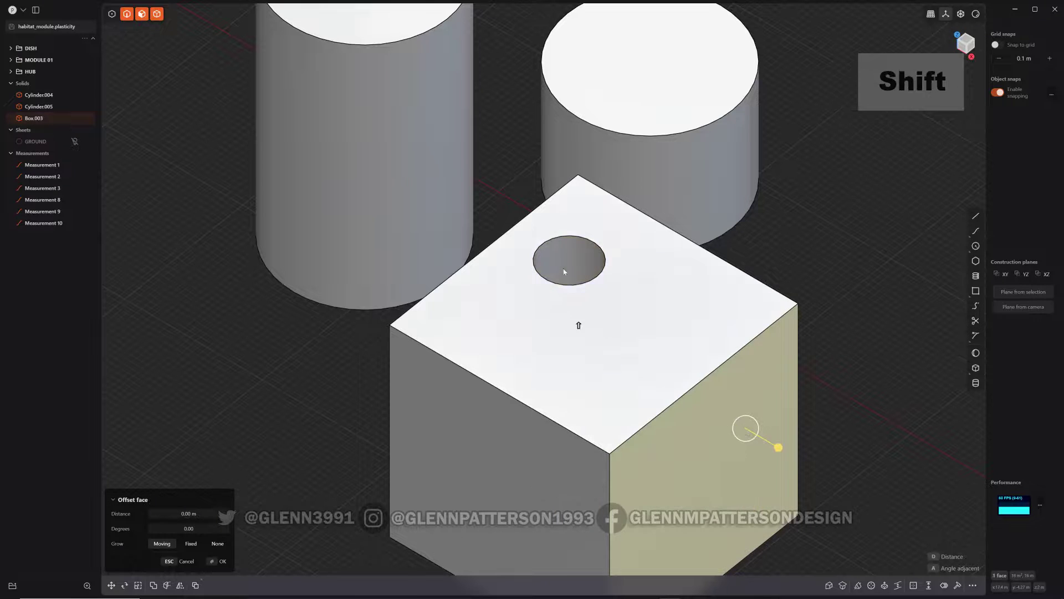
pyautogui.keyDown('shift'); pyautogui.click(573, 260); pyautogui.keyUp('shift')
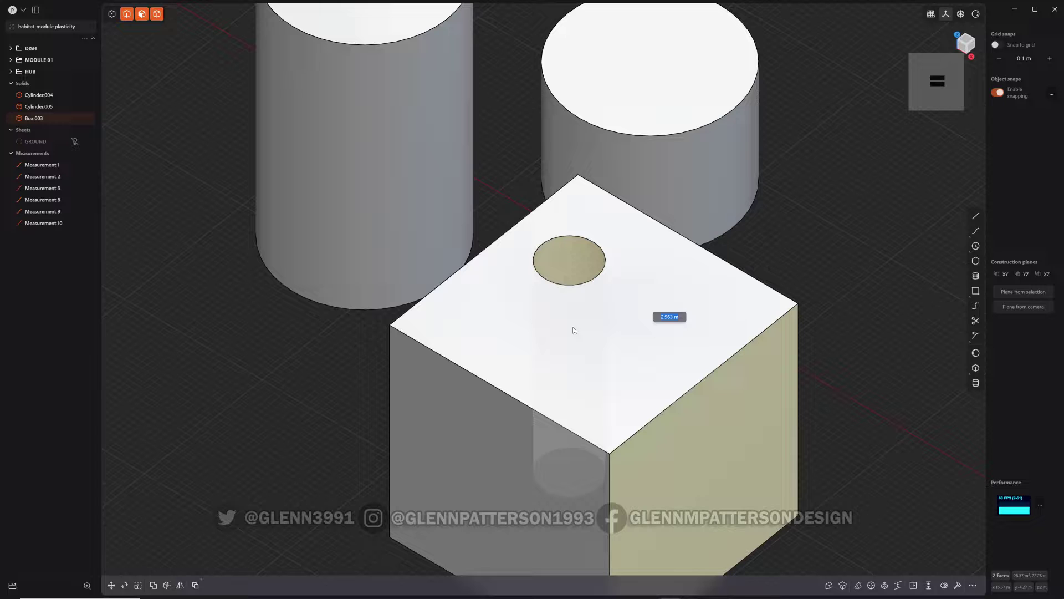
pyautogui.write('2')
pyautogui.press('Return')
pyautogui.press('Return')
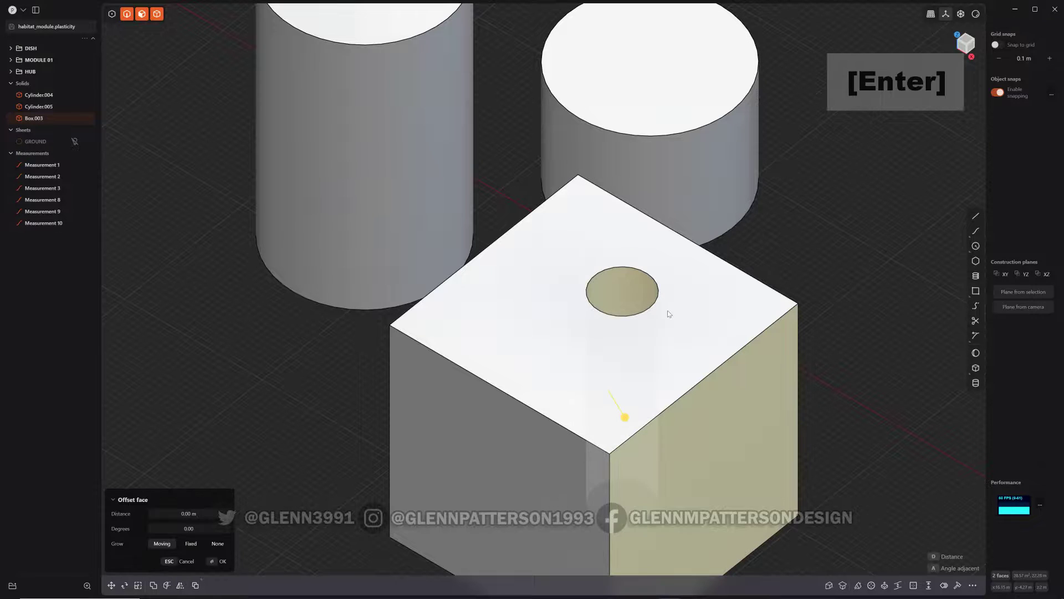
# Step: Place the hole 2 m from the cube's left side face
pyautogui.click(489, 450)
pyautogui.keyDown('shift'); pyautogui.click(630, 289); pyautogui.keyUp('shift')
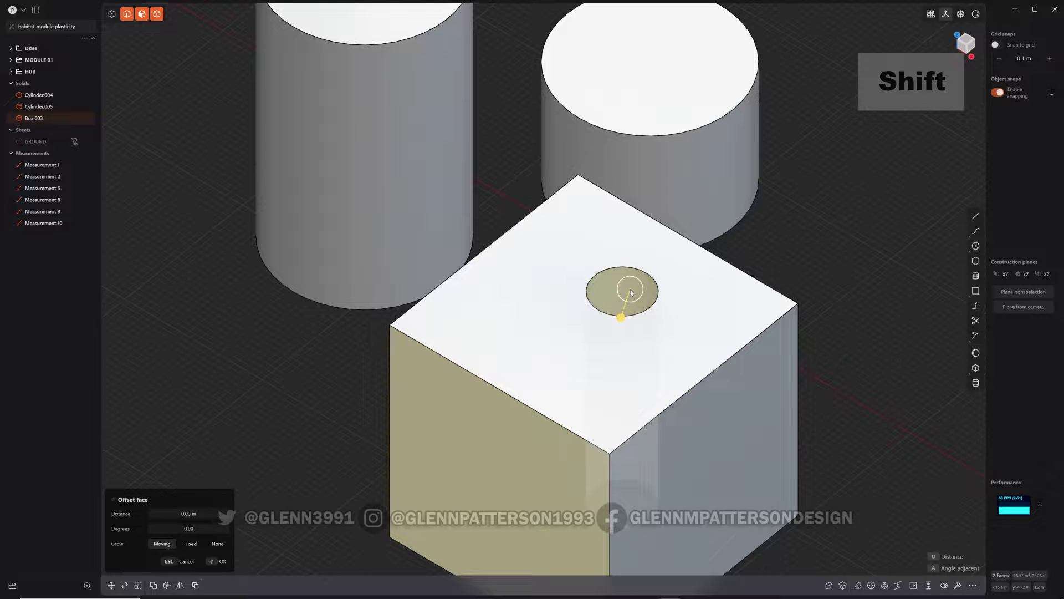
pyautogui.press('=')
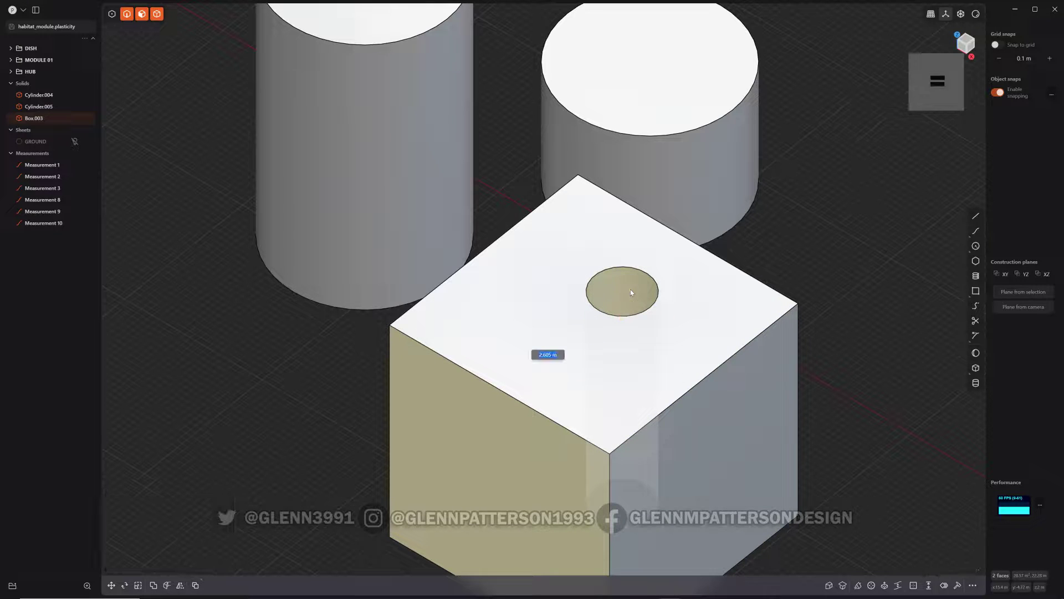
pyautogui.write('2')
pyautogui.press('Return')
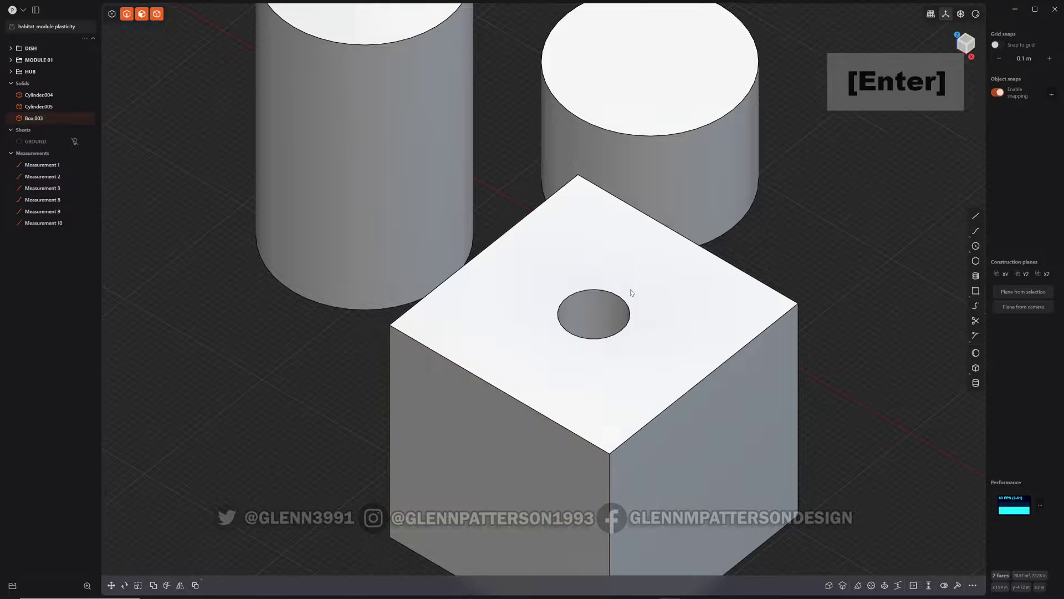
# Step: Measure from the hole's centre in a front view to add the 2.000 m Measurement 11
pyautogui.click(832, 269)
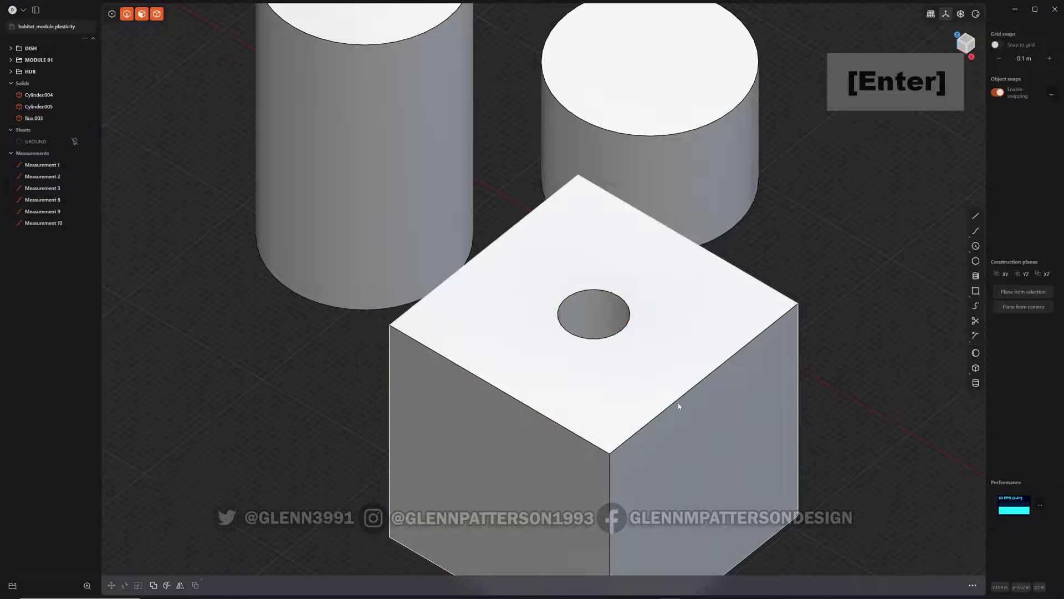
pyautogui.moveTo(677, 407)
pyautogui.mouseDown(button='middle')
pyautogui.moveTo(640, 426)
pyautogui.moveTo(671, 430)
pyautogui.moveTo(677, 404)
pyautogui.mouseUp(button='middle')
pyautogui.moveTo(628, 372); pyautogui.dragTo(652, 347, button='middle')
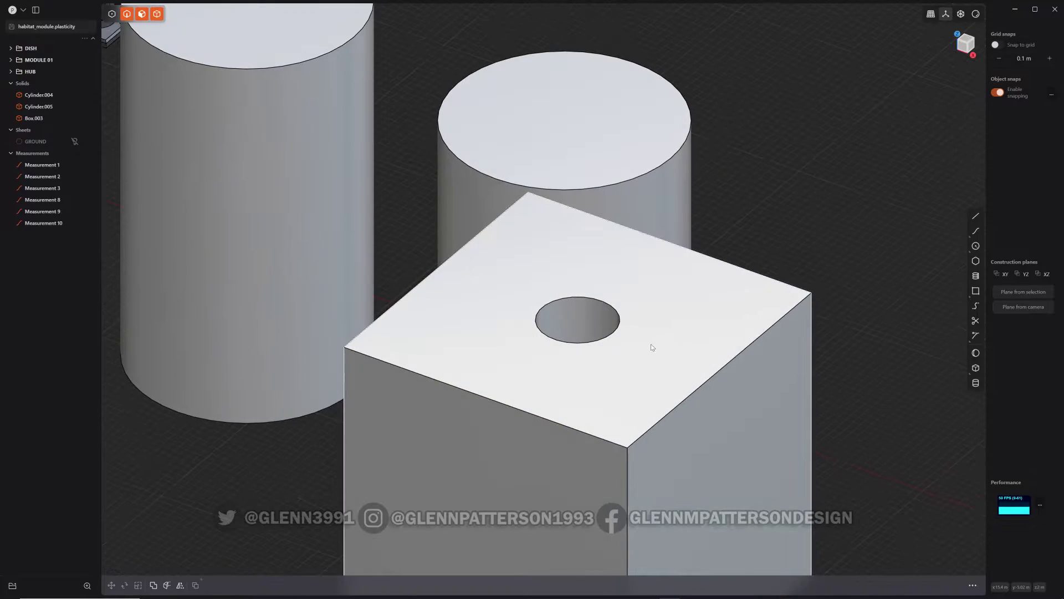
pyautogui.hotkey('ctrl', '=')
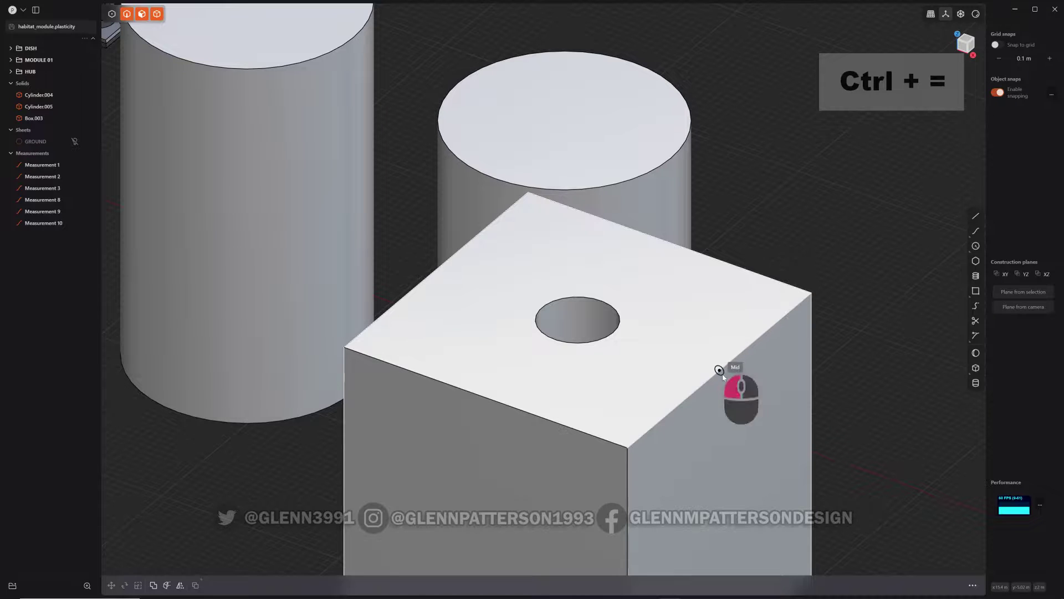
pyautogui.click(577, 320)
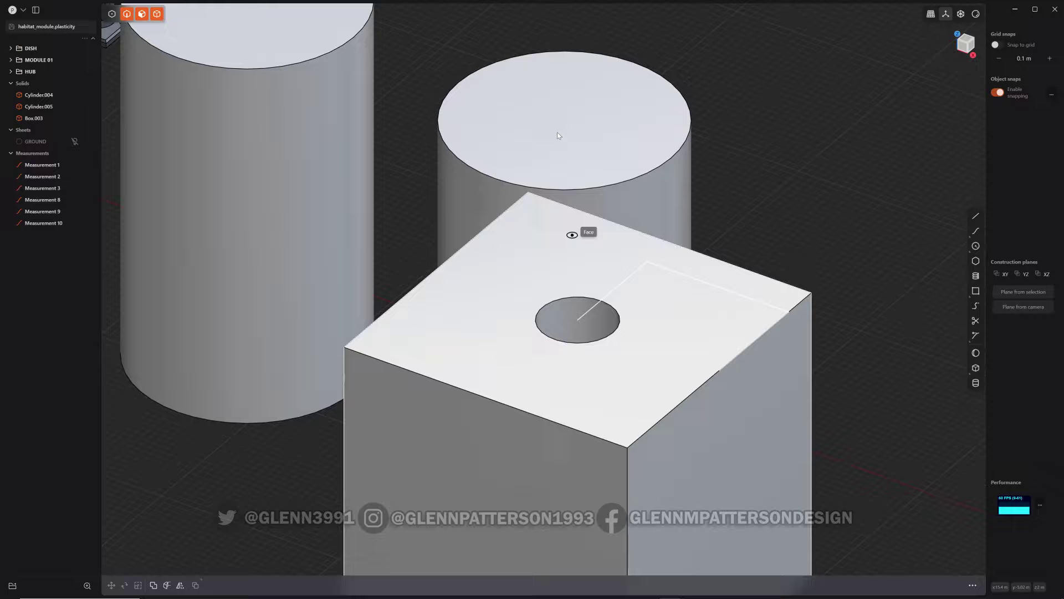
pyautogui.moveTo(642, 240); pyautogui.dragTo(682, 228, button='middle')
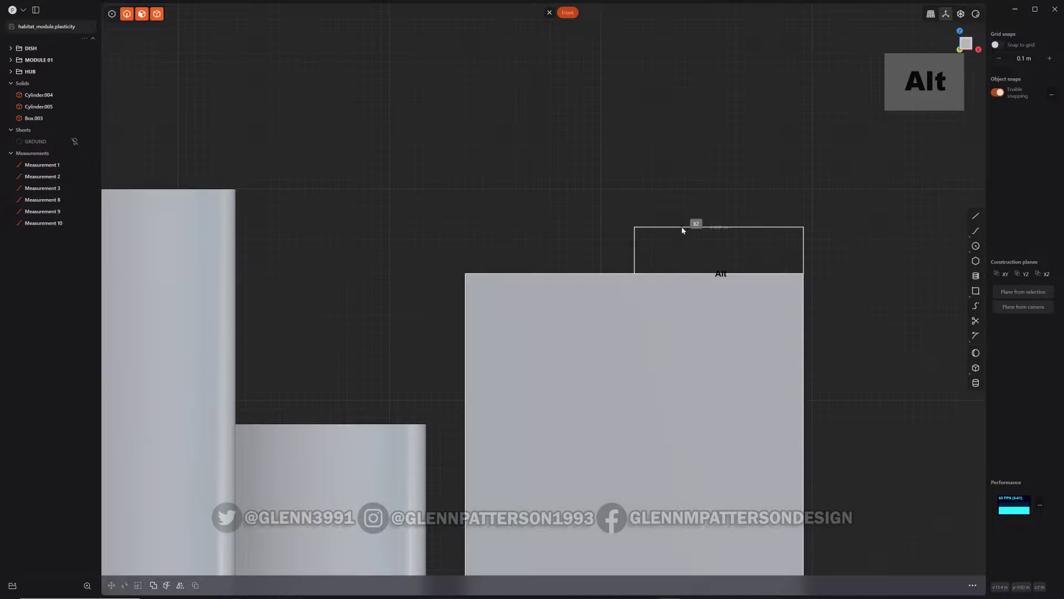
pyautogui.click(646, 70)
pyautogui.moveTo(703, 148); pyautogui.dragTo(650, 192, button='middle')
pyautogui.moveTo(640, 301); pyautogui.dragTo(653, 214, button='middle')
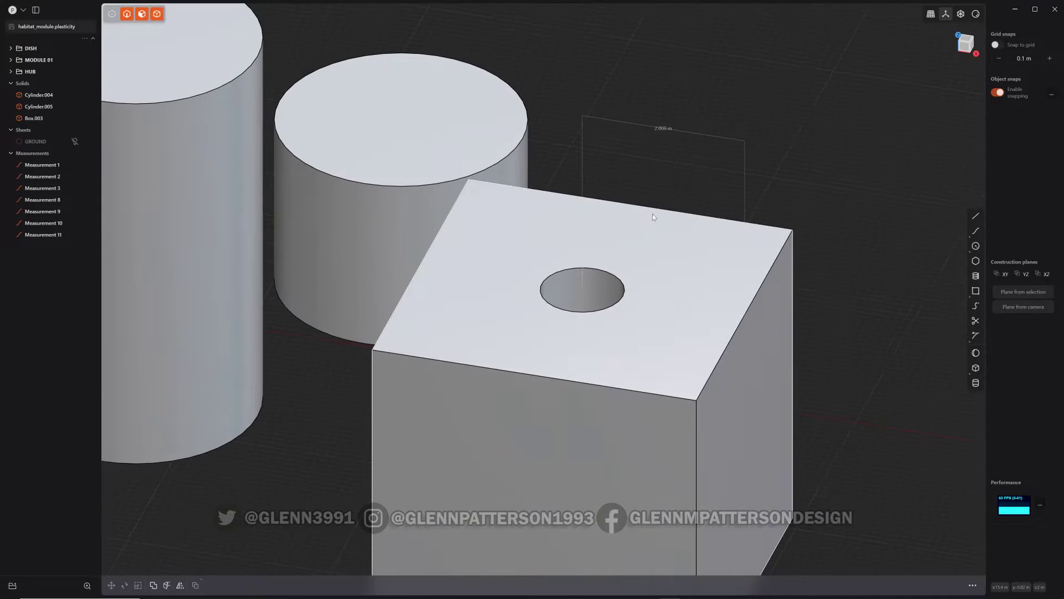
# Step: Cancel the stray fillet and place the 1.000 m Measurement 12 across the hole from a front view
pyautogui.click(606, 288)
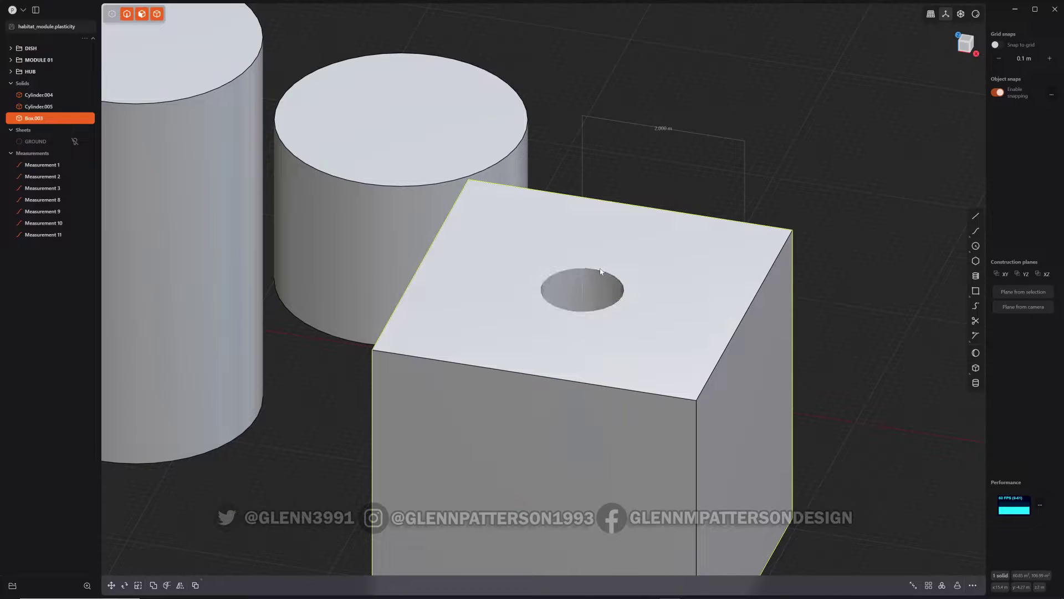
pyautogui.click(600, 271)
pyautogui.press('f')
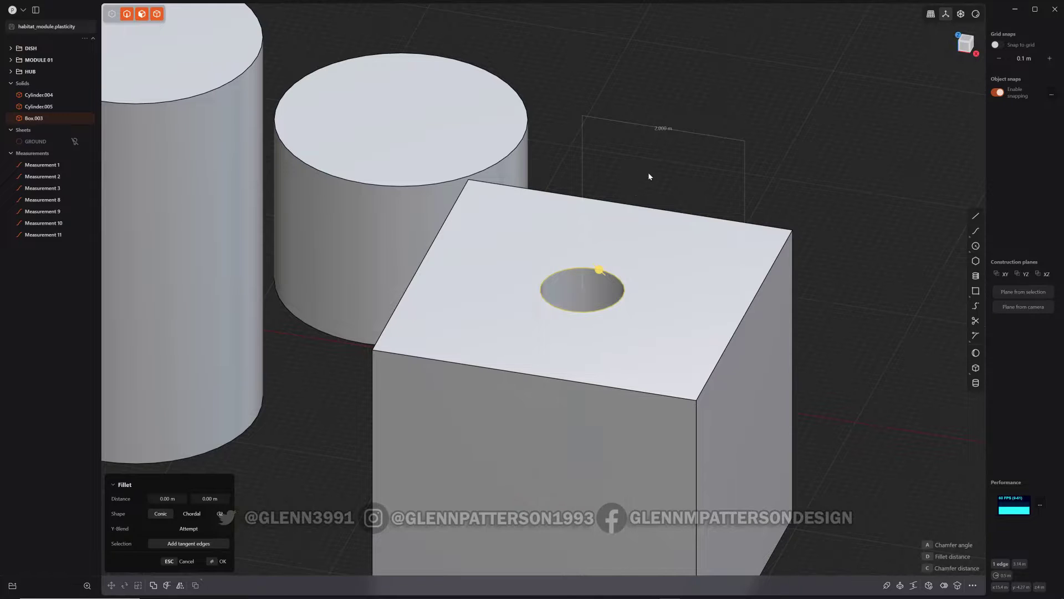
pyautogui.hotkey('ctrl', '=')
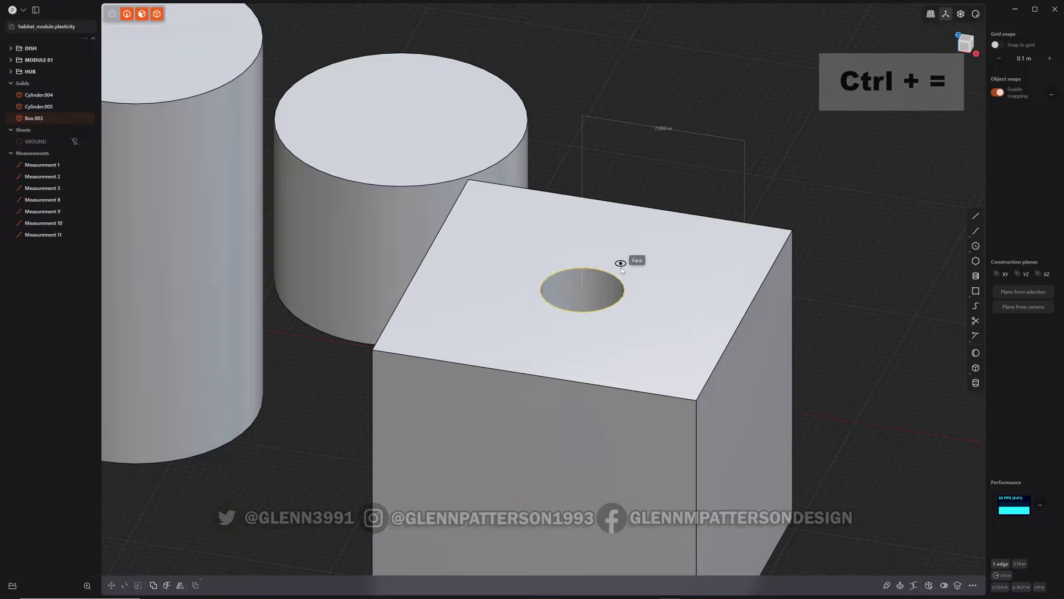
pyautogui.press('Escape')
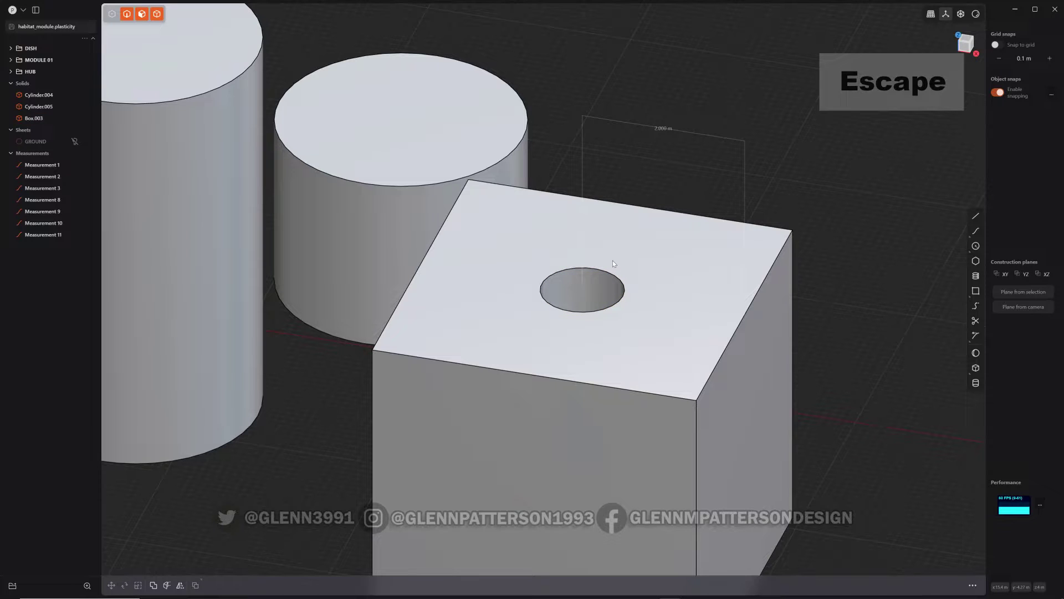
pyautogui.hotkey('ctrl', '=')
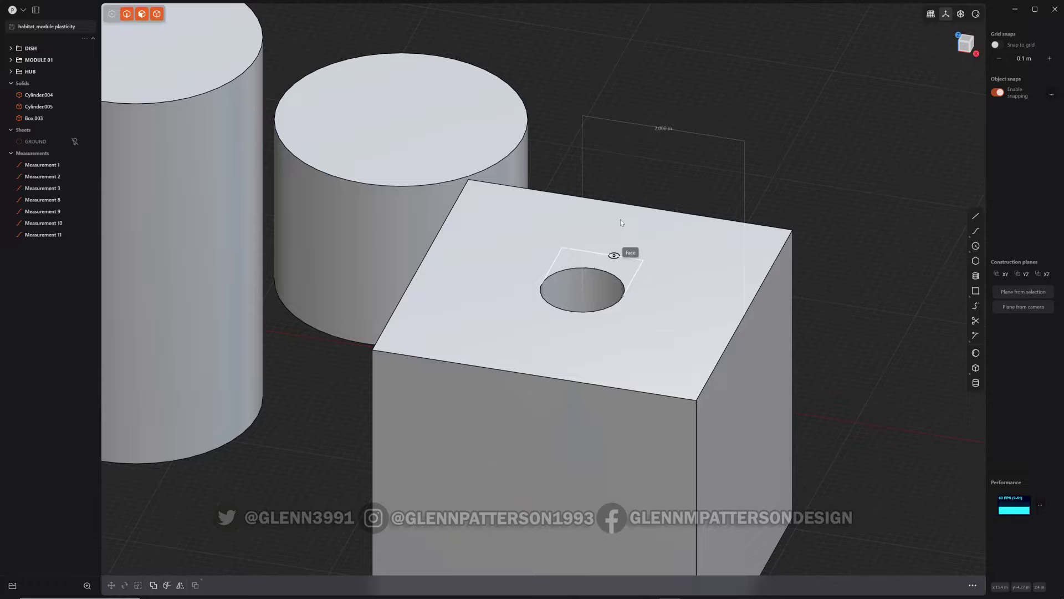
pyautogui.keyDown('alt'); pyautogui.middleClick(662, 247); pyautogui.keyUp('alt')
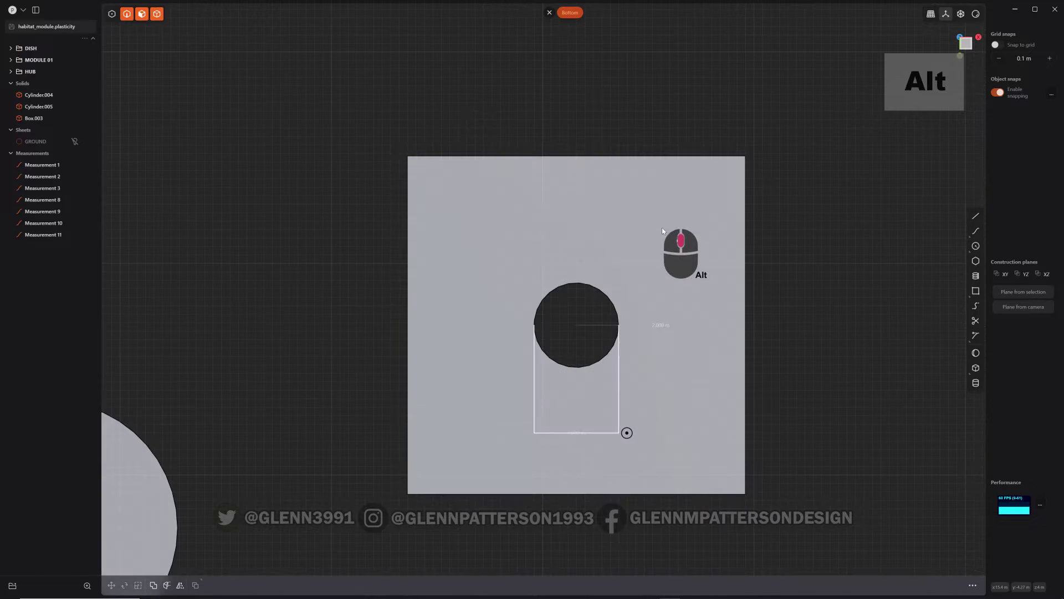
pyautogui.keyDown('alt'); pyautogui.middleClick(650, 244); pyautogui.keyUp('alt')
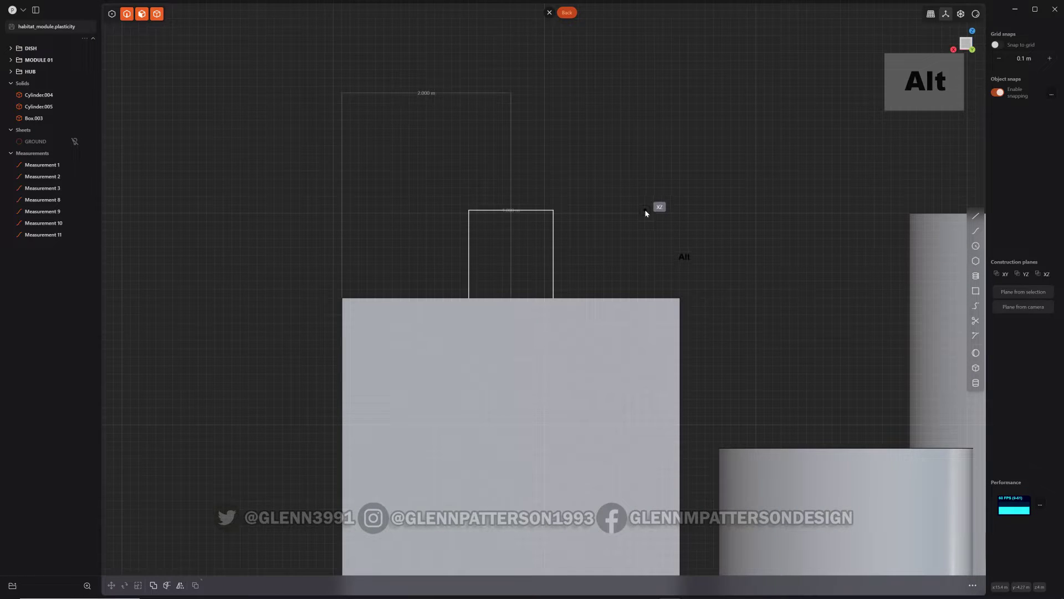
pyautogui.click(643, 55)
pyautogui.moveTo(643, 55); pyautogui.dragTo(588, 295, button='middle')
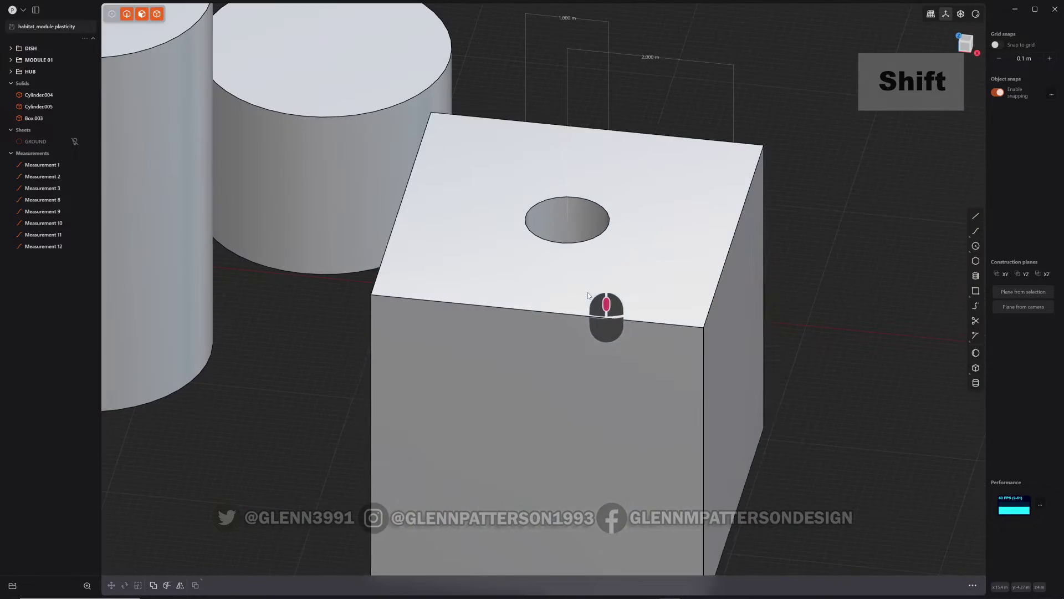
# Step: Offset the hole's inner face to a 2.5 m diameter and commit it
pyautogui.click(549, 218)
pyautogui.press('o')
pyautogui.keyDown('shift'); pyautogui.moveTo(633, 250); pyautogui.dragTo(648, 321, button='middle'); pyautogui.keyUp('shift')
pyautogui.press('=')
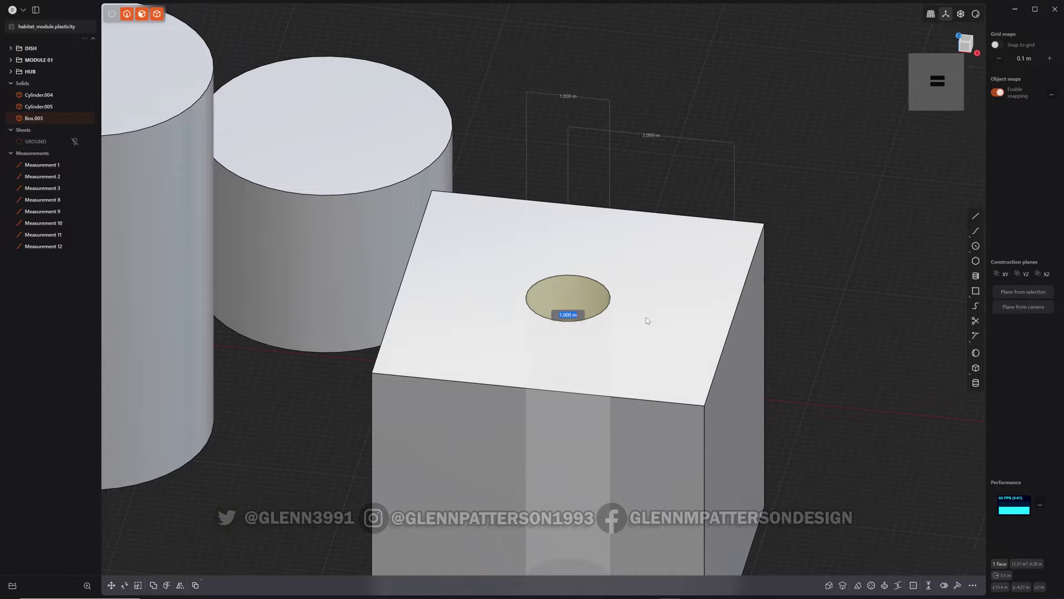
pyautogui.write('2.5')
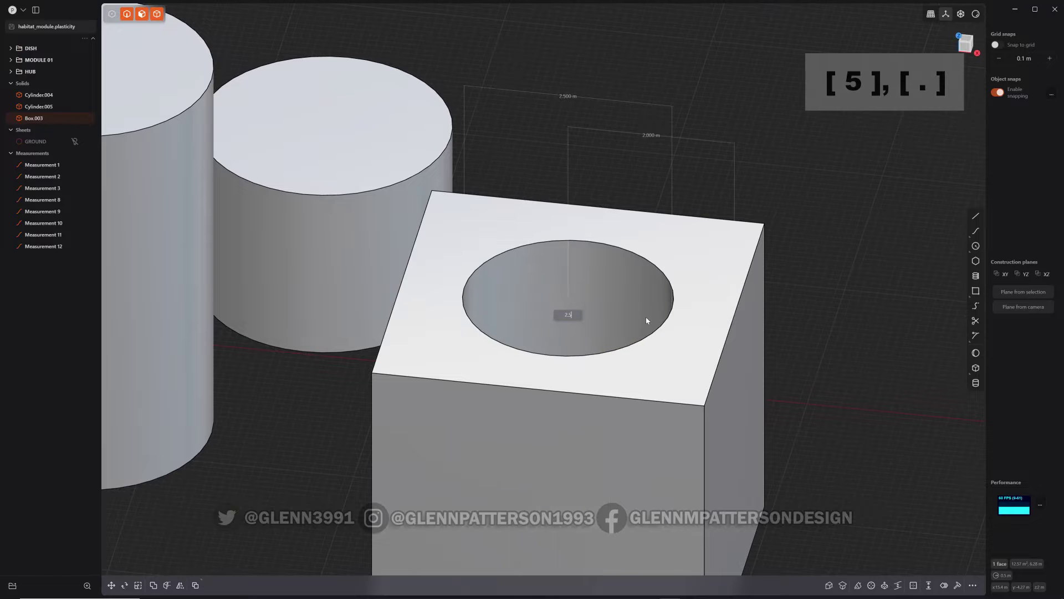
pyautogui.press('Return')
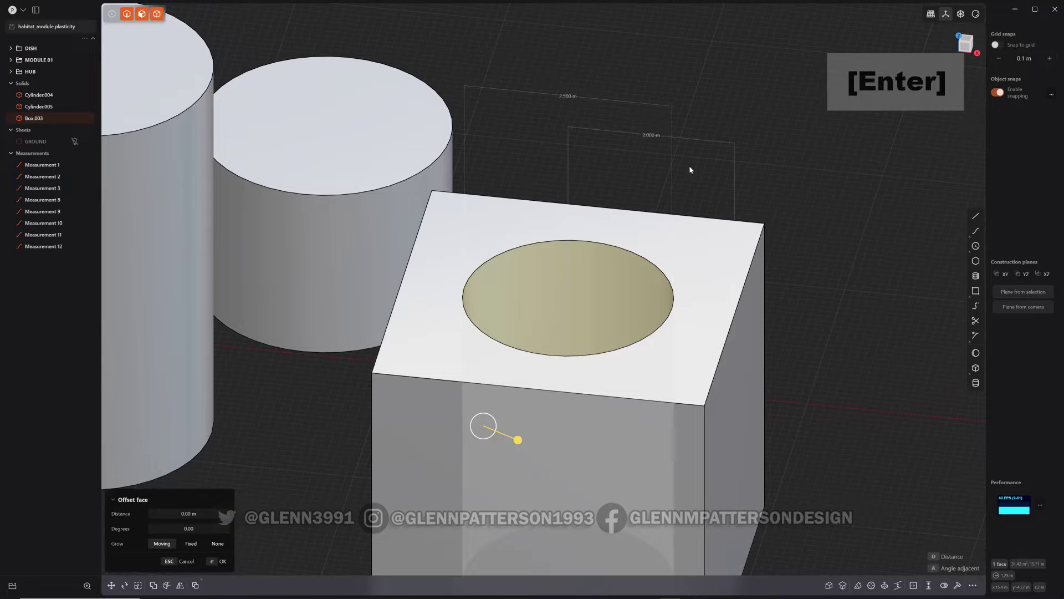
pyautogui.moveTo(815, 384); pyautogui.dragTo(880, 215, button='middle')
pyautogui.click(882, 217)
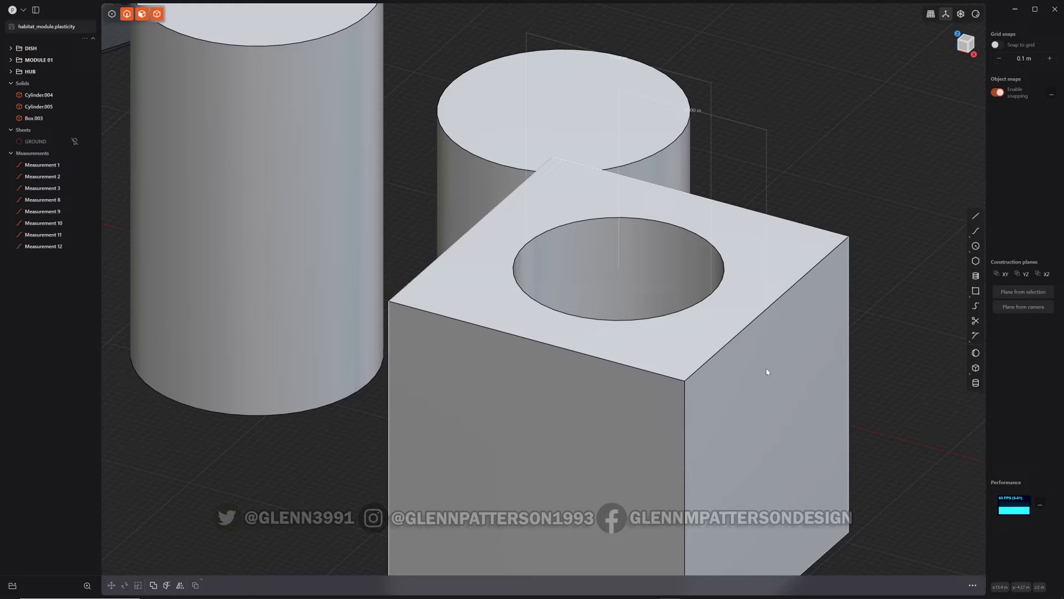
pyautogui.moveTo(766, 368); pyautogui.dragTo(796, 332, button='middle')
# Step: Zoom out and pan to show the full habitat module beside the cube
pyautogui.scroll(-6, 826, 302)
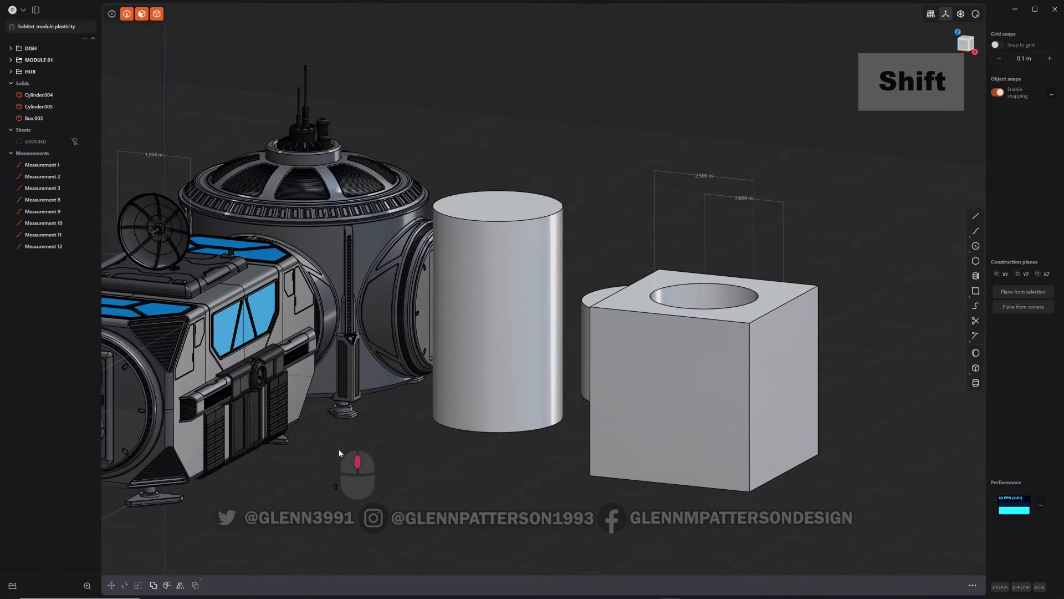
pyautogui.keyDown('shift'); pyautogui.moveTo(338, 449); pyautogui.dragTo(604, 448, button='middle'); pyautogui.keyUp('shift')
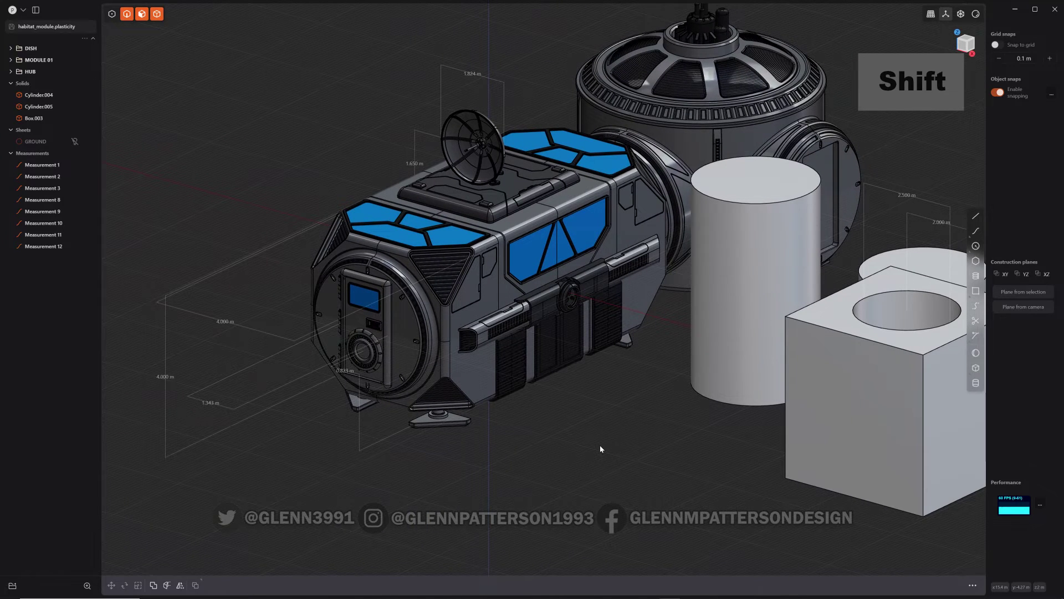